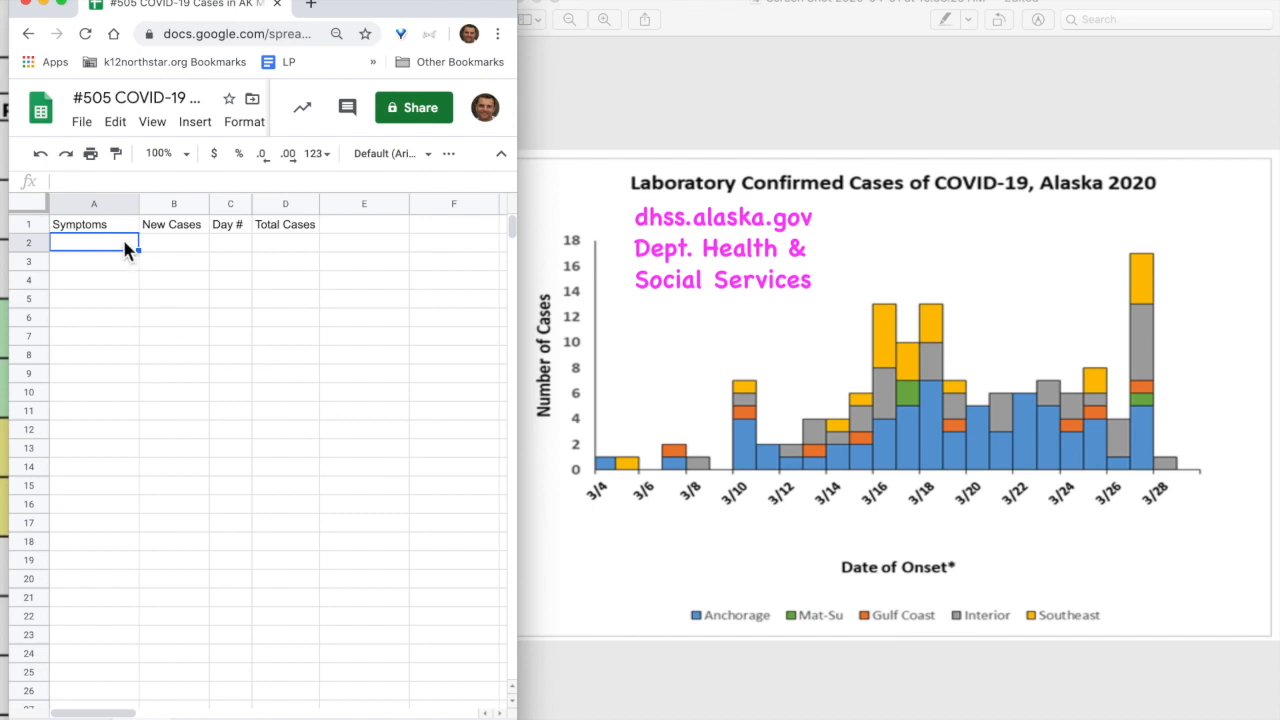
# Change header A1 to 'Symptoms First Appeared' and set it to wrap text
pyautogui.click(99, 224)
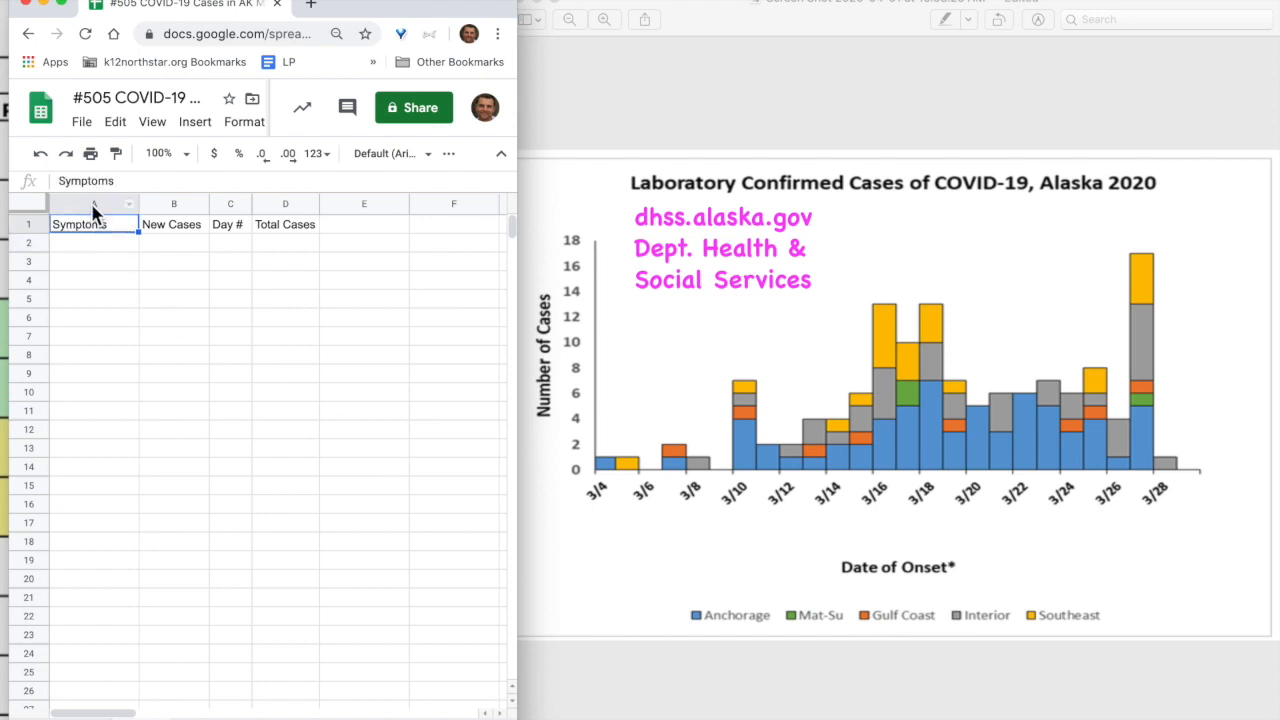
pyautogui.click(131, 183)
pyautogui.write('First Appeared')
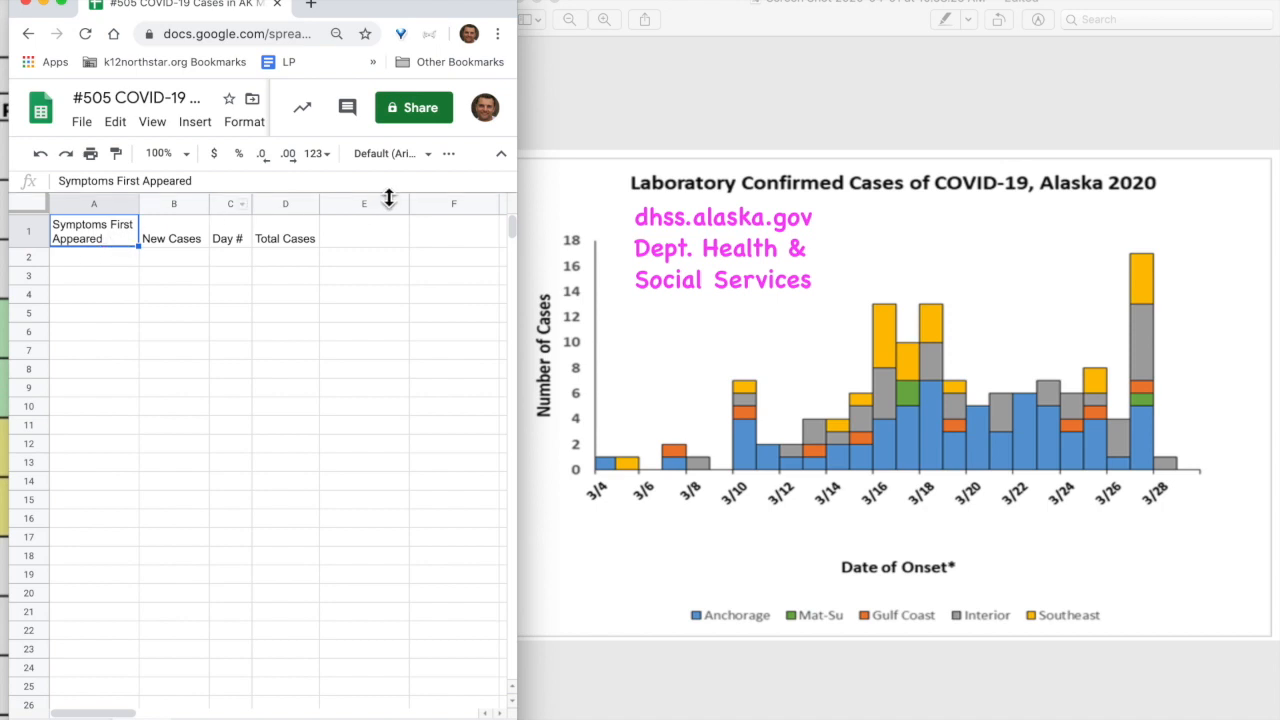
pyautogui.click(452, 158)
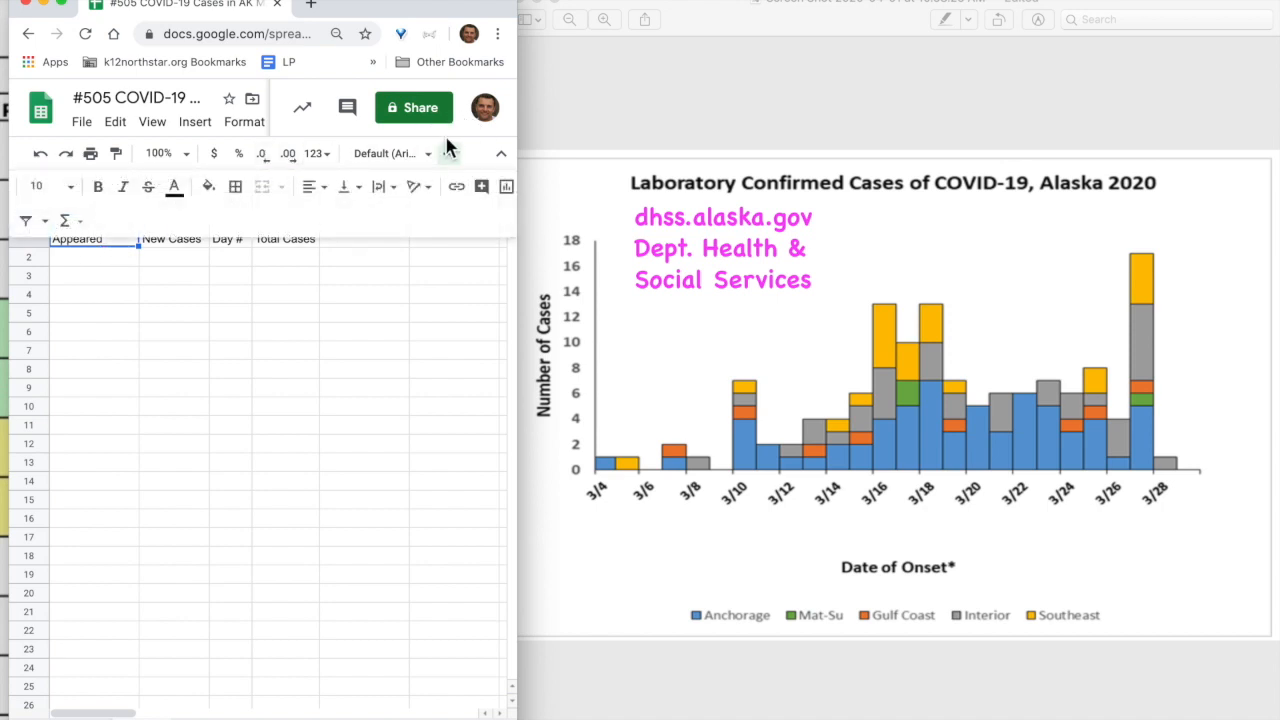
pyautogui.click(401, 198)
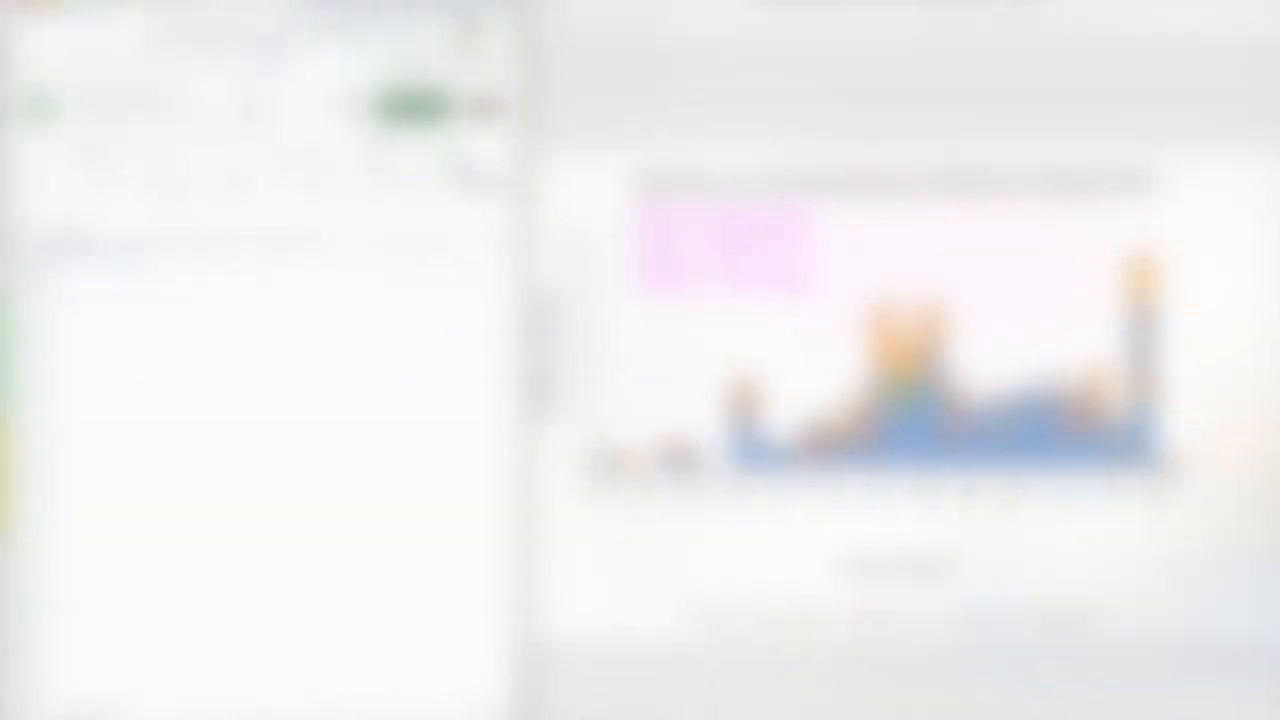
pyautogui.click(425, 224)
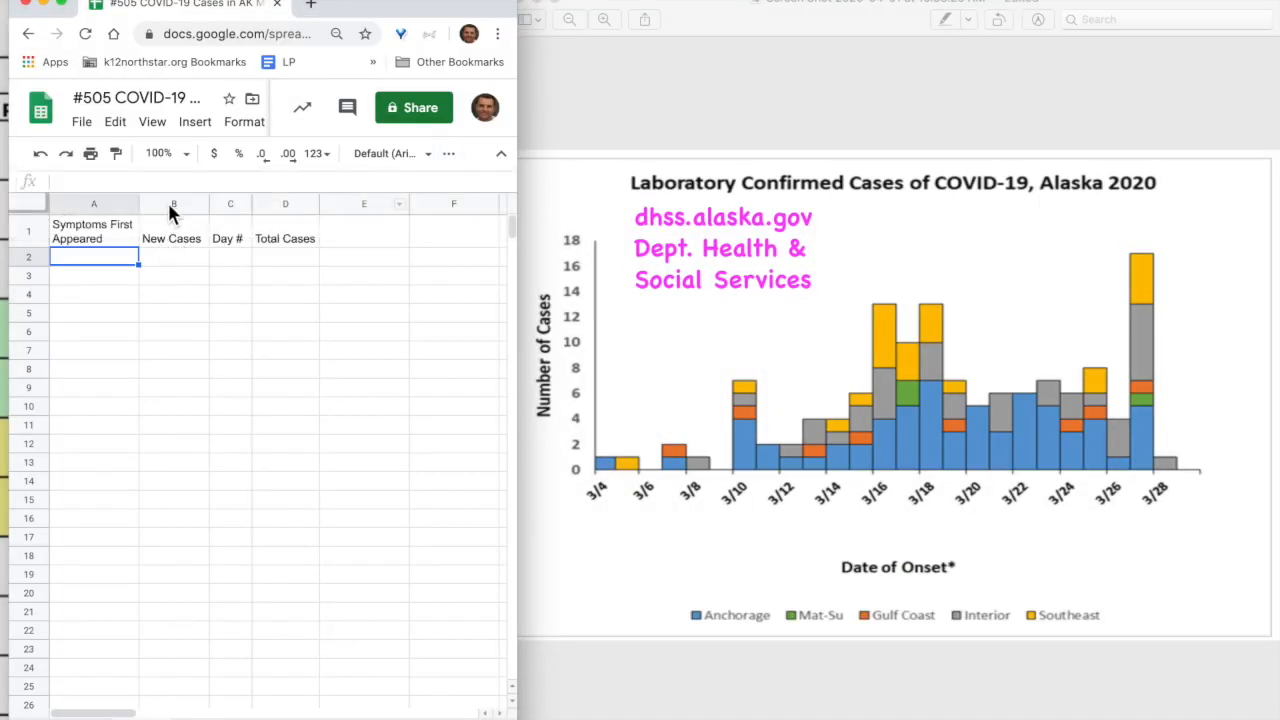
# Select cells in New Cases, C2 and D2, ending at A2 for date entry
pyautogui.click(174, 204)
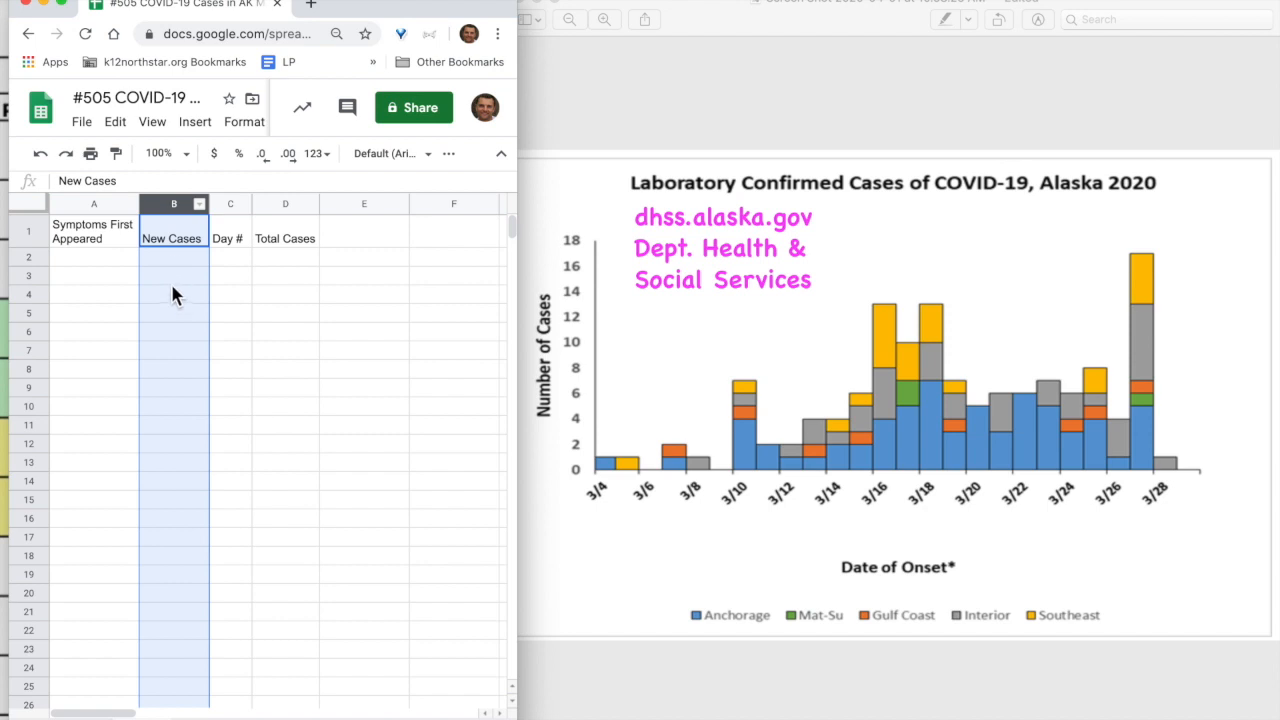
pyautogui.click(233, 260)
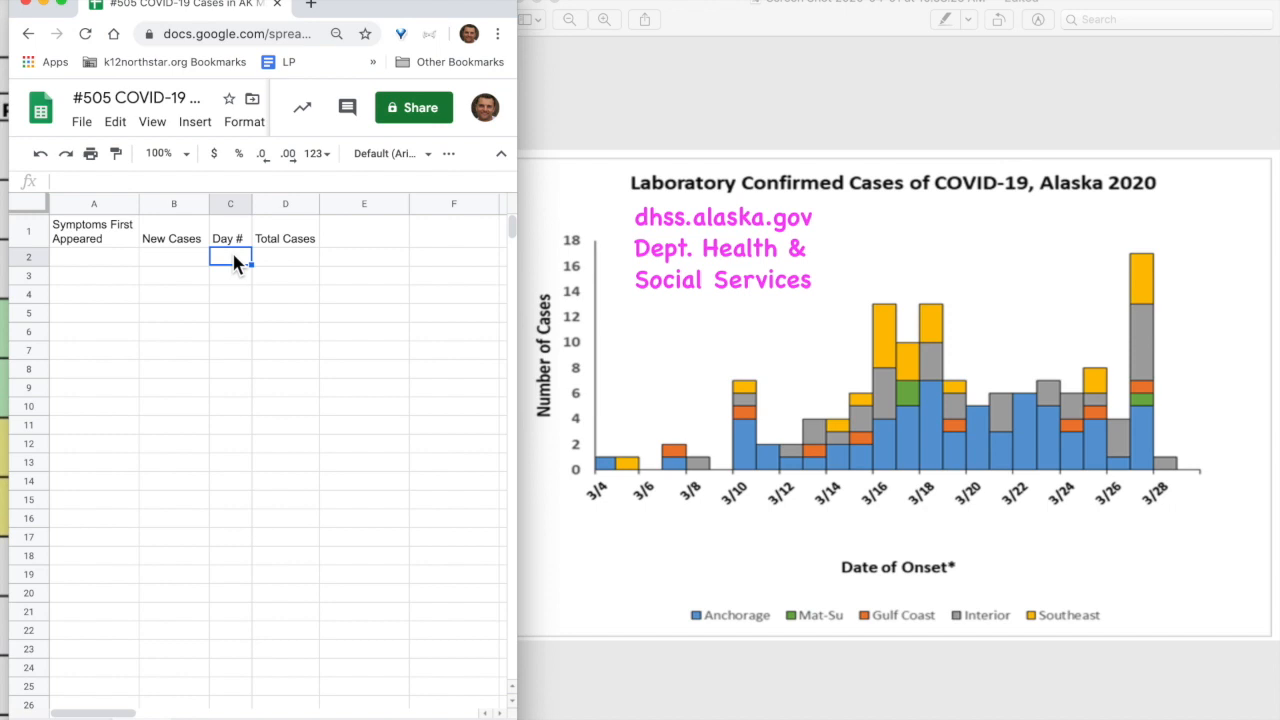
pyautogui.click(285, 262)
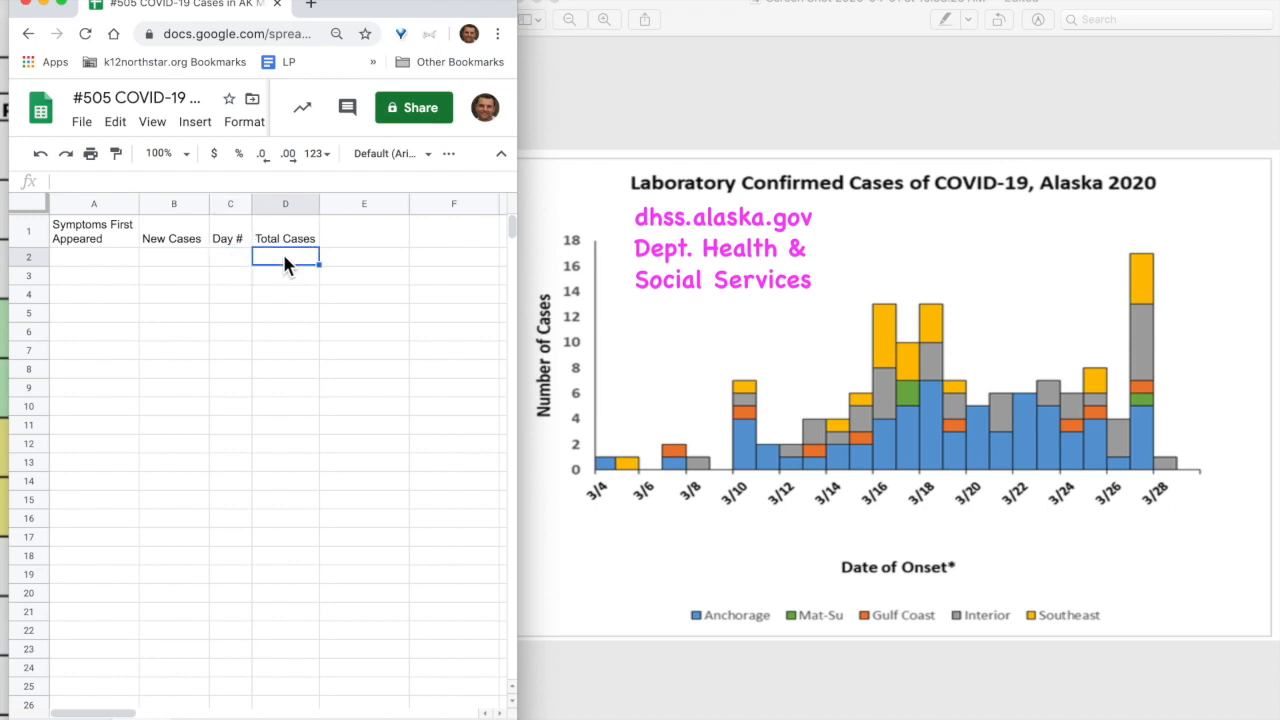
pyautogui.click(115, 260)
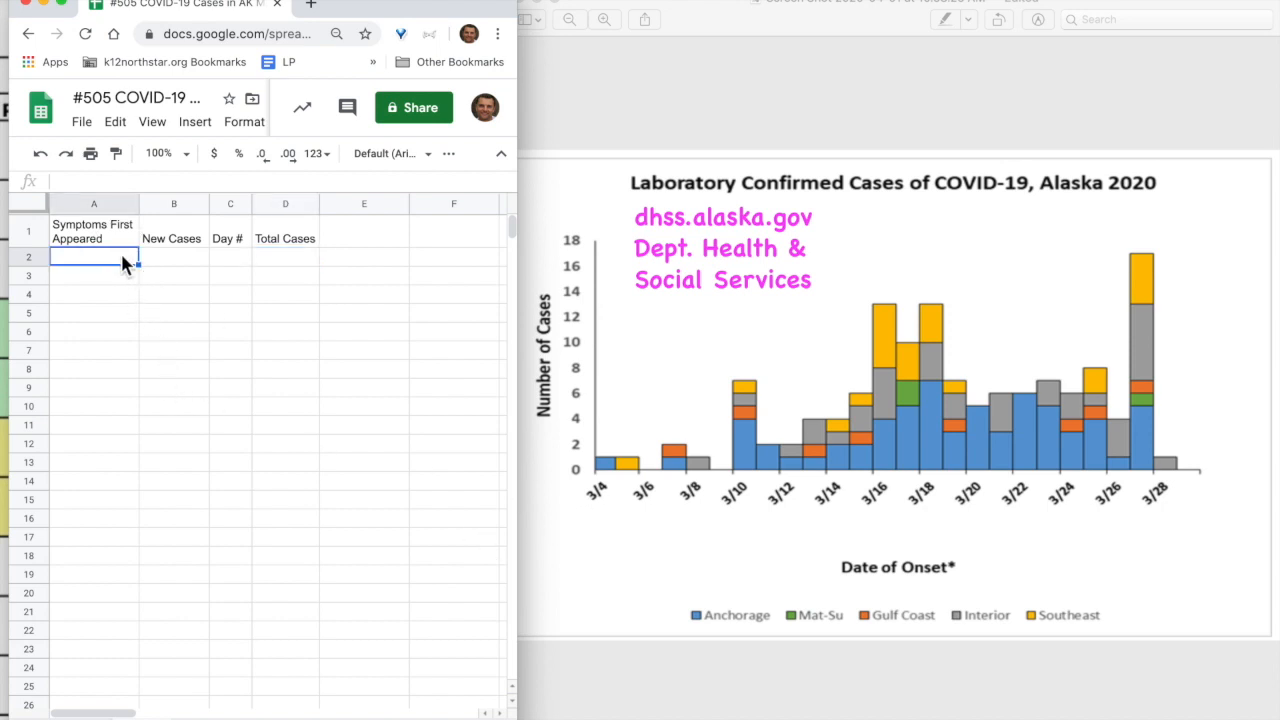
# Enter the dates mar 3 2020 and mar 4 2020 in A2 and A3
pyautogui.write('mar 3 2020')
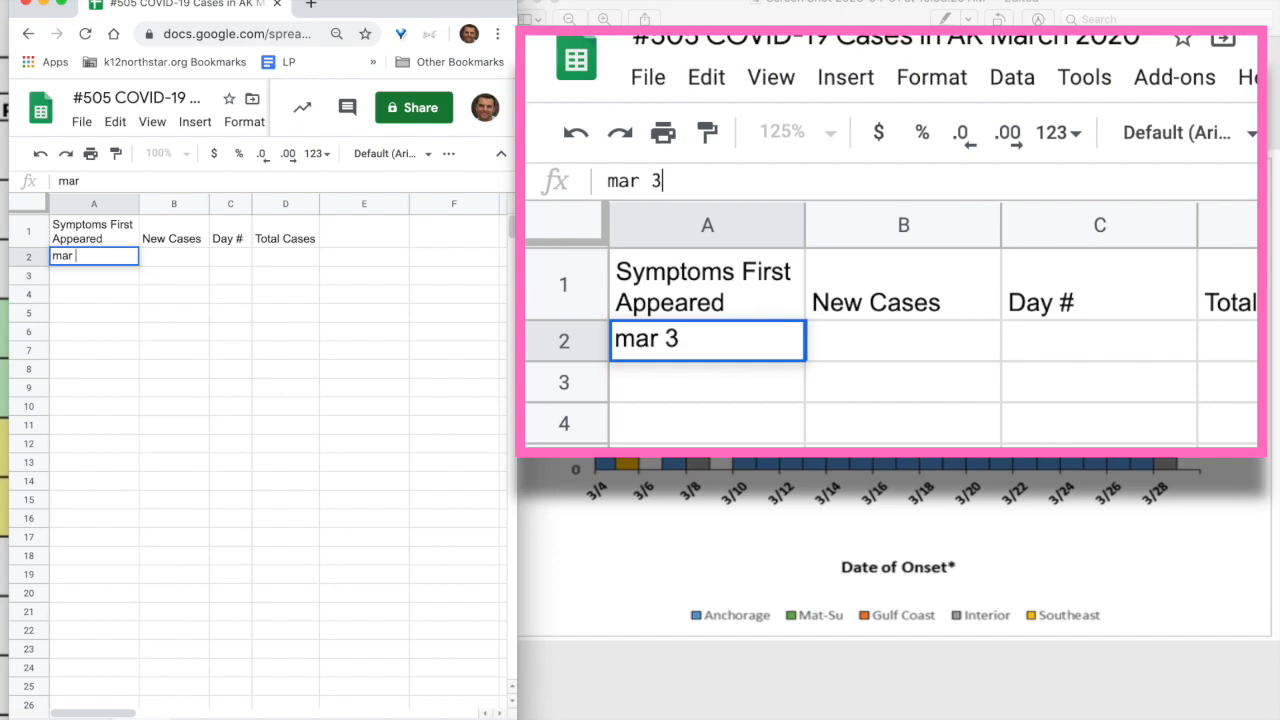
pyautogui.press('Return')
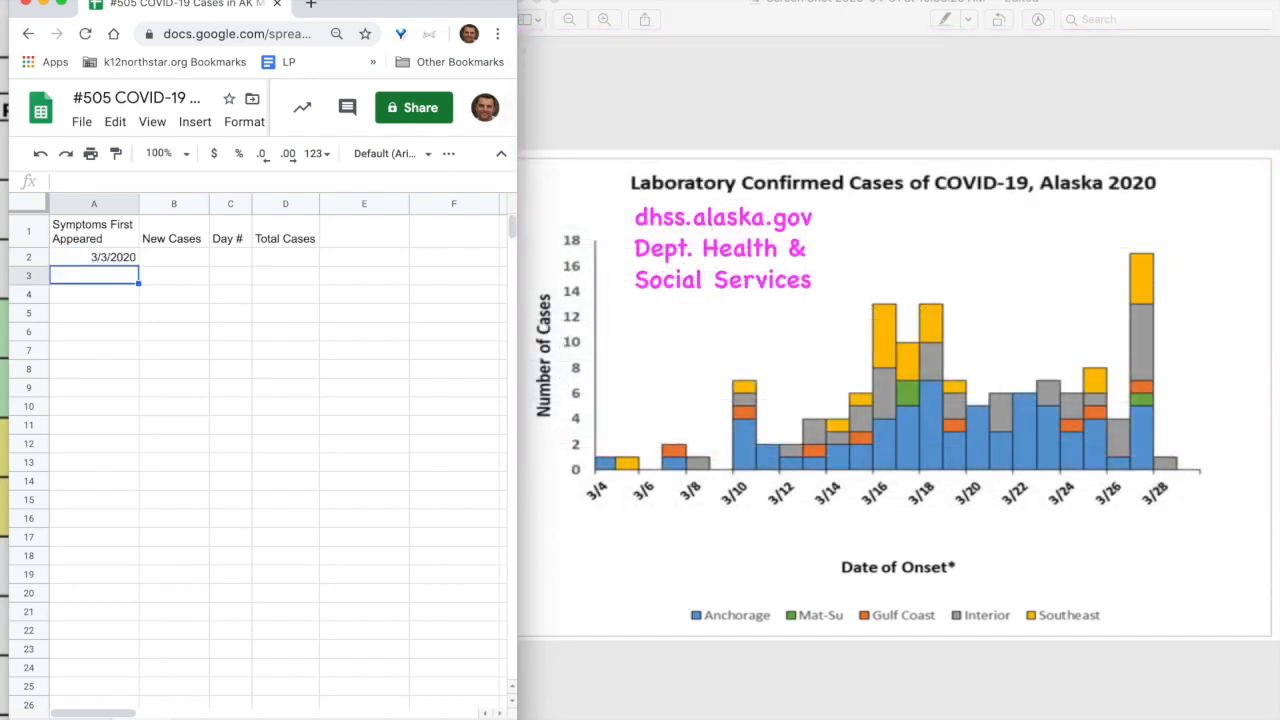
pyautogui.write('mar ')
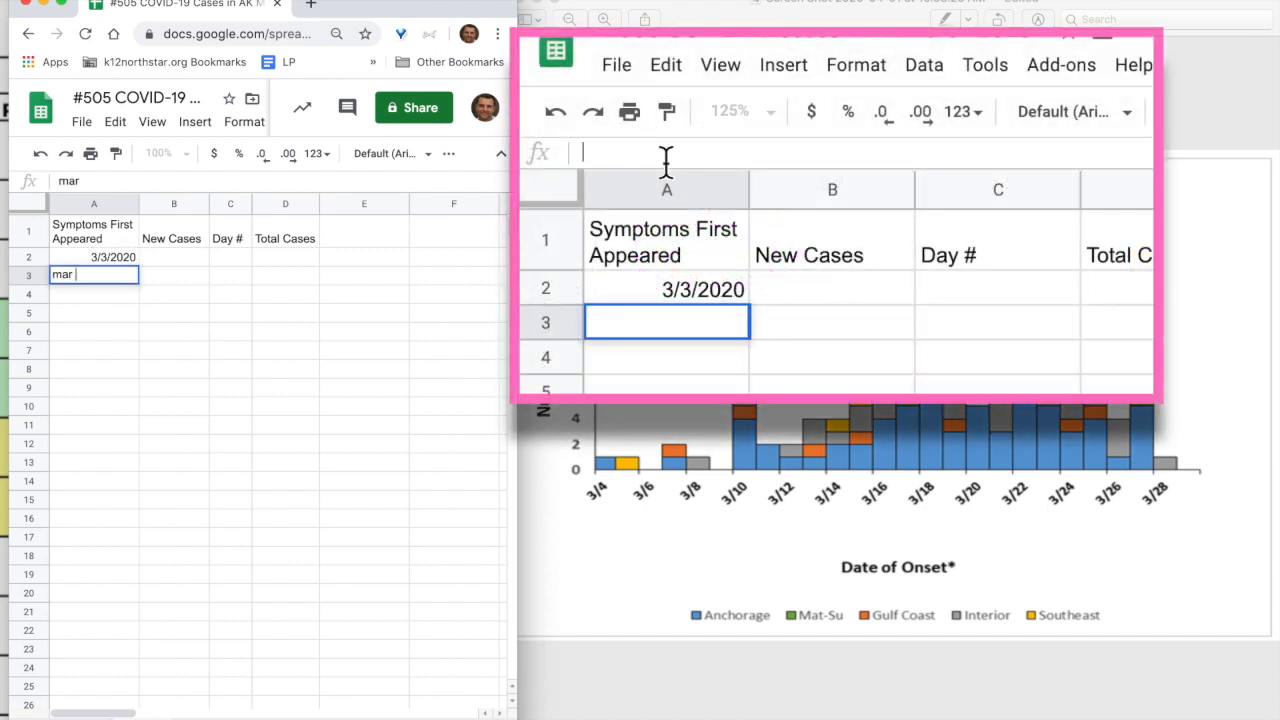
pyautogui.write('4 2020')
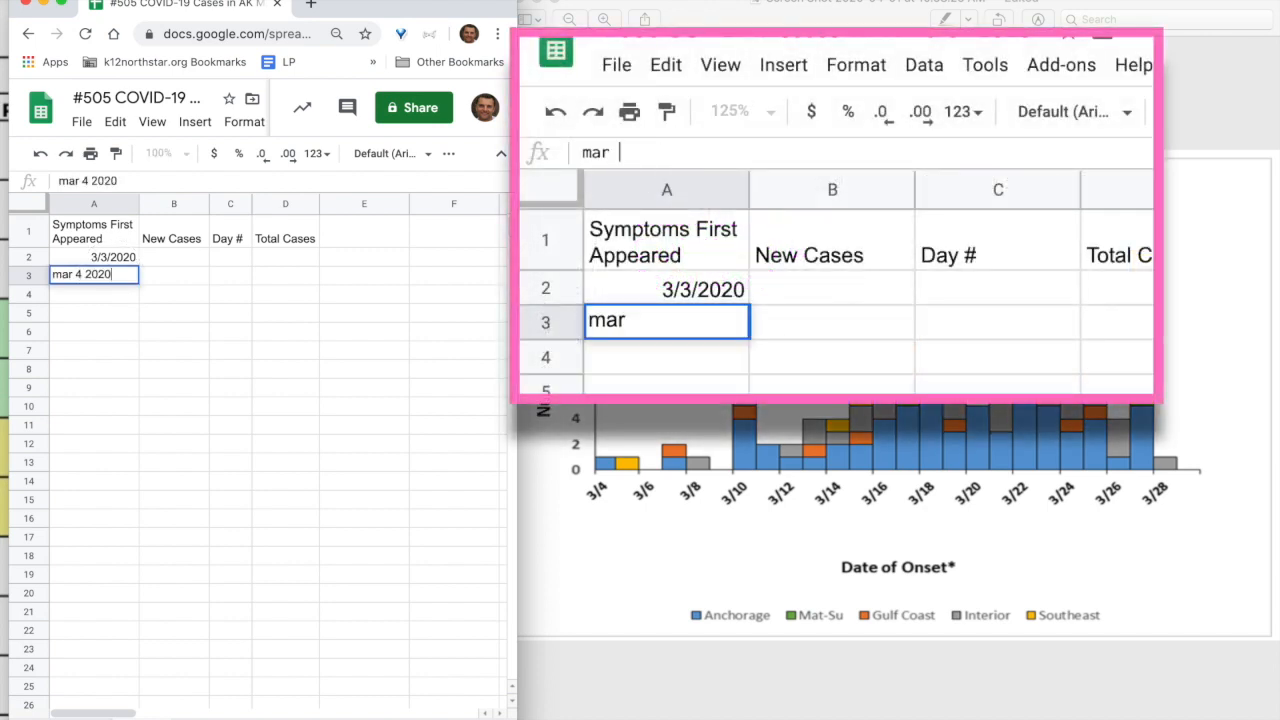
pyautogui.press('Return')
# Extend the two-date series down column A through 3/30/2020
pyautogui.moveTo(104, 258); pyautogui.dragTo(110, 283)
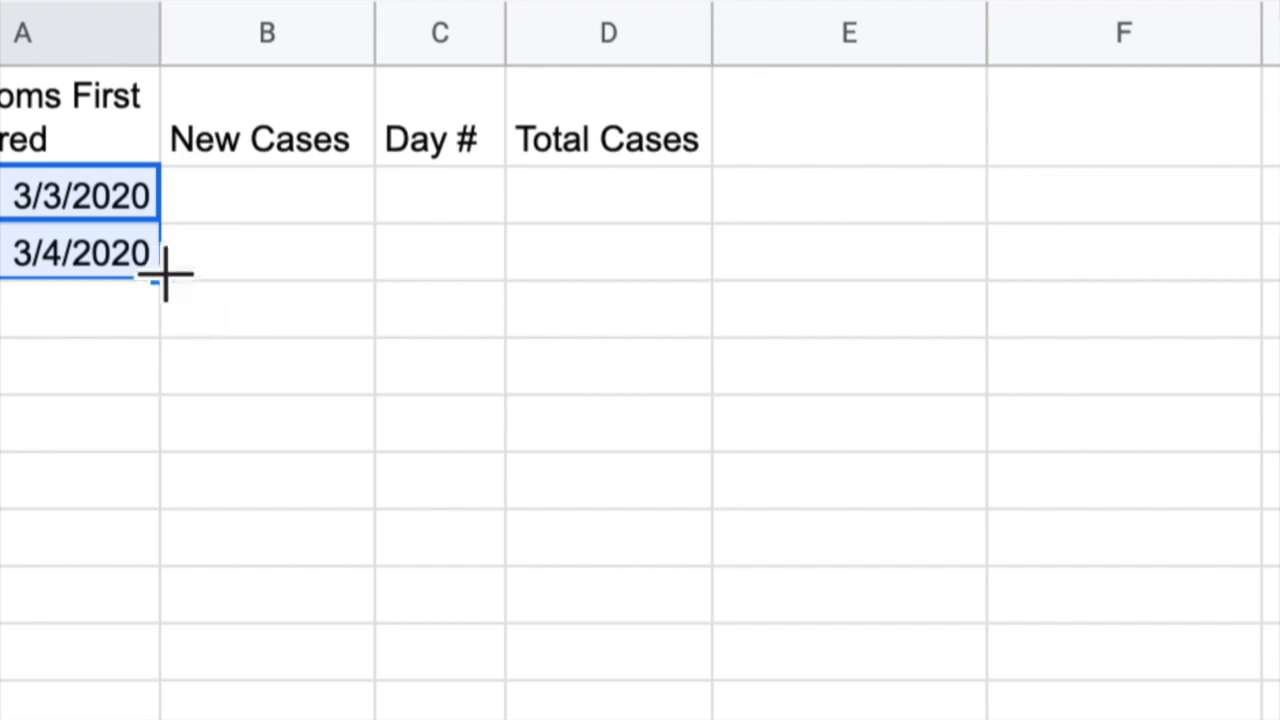
pyautogui.moveTo(160, 277); pyautogui.dragTo(145, 706)
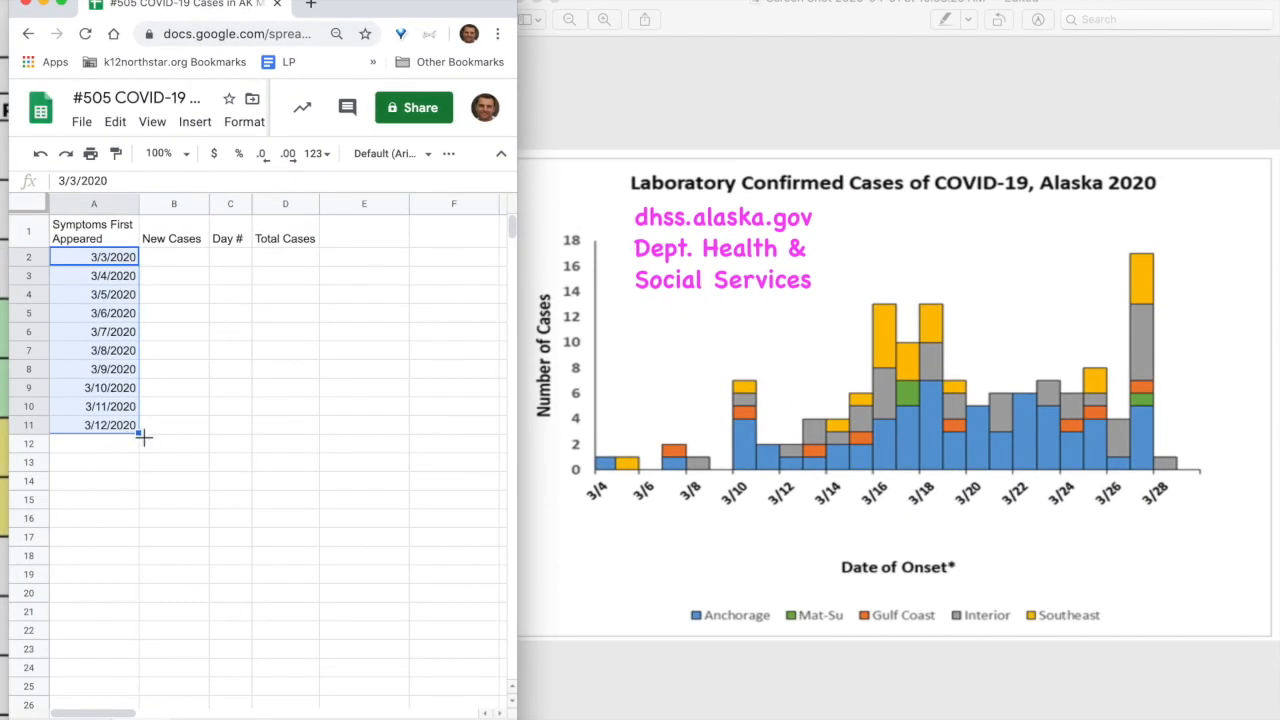
pyautogui.moveTo(143, 437); pyautogui.dragTo(142, 624)
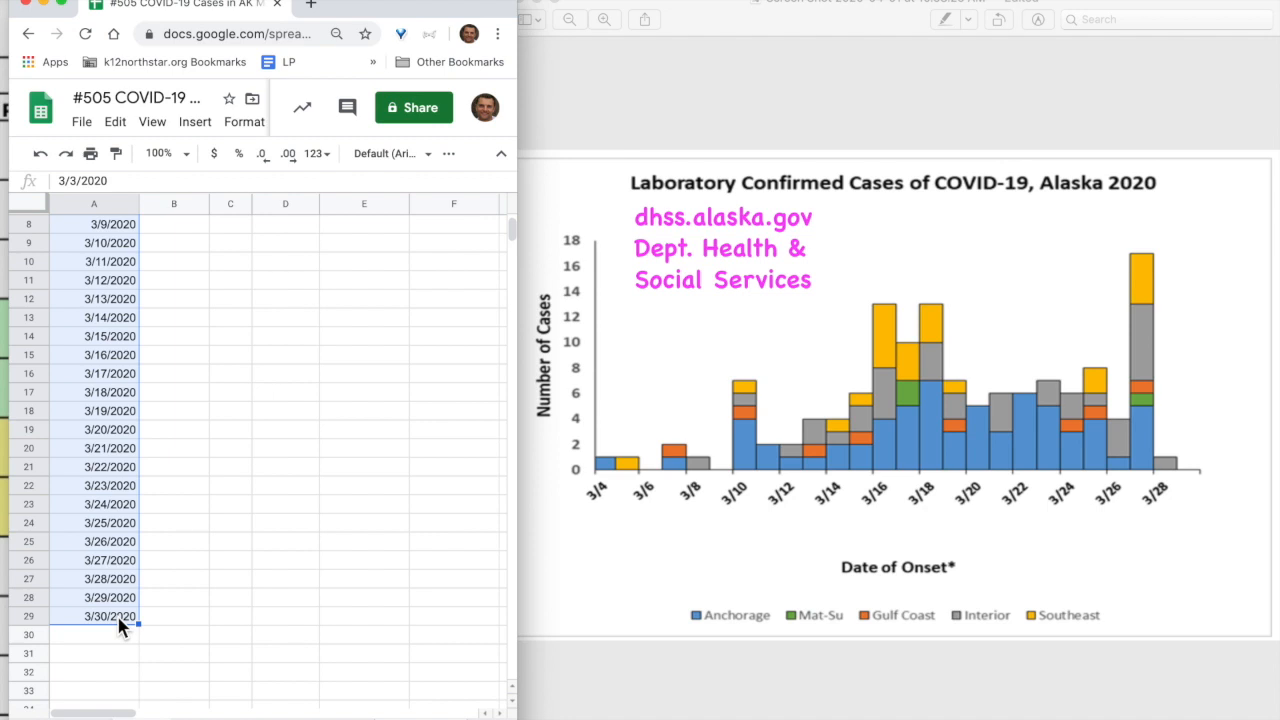
pyautogui.scroll(3, 145, 585)
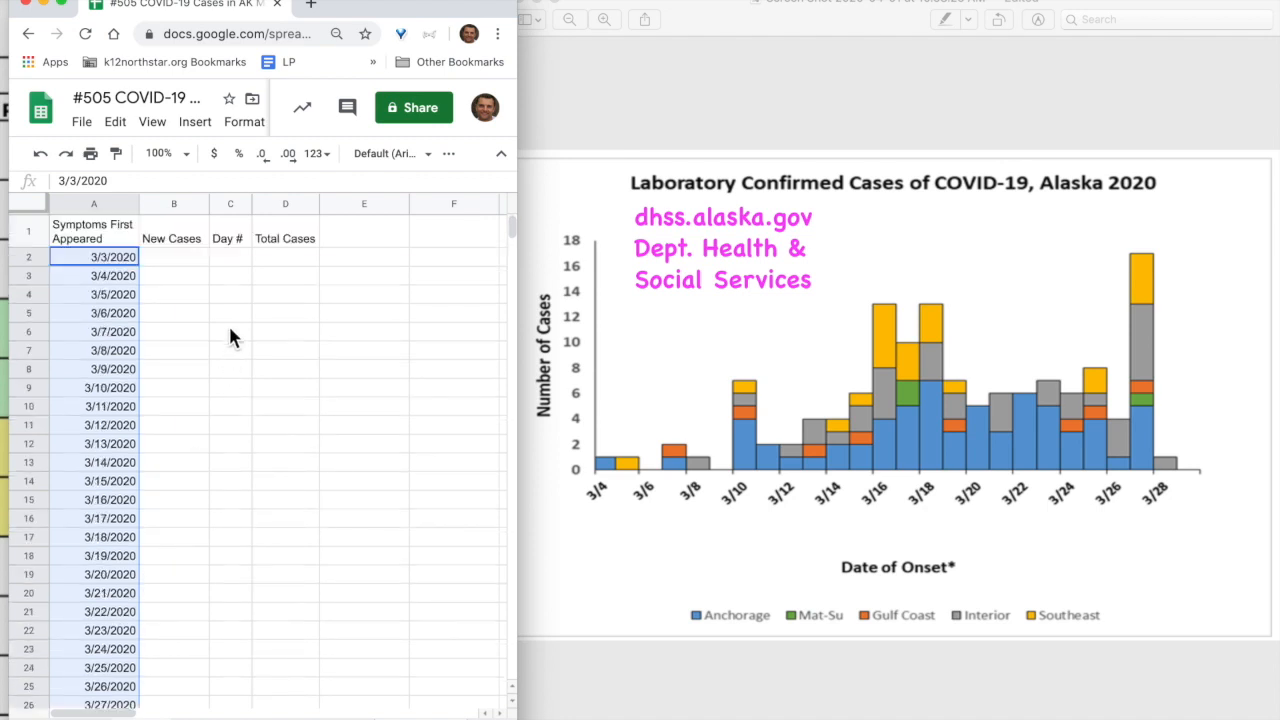
# Enter 0 and 1 in C2:C3 and fill the day numbers down to row 29
pyautogui.click(233, 259)
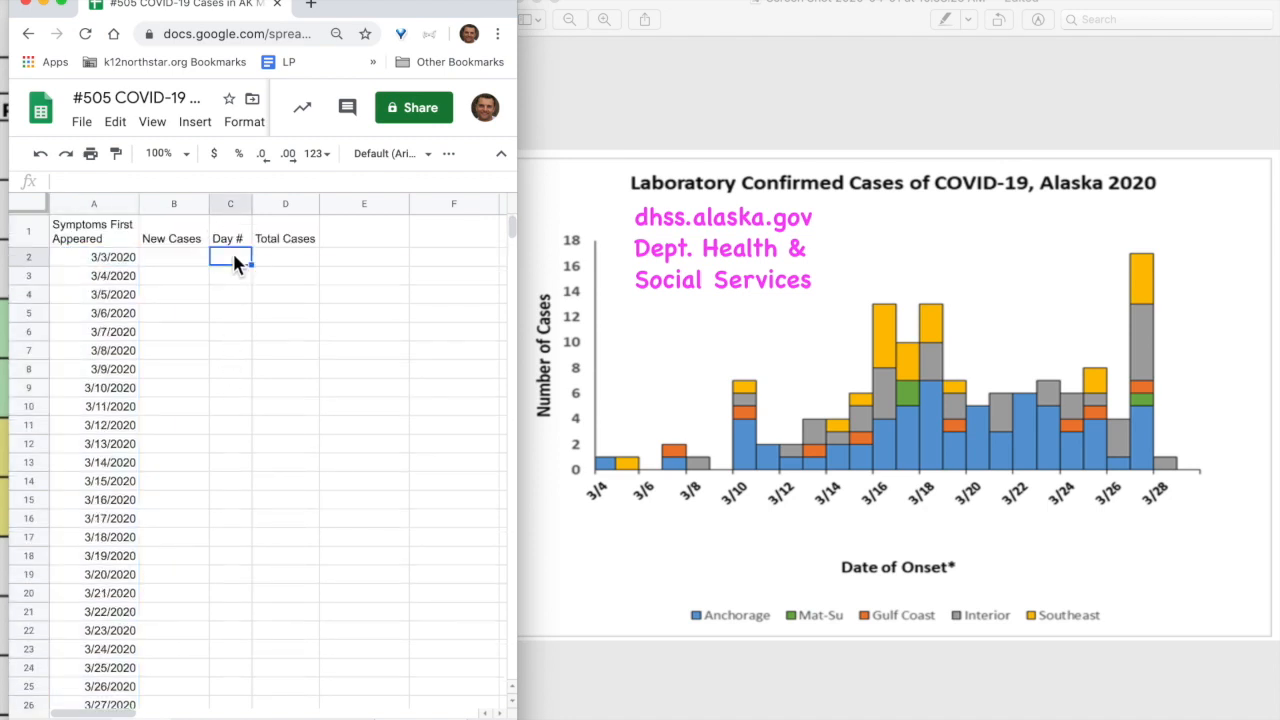
pyautogui.write('0')
pyautogui.press('Return')
pyautogui.write('1')
pyautogui.press('Return')
pyautogui.moveTo(242, 261); pyautogui.dragTo(248, 280)
pyautogui.moveTo(255, 288); pyautogui.dragTo(248, 712)
pyautogui.scroll(-3, 249, 714)
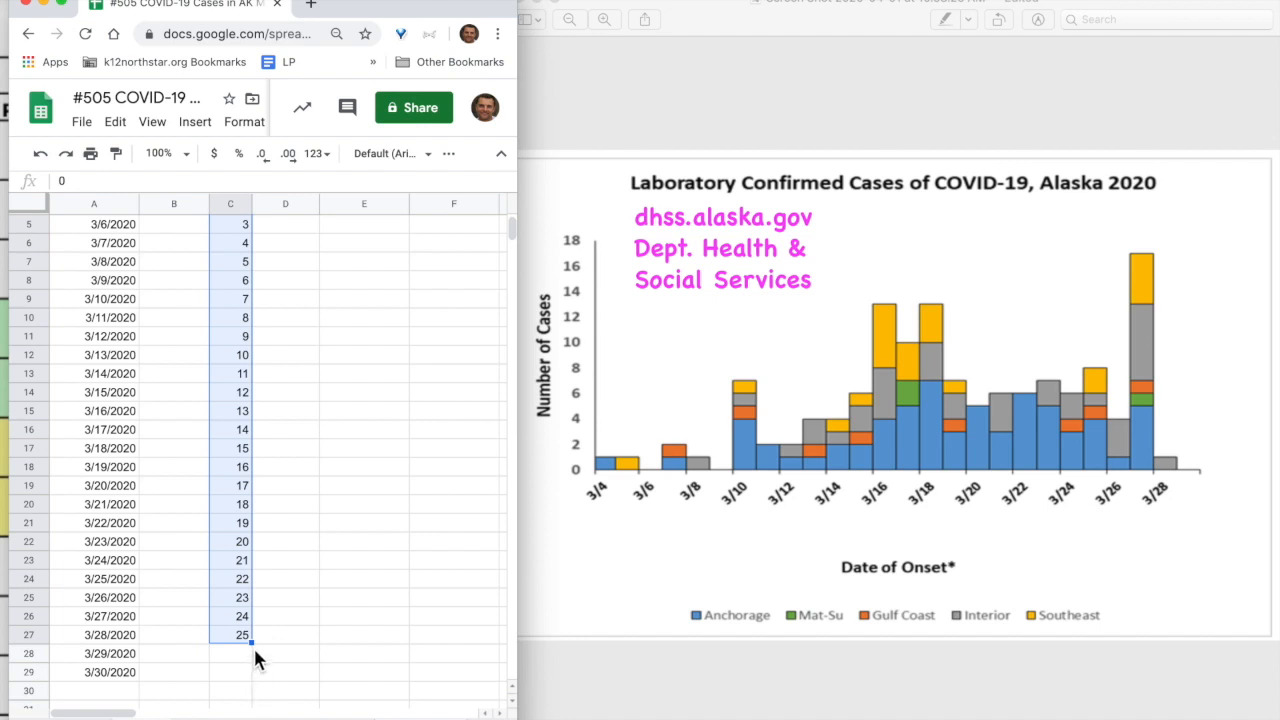
pyautogui.moveTo(252, 642); pyautogui.dragTo(256, 682)
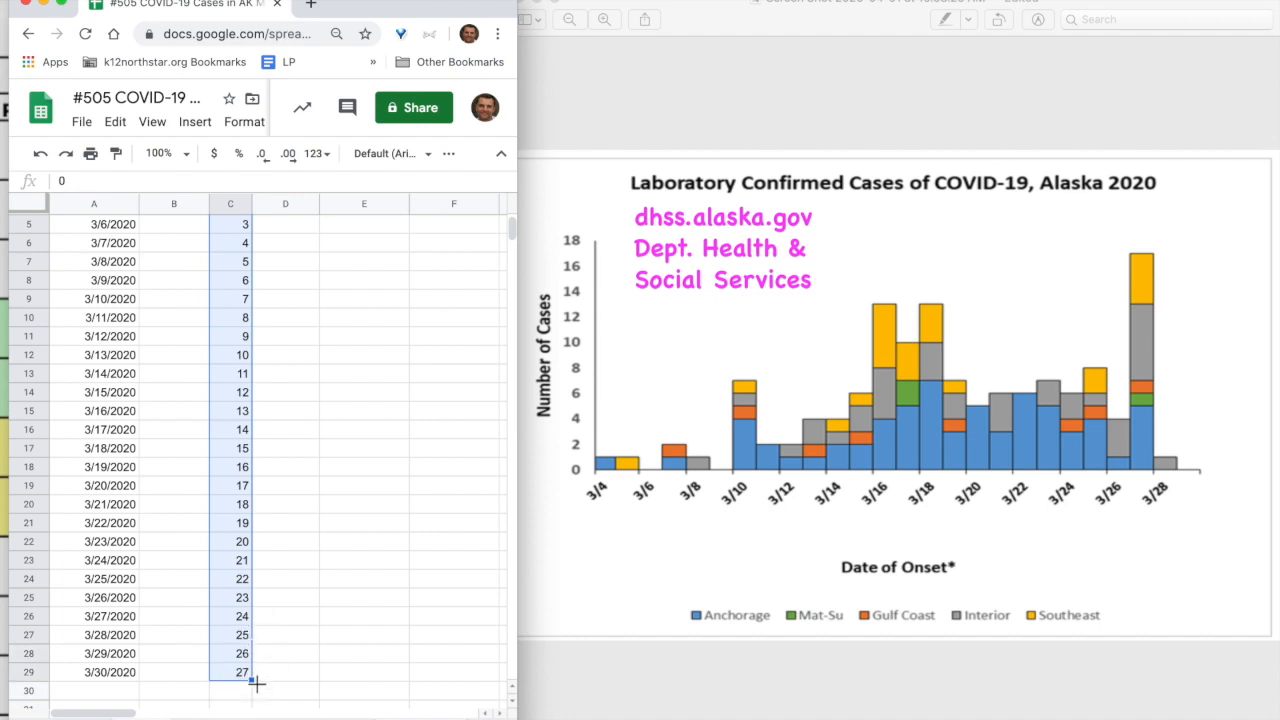
pyautogui.scroll(2, 258, 680)
pyautogui.scroll(-1, 258, 680)
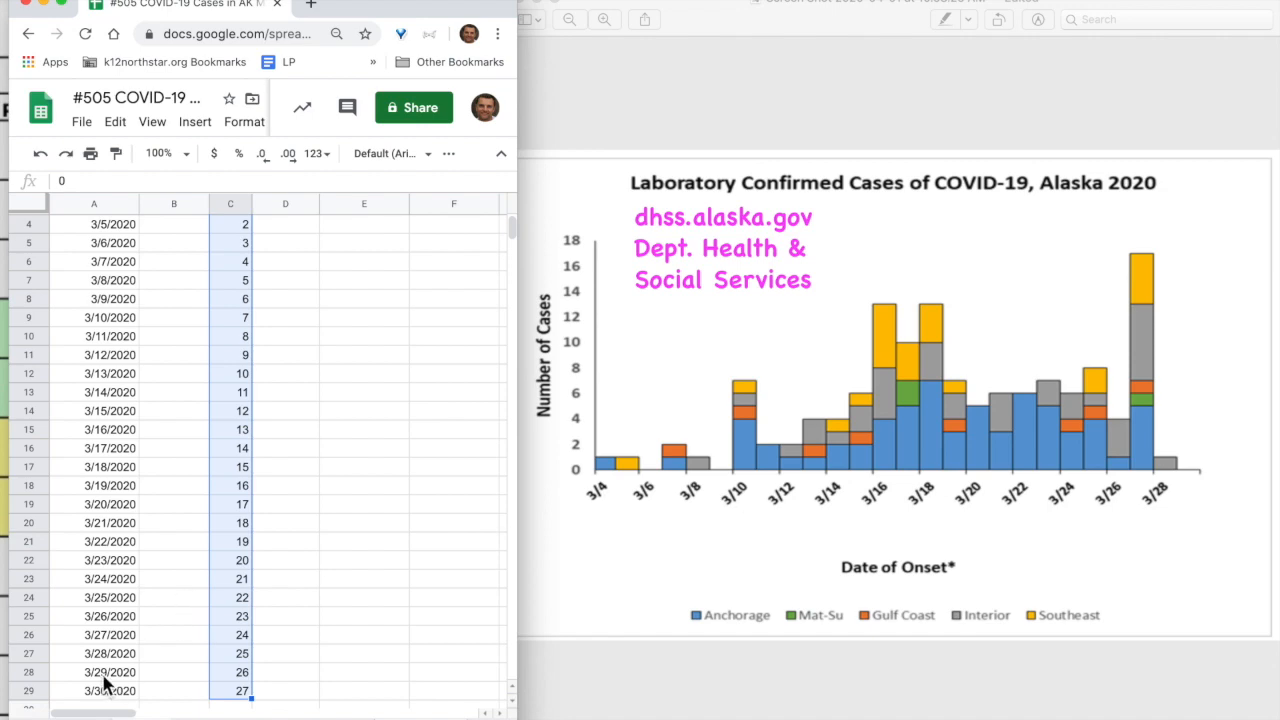
# Clear the dates and day numbers for March 28–30 in rows 27–29
pyautogui.moveTo(100, 658); pyautogui.dragTo(243, 694)
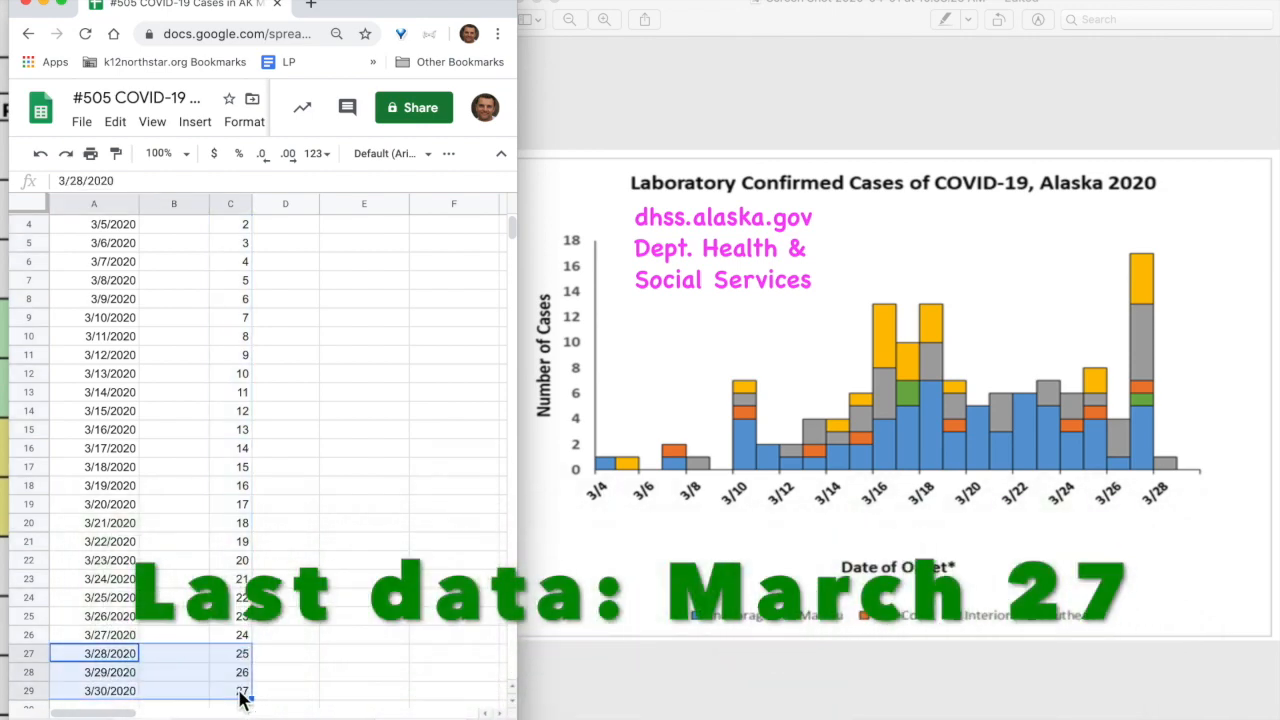
pyautogui.press('Delete')
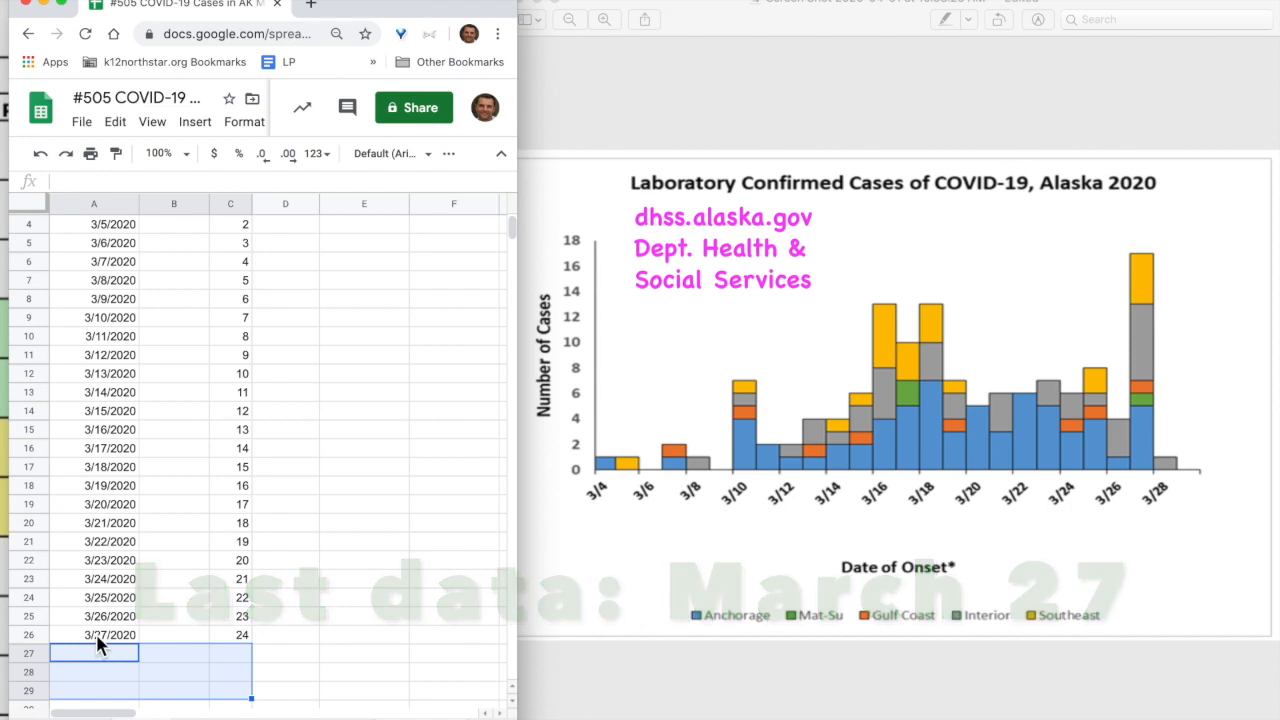
pyautogui.scroll(2, 173, 573)
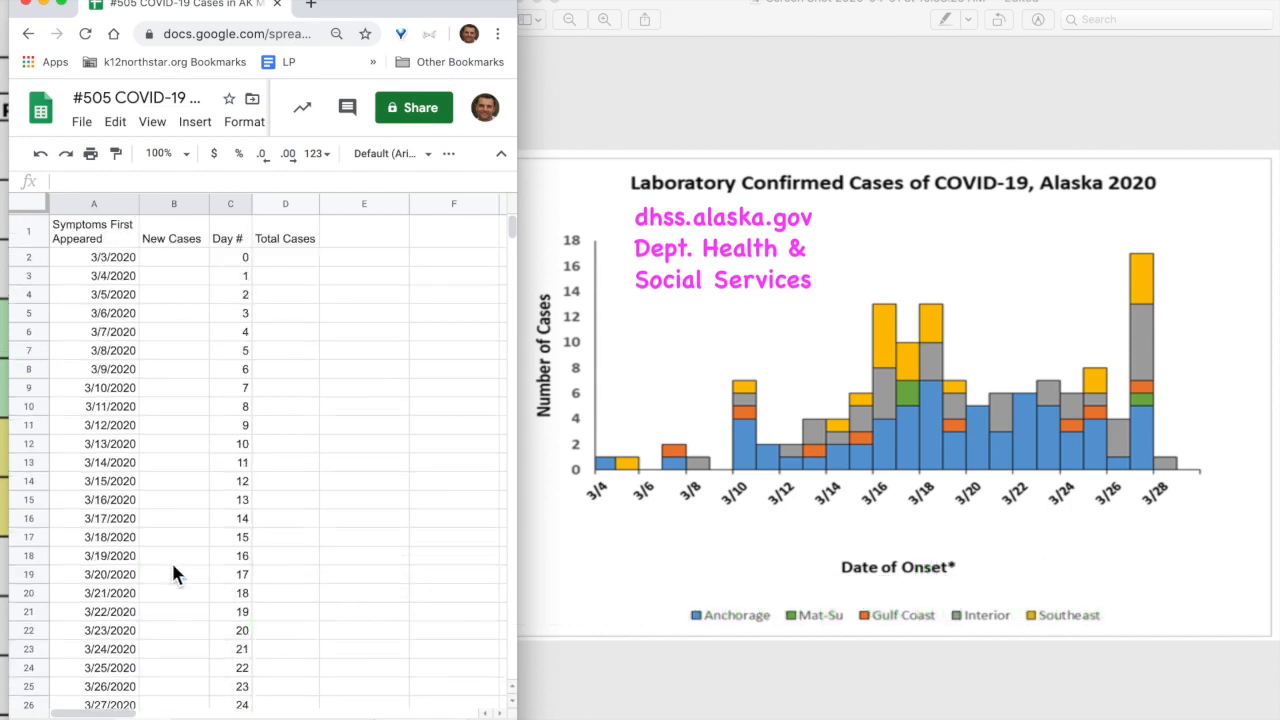
# Enter New Cases 0, 1, 1, 0 for 3/3/2020 through 3/6/2020
pyautogui.click(181, 262)
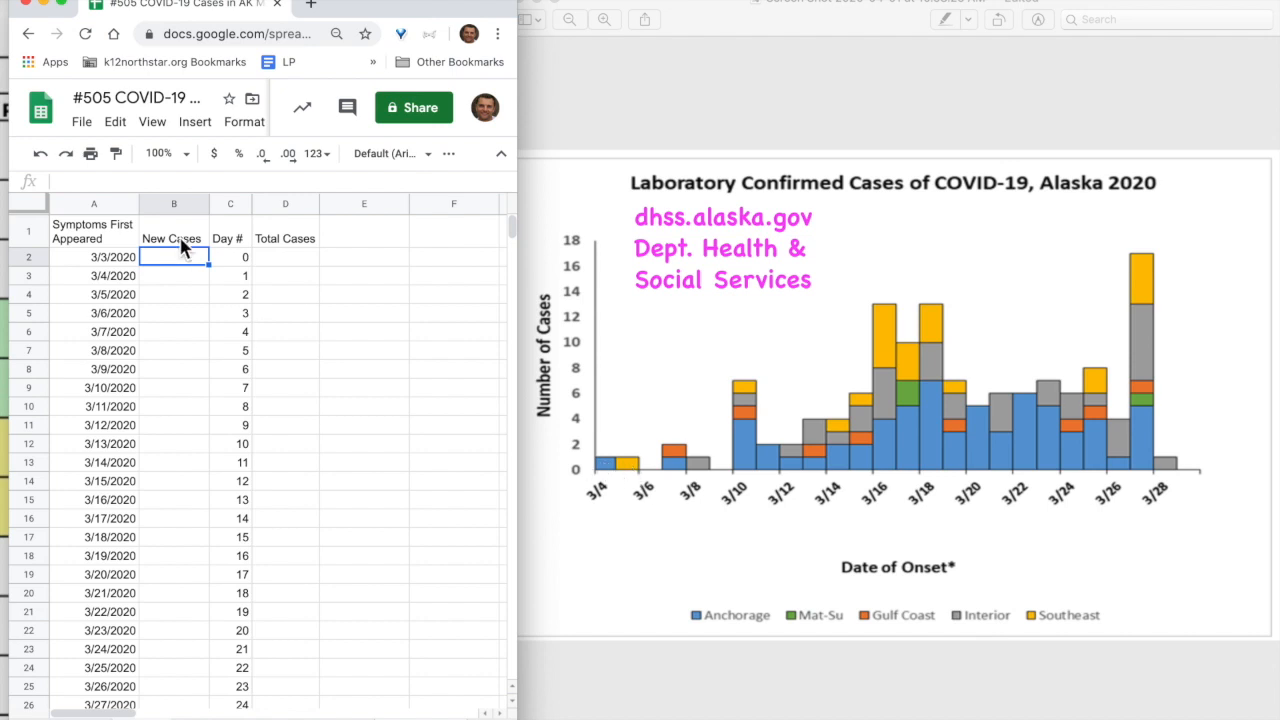
pyautogui.write('0')
pyautogui.click(183, 270)
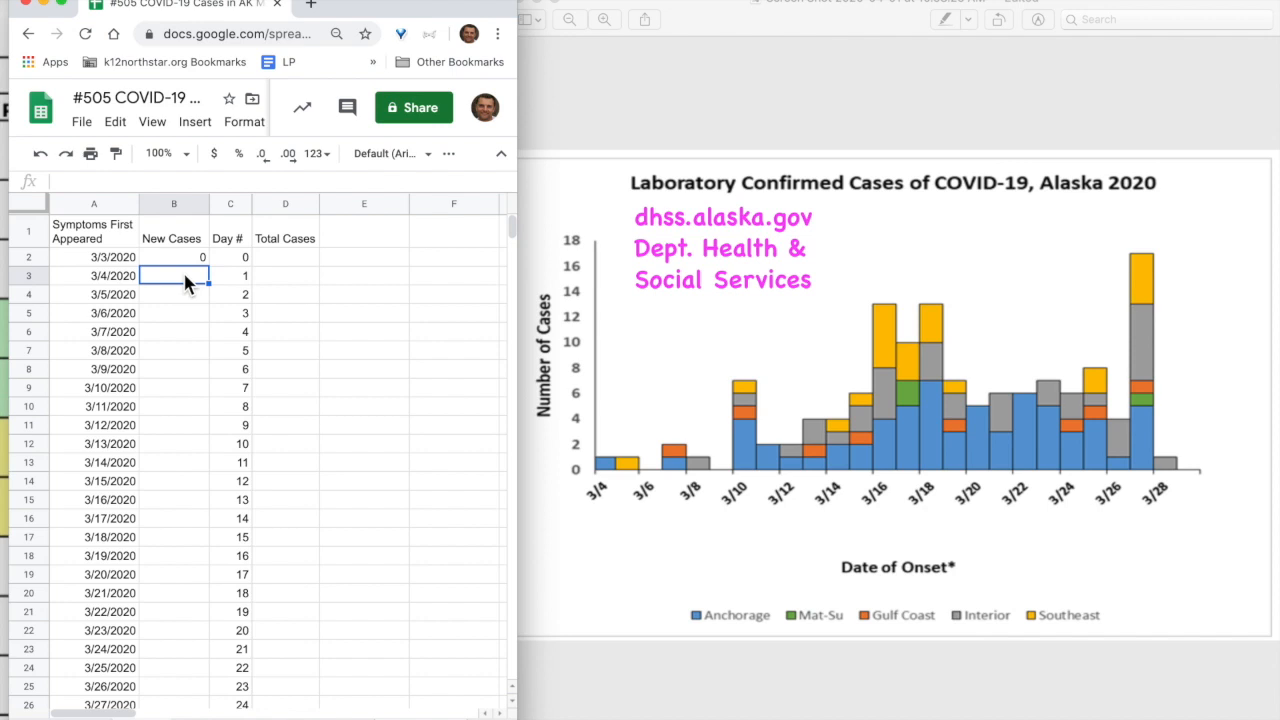
pyautogui.write('1')
pyautogui.press('Return')
pyautogui.write('1')
pyautogui.press('Return')
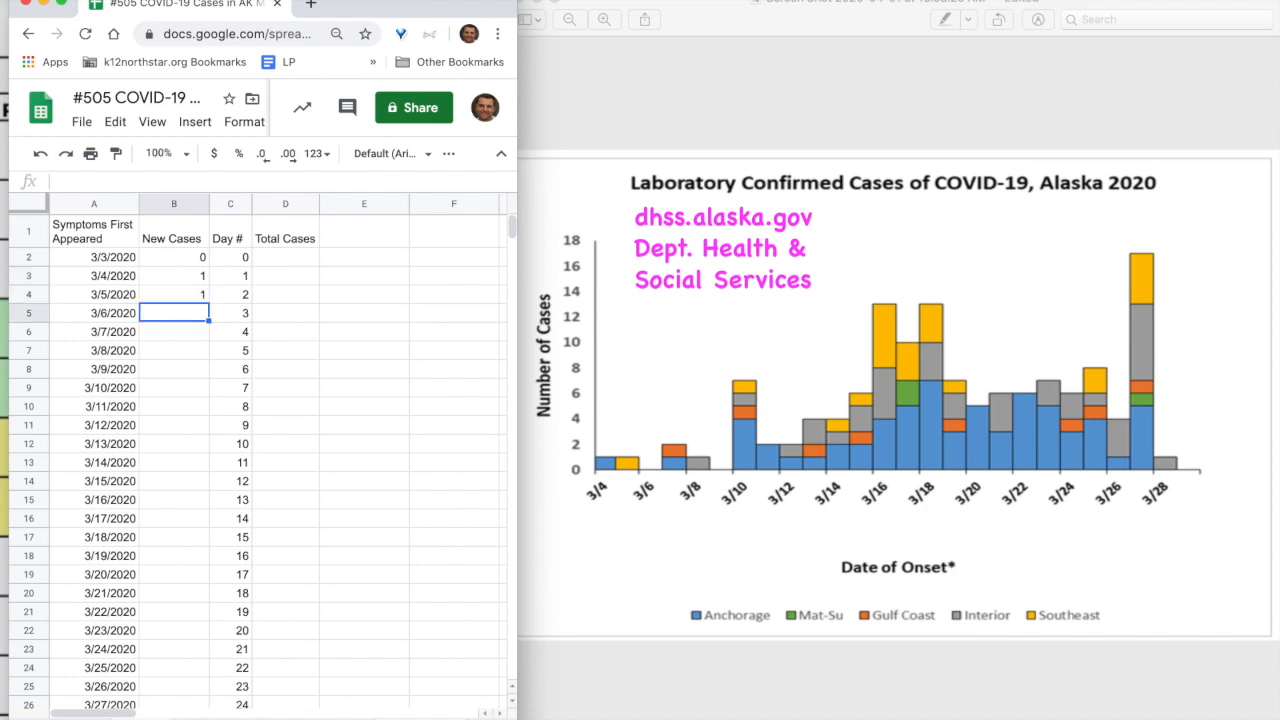
pyautogui.write('0')
pyautogui.press('Return')
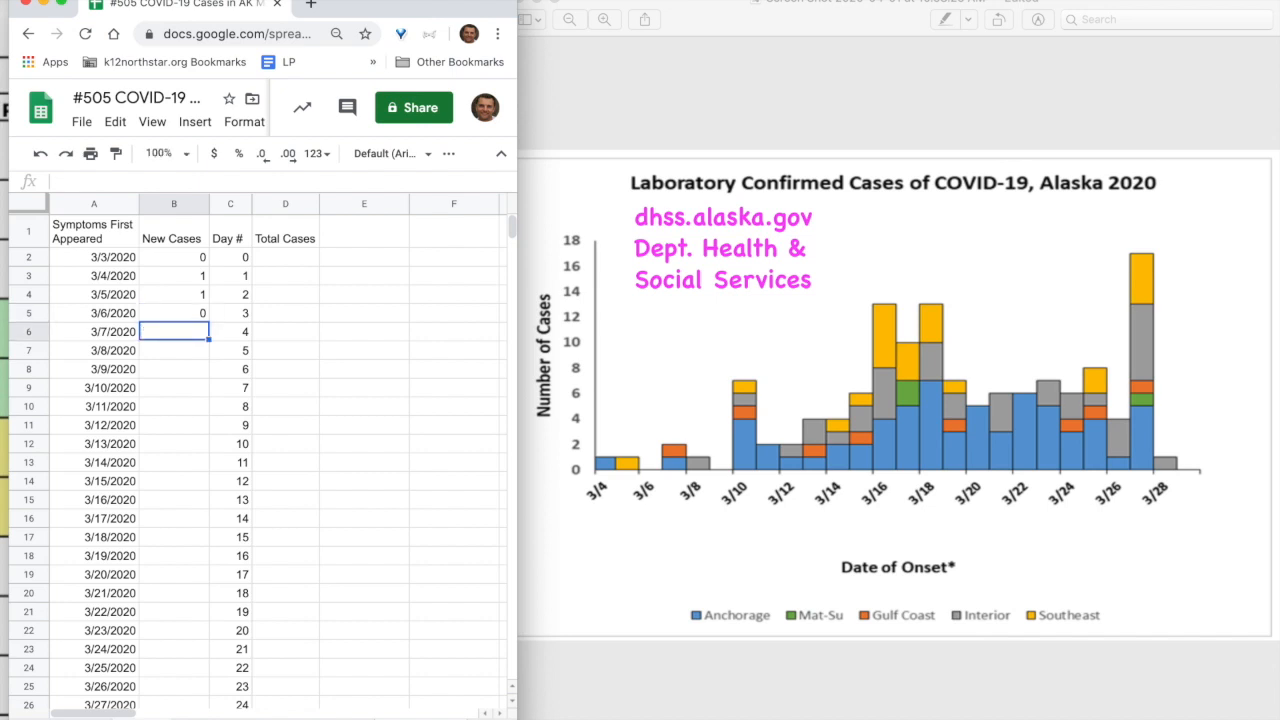
# Enter New Cases 2, 1, 0 for 3/7 through 3/9, then bring up the chart
pyautogui.write('2')
pyautogui.press('Return')
pyautogui.write('1')
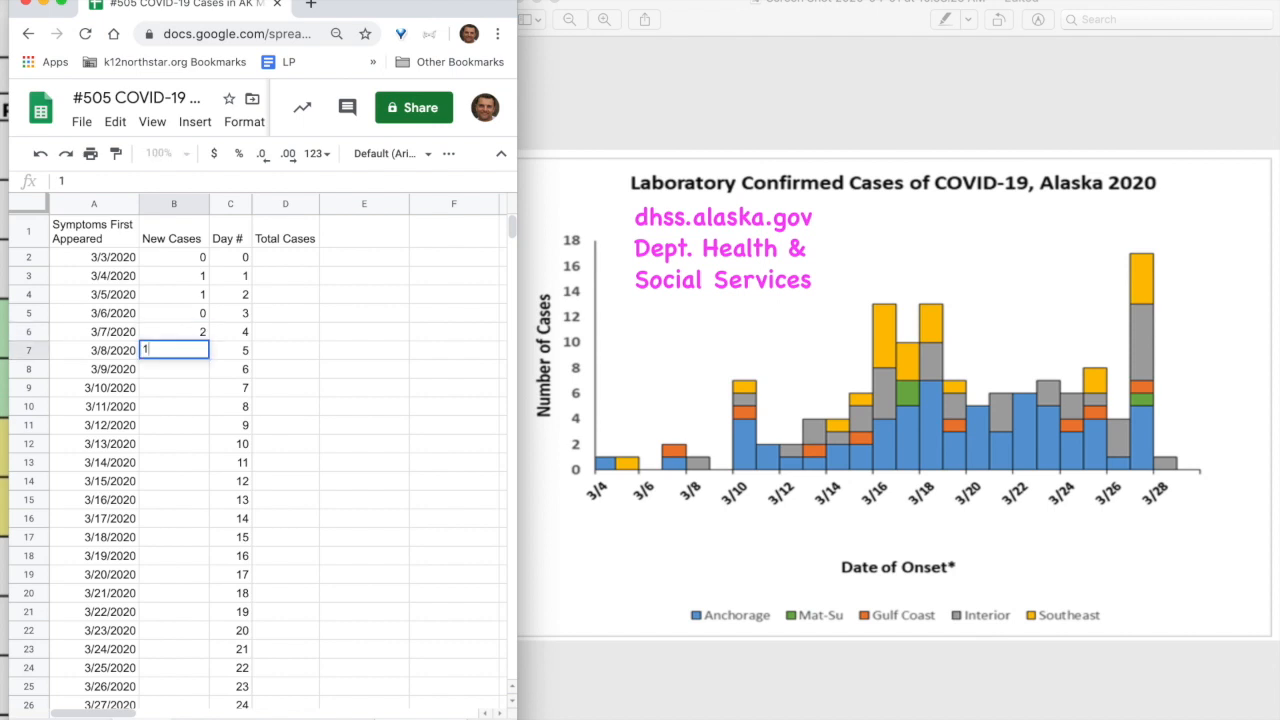
pyautogui.press('Return')
pyautogui.write('0')
pyautogui.press('Return')
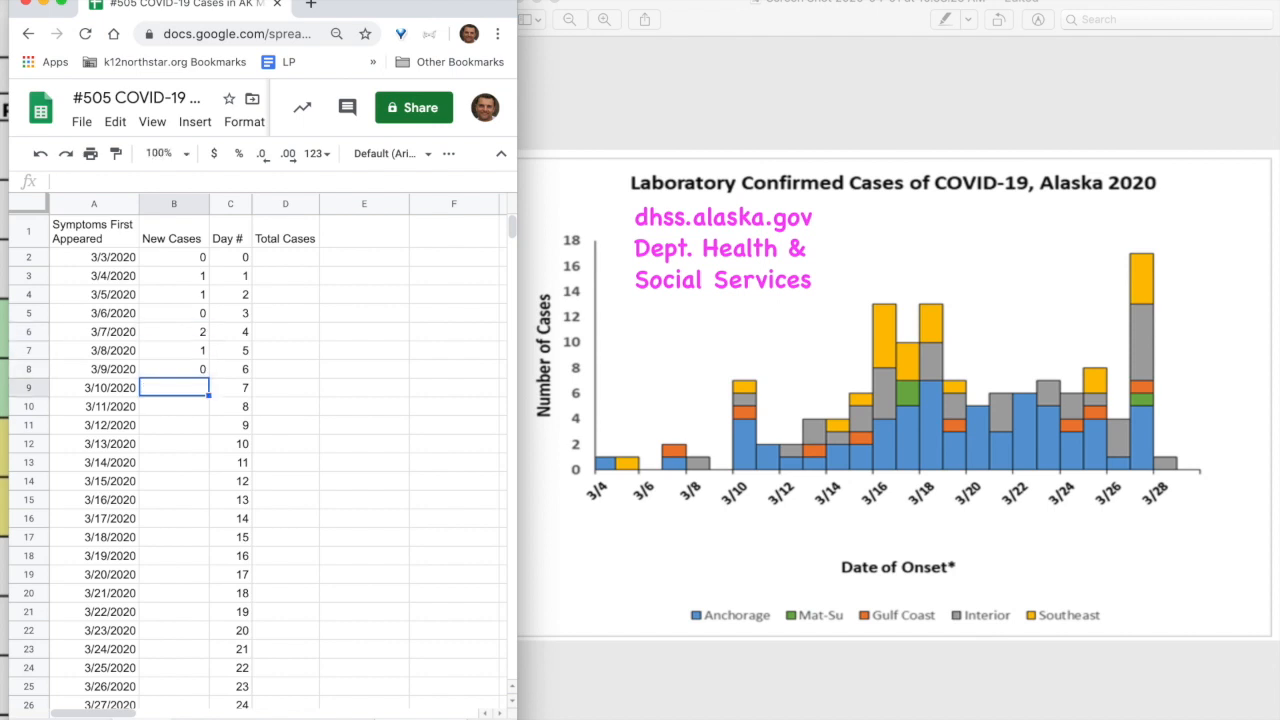
pyautogui.click(573, 415)
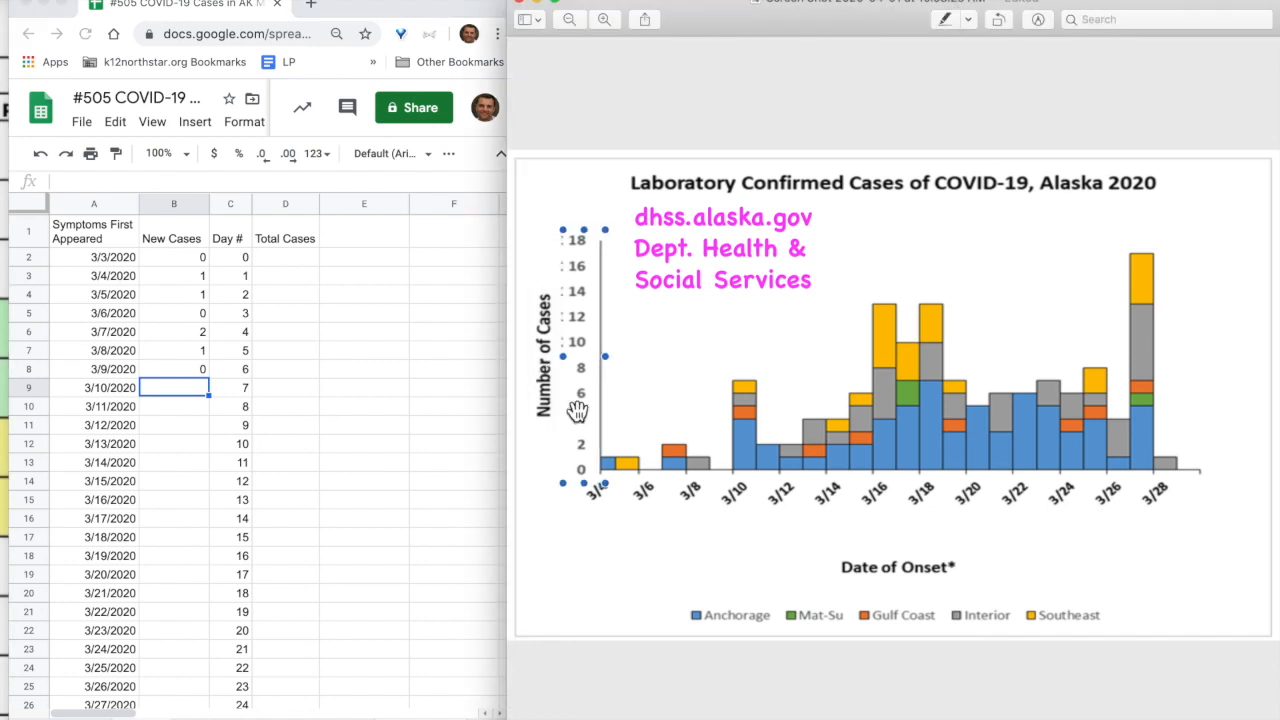
# Move the 0–18 scale strip onto the chart and nudge it right to the 3/27 bar
pyautogui.moveTo(577, 411); pyautogui.dragTo(717, 412)
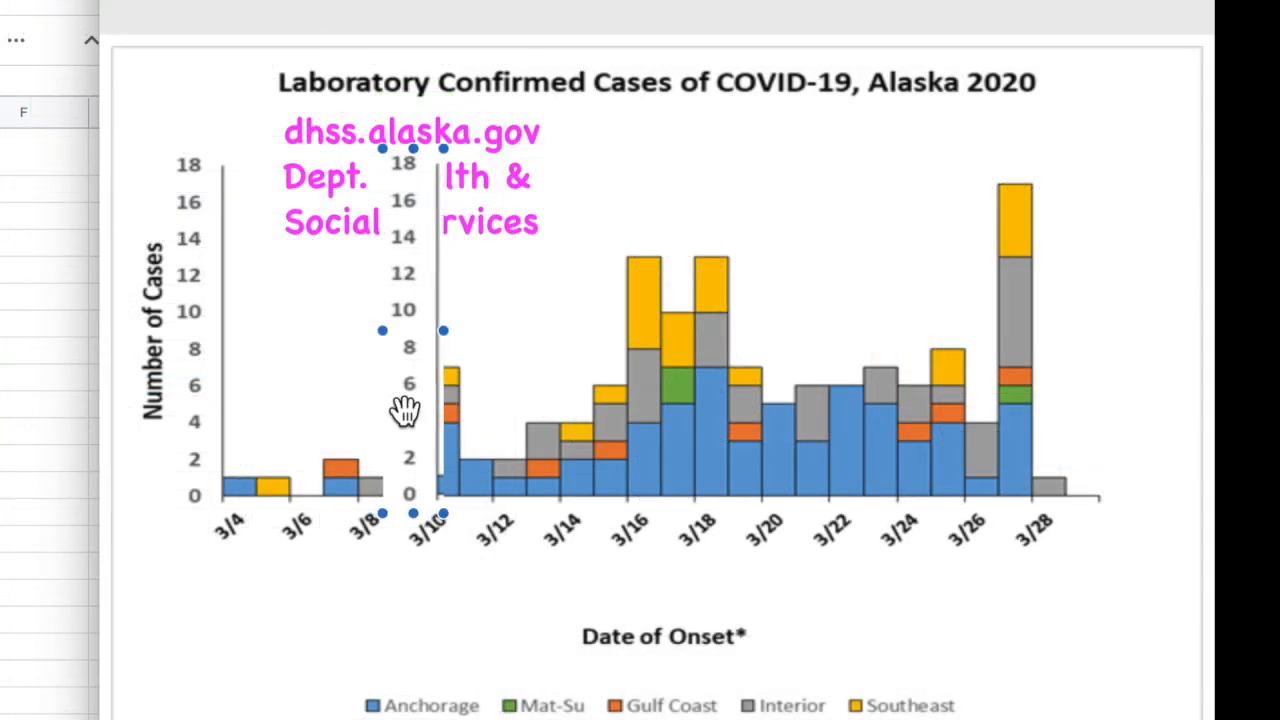
pyautogui.press('Right')
pyautogui.press('Right')
pyautogui.press('Right')
pyautogui.press('Right')
pyautogui.press('Right')
pyautogui.press('Right')
pyautogui.press('Right')
pyautogui.press('Right')
pyautogui.press('Right')
pyautogui.press('Right')
pyautogui.press('Right')
pyautogui.press('Right')
pyautogui.press('Right')
pyautogui.press('Right')
pyautogui.press('Right')
pyautogui.press('Right')
pyautogui.press('Right')
pyautogui.press('Right')
pyautogui.press('Right')
pyautogui.press('Right')
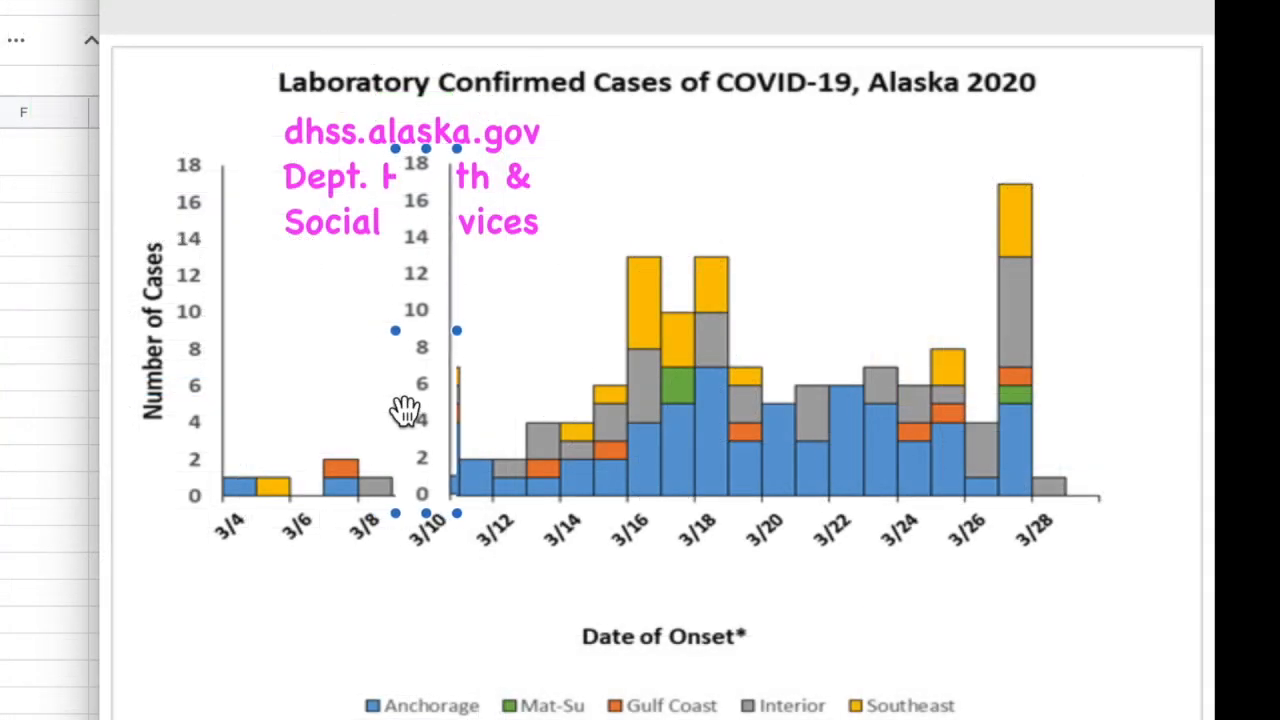
pyautogui.press('Right')
pyautogui.press('Right')
pyautogui.press('Right')
pyautogui.press('Right')
pyautogui.press('Right')
pyautogui.press('Right')
pyautogui.press('Right')
pyautogui.press('Right')
pyautogui.press('Right')
pyautogui.press('Right')
pyautogui.press('Right')
pyautogui.press('Right')
pyautogui.press('Right')
pyautogui.press('Right')
pyautogui.press('Right')
pyautogui.press('Right')
pyautogui.press('Right')
pyautogui.press('Right')
pyautogui.press('Right')
pyautogui.press('Right')
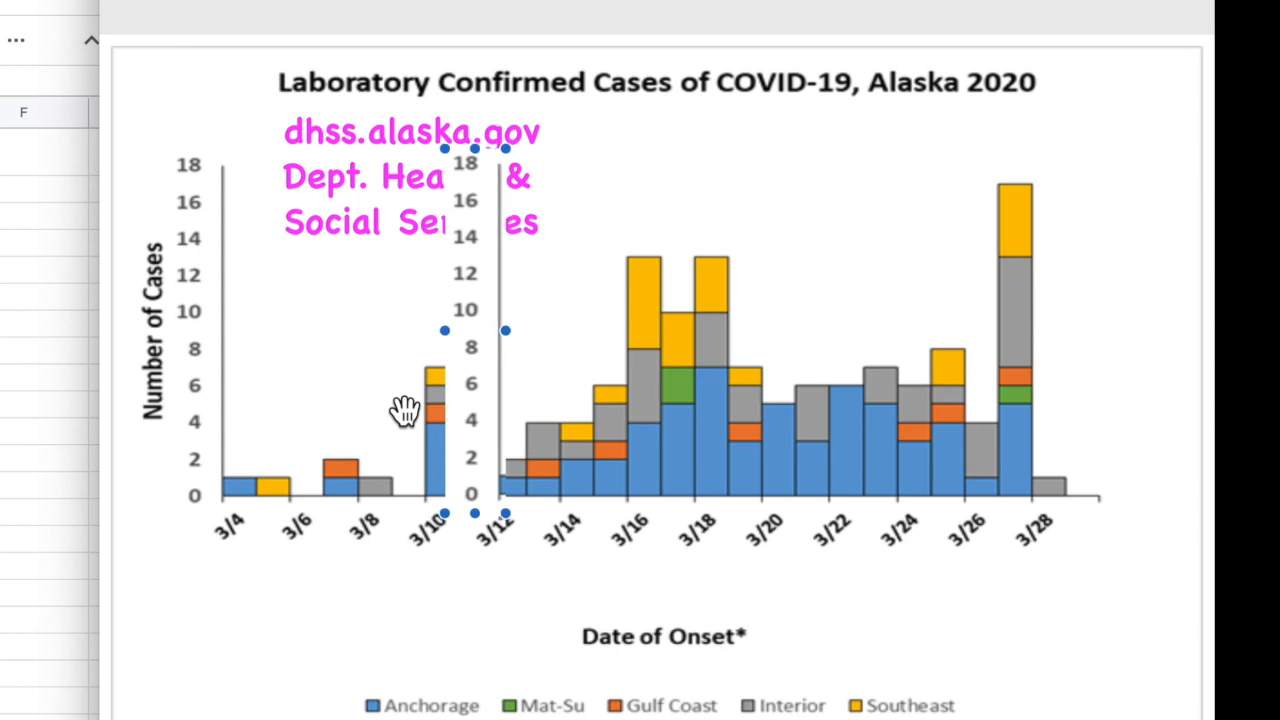
pyautogui.press('Right')
pyautogui.press('Right')
pyautogui.press('Right')
pyautogui.press('Right')
pyautogui.press('Right')
pyautogui.press('Right')
pyautogui.press('Right')
pyautogui.press('Right')
pyautogui.press('Right')
pyautogui.press('Right')
pyautogui.press('Right')
pyautogui.press('Right')
pyautogui.press('Right')
pyautogui.press('Right')
pyautogui.press('Right')
pyautogui.press('Right')
pyautogui.press('Right')
pyautogui.press('Right')
pyautogui.press('Right')
pyautogui.press('Right')
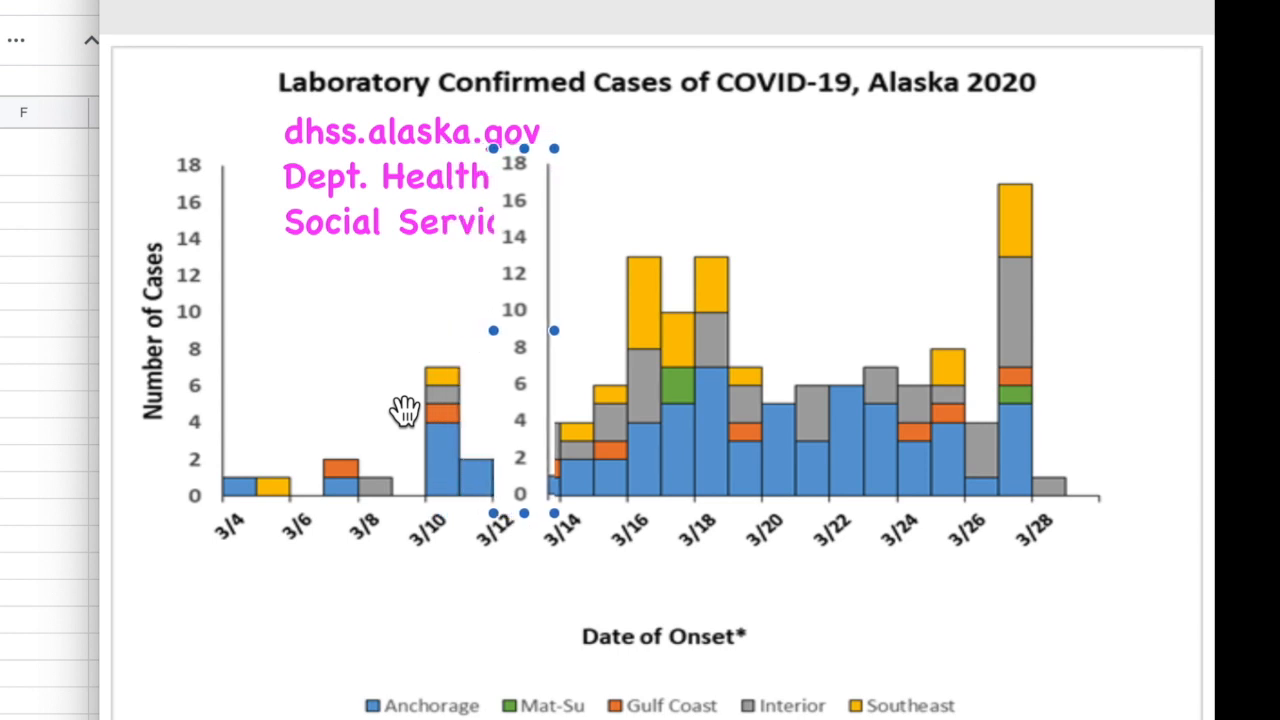
pyautogui.press('Right')
pyautogui.press('Right')
pyautogui.press('Right')
pyautogui.press('Right')
pyautogui.press('Right')
pyautogui.press('Right')
pyautogui.press('Right')
pyautogui.press('Right')
pyautogui.press('Right')
pyautogui.press('Right')
pyautogui.press('Right')
pyautogui.press('Right')
pyautogui.press('Right')
pyautogui.press('Right')
pyautogui.press('Right')
pyautogui.press('Right')
pyautogui.press('Right')
pyautogui.press('Right')
pyautogui.press('Right')
pyautogui.press('Right')
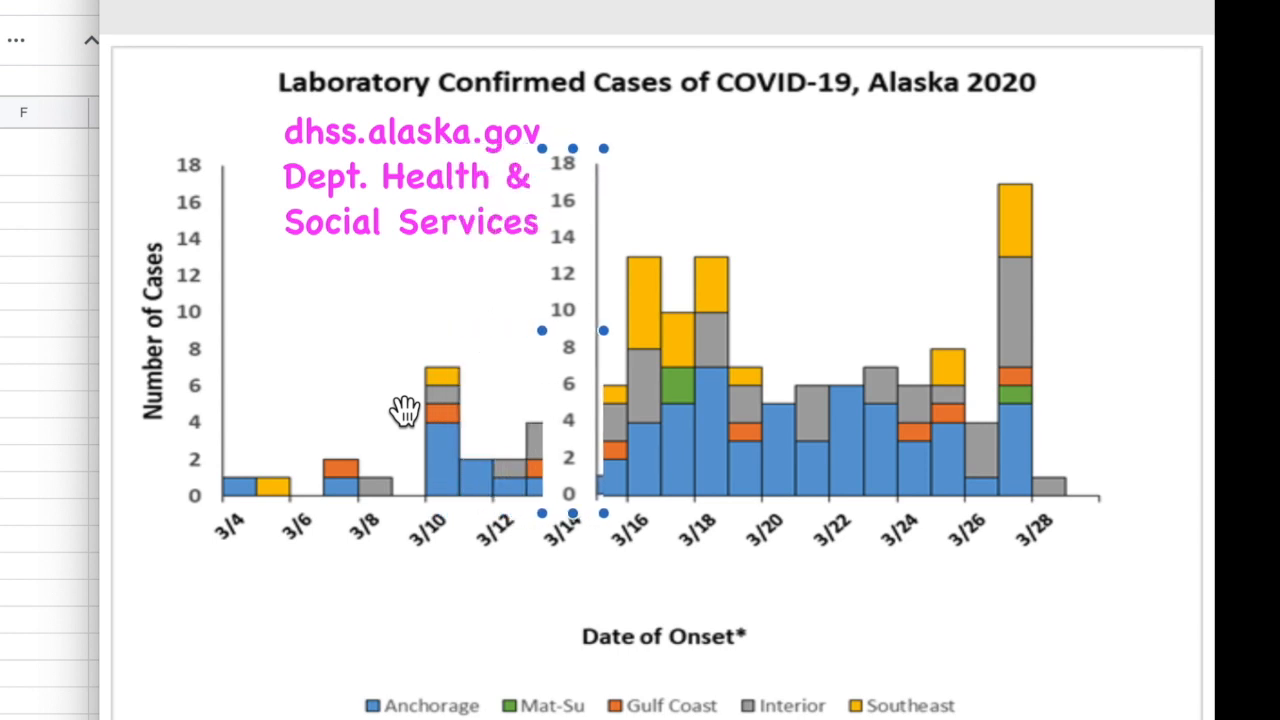
pyautogui.press('Right')
pyautogui.press('Right')
pyautogui.press('Right')
pyautogui.press('Right')
pyautogui.press('Right')
pyautogui.press('Right')
pyautogui.press('Right')
pyautogui.press('Right')
pyautogui.press('Right')
pyautogui.press('Right')
pyautogui.press('Right')
pyautogui.press('Right')
pyautogui.press('Right')
pyautogui.press('Right')
pyautogui.press('Right')
pyautogui.press('Right')
pyautogui.press('Right')
pyautogui.press('Right')
pyautogui.press('Right')
pyautogui.press('Right')
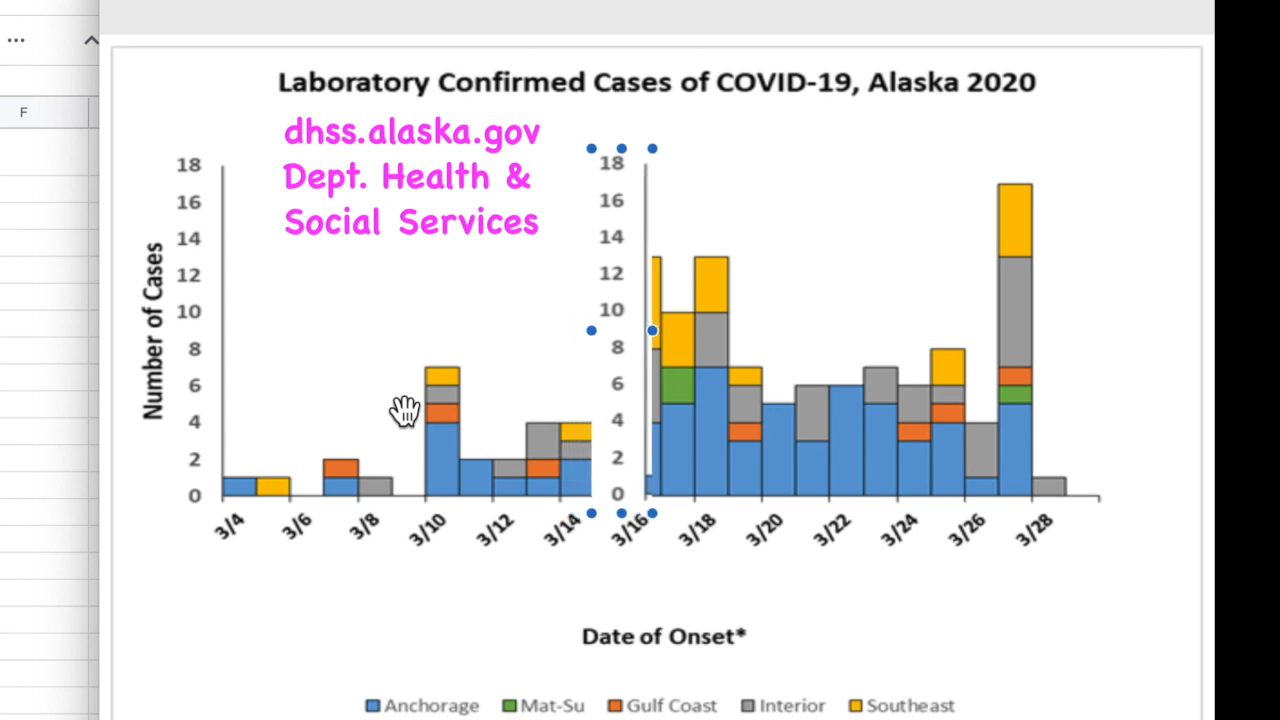
pyautogui.press('Right')
pyautogui.press('Right')
pyautogui.press('Right')
pyautogui.press('Right')
pyautogui.press('Right')
pyautogui.press('Right')
pyautogui.press('Right')
pyautogui.press('Right')
pyautogui.press('Right')
pyautogui.press('Right')
pyautogui.press('Right')
pyautogui.press('Right')
pyautogui.press('Right')
pyautogui.press('Right')
pyautogui.press('Right')
pyautogui.press('Right')
pyautogui.press('Right')
pyautogui.press('Right')
pyautogui.press('Right')
pyautogui.press('Right')
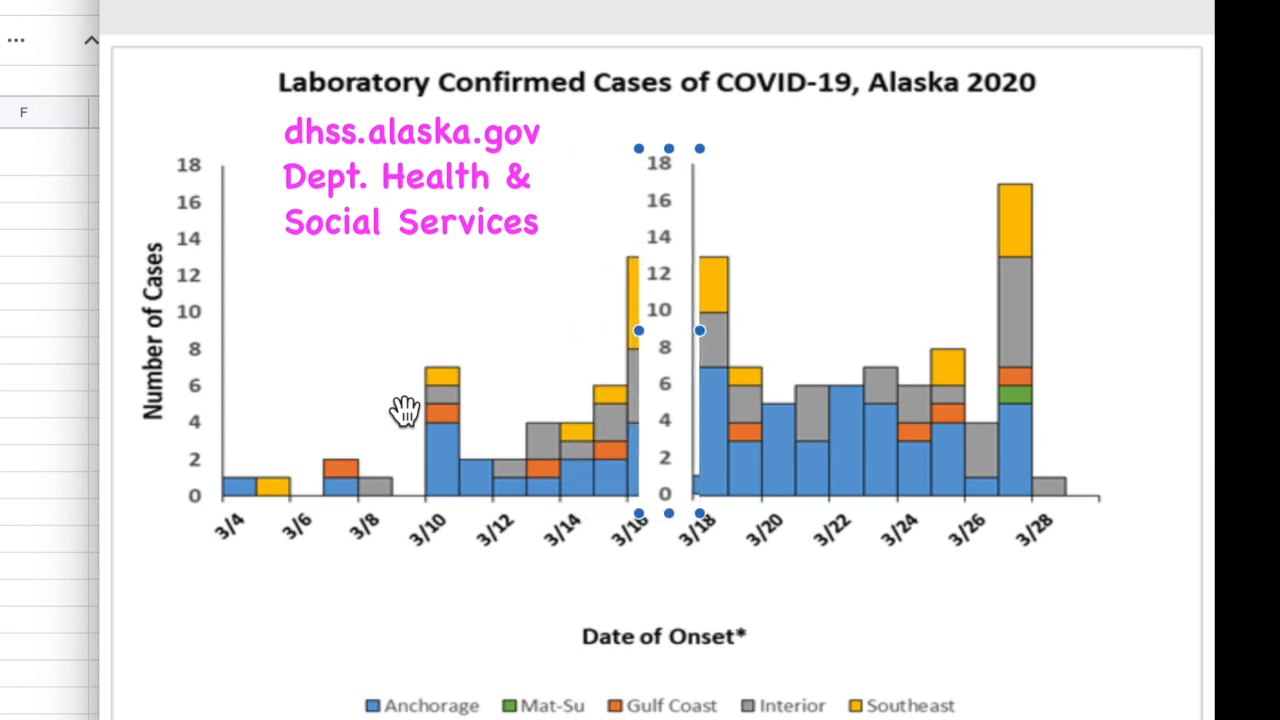
pyautogui.press('Right')
pyautogui.press('Right')
pyautogui.press('Right')
pyautogui.press('Right')
pyautogui.press('Right')
pyautogui.press('Right')
pyautogui.press('Right')
pyautogui.press('Right')
pyautogui.press('Right')
pyautogui.press('Right')
pyautogui.press('Right')
pyautogui.press('Right')
pyautogui.press('Right')
pyautogui.press('Right')
pyautogui.press('Right')
pyautogui.press('Right')
pyautogui.press('Right')
pyautogui.press('Right')
pyautogui.press('Right')
pyautogui.press('Right')
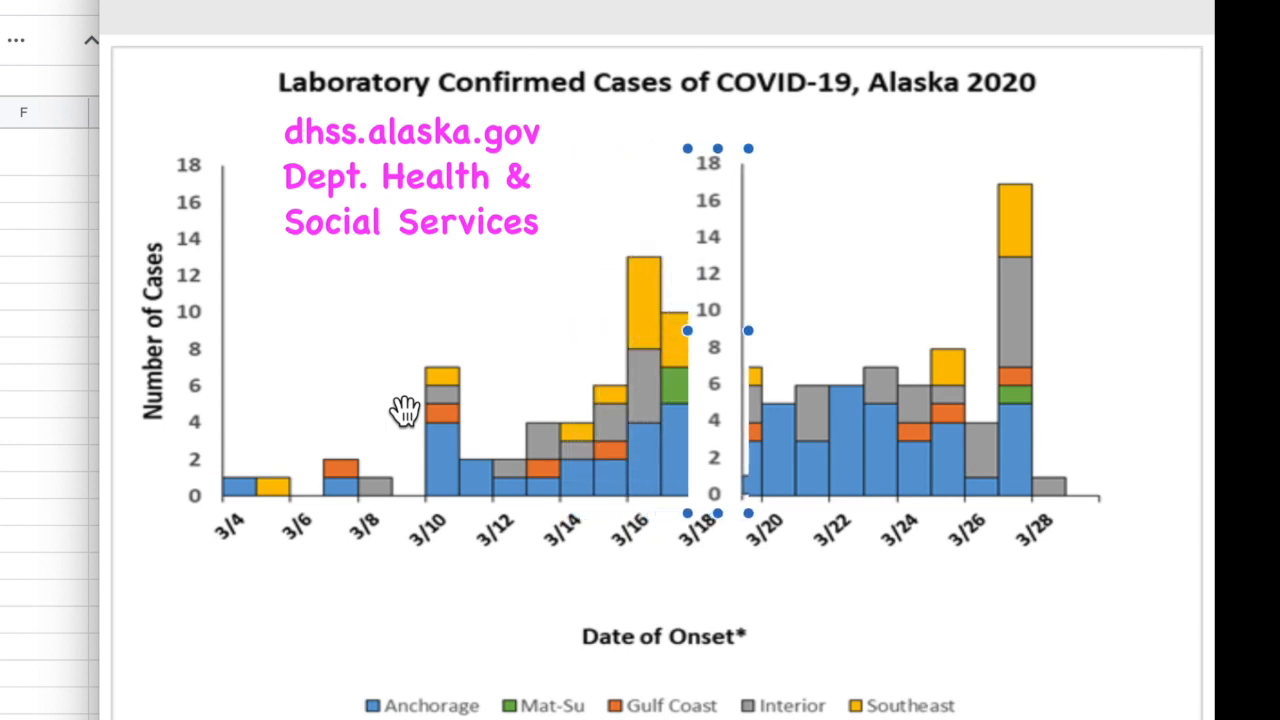
pyautogui.press('Right')
pyautogui.press('Right')
pyautogui.press('Right')
pyautogui.press('Right')
pyautogui.press('Right')
pyautogui.press('Right')
pyautogui.press('Right')
pyautogui.press('Right')
pyautogui.press('Right')
pyautogui.press('Right')
pyautogui.press('Right')
pyautogui.press('Right')
pyautogui.press('Right')
pyautogui.press('Right')
pyautogui.press('Right')
pyautogui.press('Right')
pyautogui.press('Right')
pyautogui.press('Right')
pyautogui.press('Right')
pyautogui.press('Right')
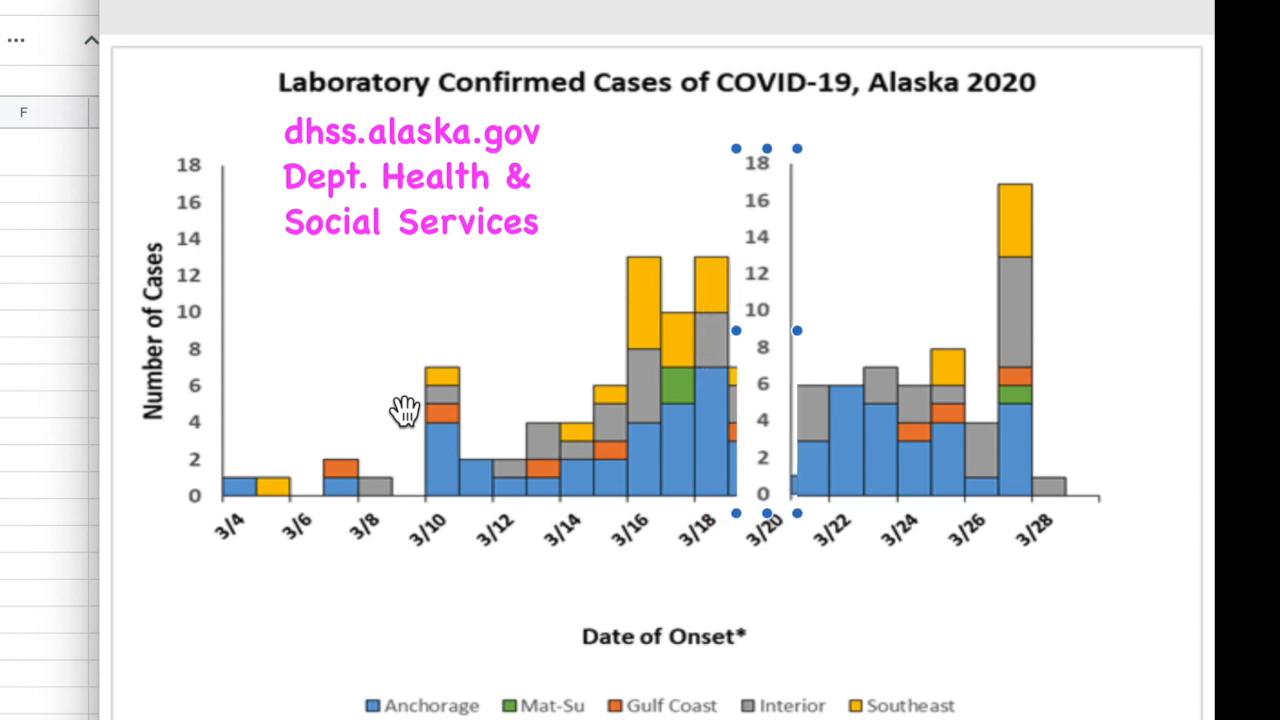
pyautogui.press('Right')
pyautogui.press('Right')
pyautogui.press('Right')
pyautogui.press('Right')
pyautogui.press('Right')
pyautogui.press('Right')
pyautogui.press('Right')
pyautogui.press('Right')
pyautogui.press('Right')
pyautogui.press('Right')
pyautogui.press('Right')
pyautogui.press('Right')
pyautogui.press('Right')
pyautogui.press('Right')
pyautogui.press('Right')
pyautogui.press('Right')
pyautogui.press('Right')
pyautogui.press('Right')
pyautogui.press('Right')
pyautogui.press('Right')
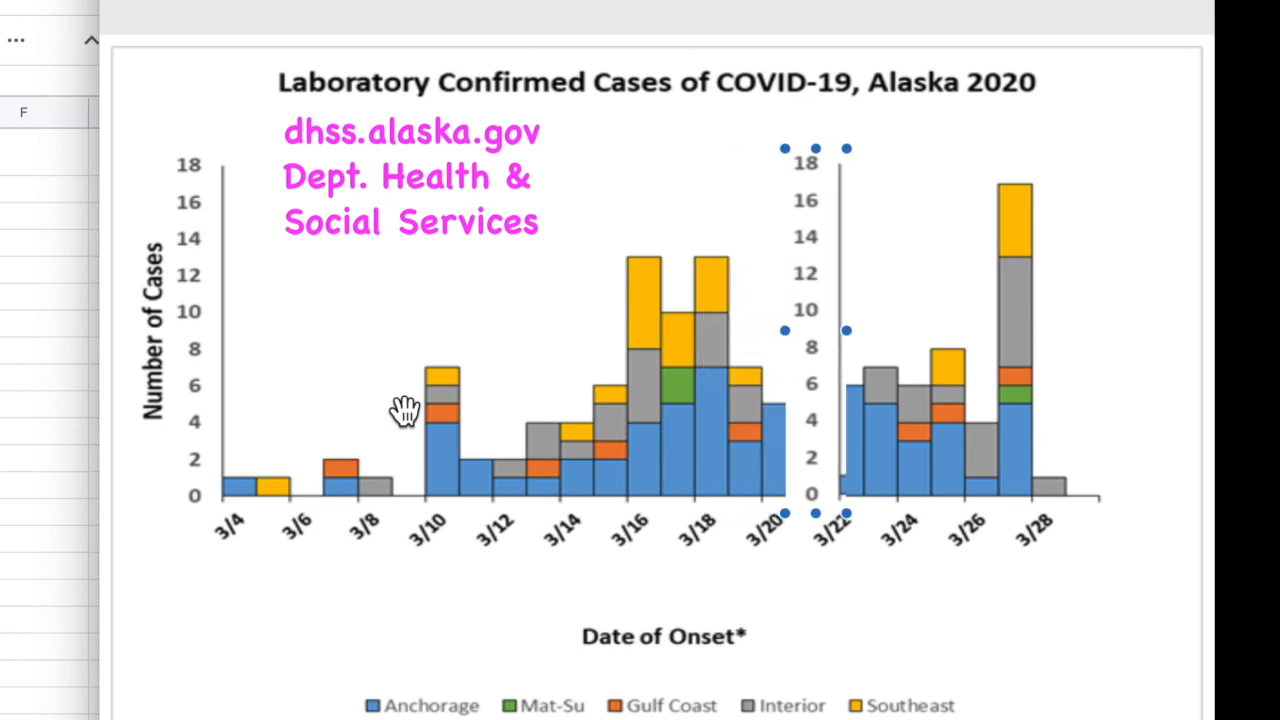
pyautogui.press('Right')
pyautogui.press('Right')
pyautogui.press('Right')
pyautogui.press('Right')
pyautogui.press('Right')
pyautogui.press('Right')
pyautogui.press('Right')
pyautogui.press('Right')
pyautogui.press('Right')
pyautogui.press('Right')
pyautogui.press('Right')
pyautogui.press('Right')
pyautogui.press('Right')
pyautogui.press('Right')
pyautogui.press('Right')
pyautogui.press('Right')
pyautogui.press('Right')
pyautogui.press('Right')
pyautogui.press('Right')
pyautogui.press('Right')
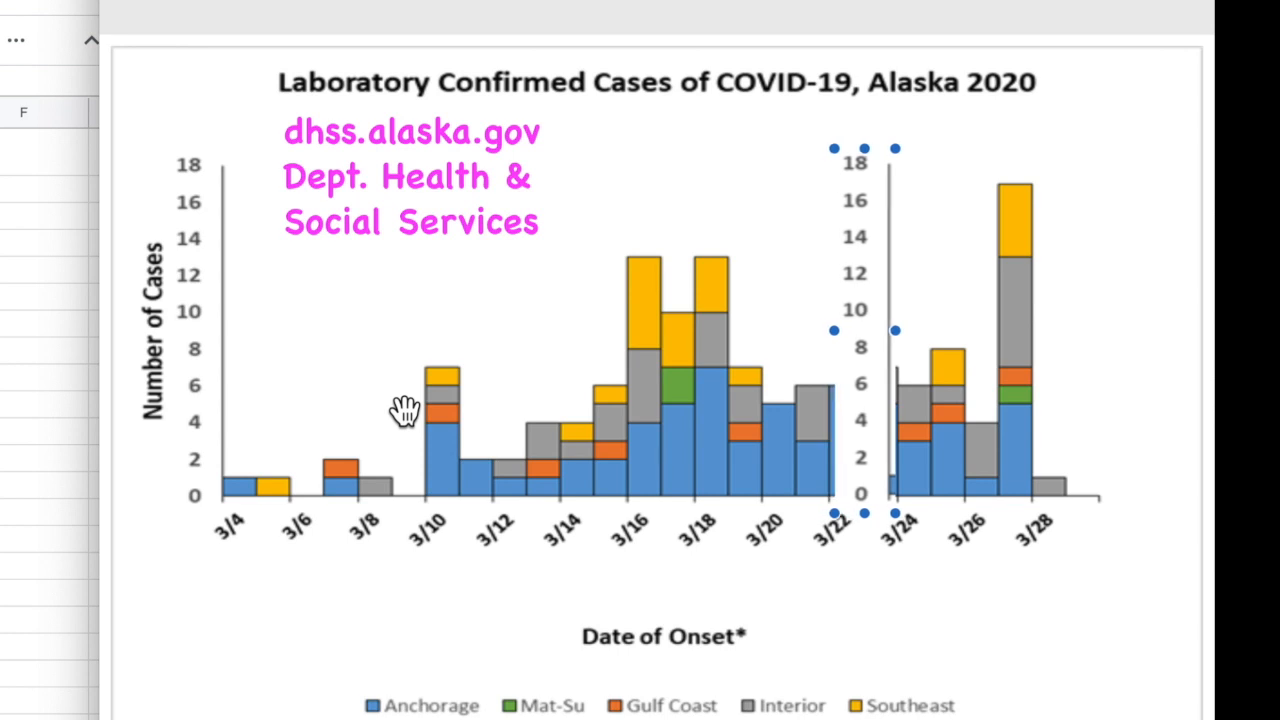
pyautogui.press('Right')
pyautogui.press('Right')
pyautogui.press('Right')
pyautogui.press('Right')
pyautogui.press('Right')
pyautogui.press('Right')
pyautogui.press('Right')
pyautogui.press('Right')
pyautogui.press('Right')
pyautogui.press('Right')
pyautogui.press('Right')
pyautogui.press('Right')
pyautogui.press('Right')
pyautogui.press('Right')
pyautogui.press('Right')
pyautogui.press('Right')
pyautogui.press('Right')
pyautogui.press('Right')
pyautogui.press('Right')
pyautogui.press('Right')
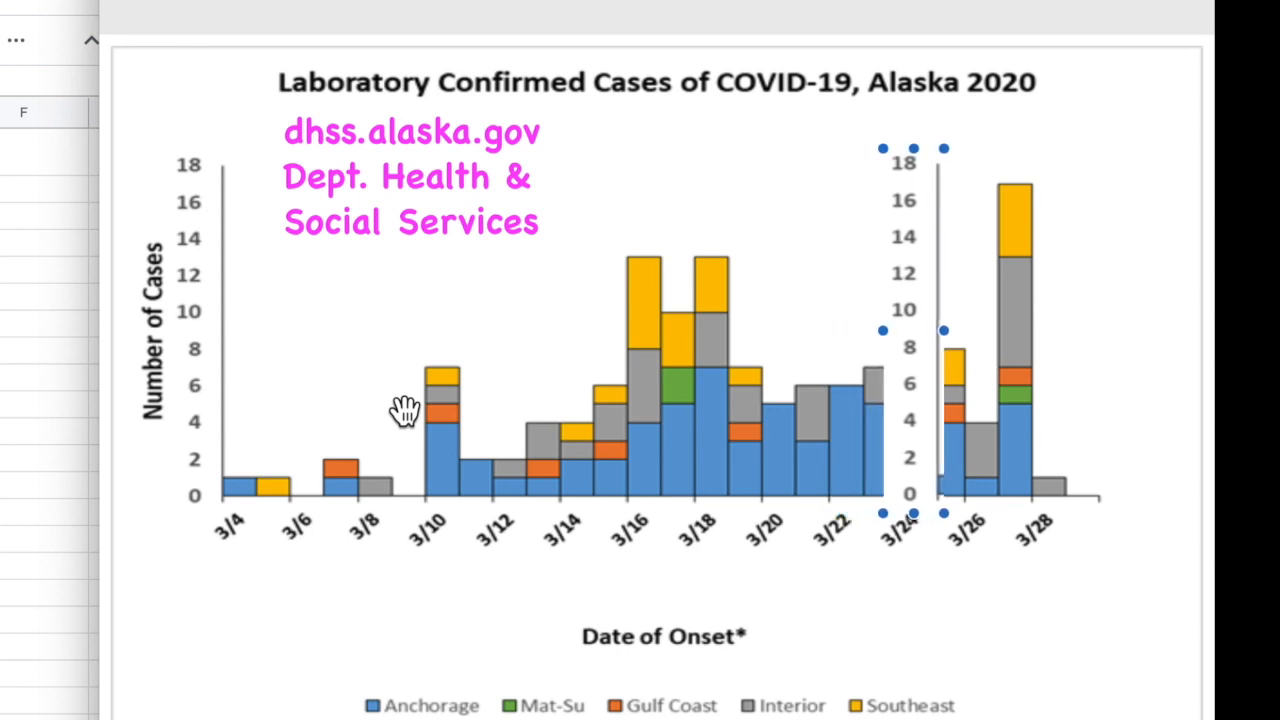
pyautogui.press('Right')
pyautogui.press('Right')
pyautogui.press('Right')
pyautogui.press('Right')
pyautogui.press('Right')
pyautogui.press('Right')
pyautogui.press('Right')
pyautogui.press('Right')
pyautogui.press('Right')
pyautogui.press('Right')
pyautogui.press('Right')
pyautogui.press('Right')
pyautogui.press('Right')
pyautogui.press('Right')
pyautogui.press('Right')
pyautogui.press('Right')
pyautogui.press('Right')
pyautogui.press('Right')
pyautogui.press('Right')
pyautogui.press('Right')
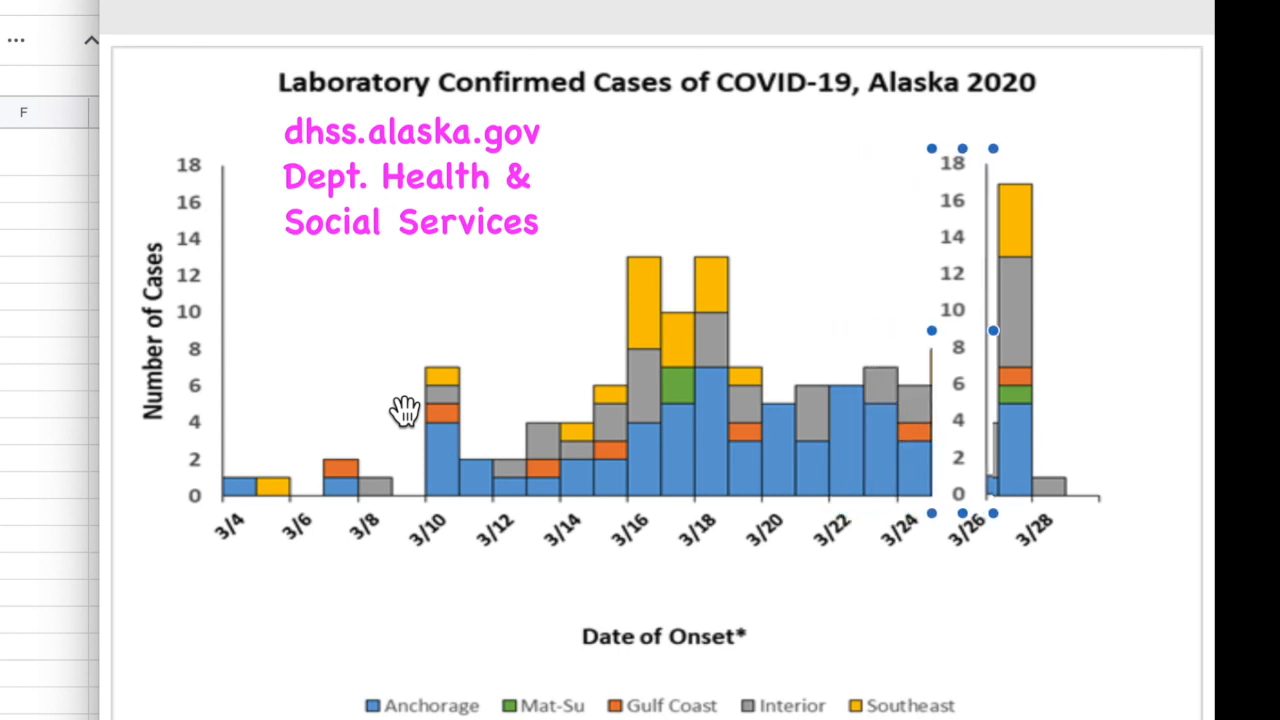
pyautogui.press('Right')
pyautogui.press('Right')
pyautogui.press('Right')
pyautogui.press('Right')
pyautogui.press('Right')
pyautogui.press('Right')
pyautogui.press('Right')
pyautogui.press('Right')
pyautogui.press('Right')
pyautogui.press('Right')
pyautogui.press('Right')
pyautogui.press('Right')
pyautogui.press('Right')
pyautogui.press('Right')
pyautogui.press('Right')
pyautogui.press('Right')
pyautogui.press('Right')
pyautogui.press('Right')
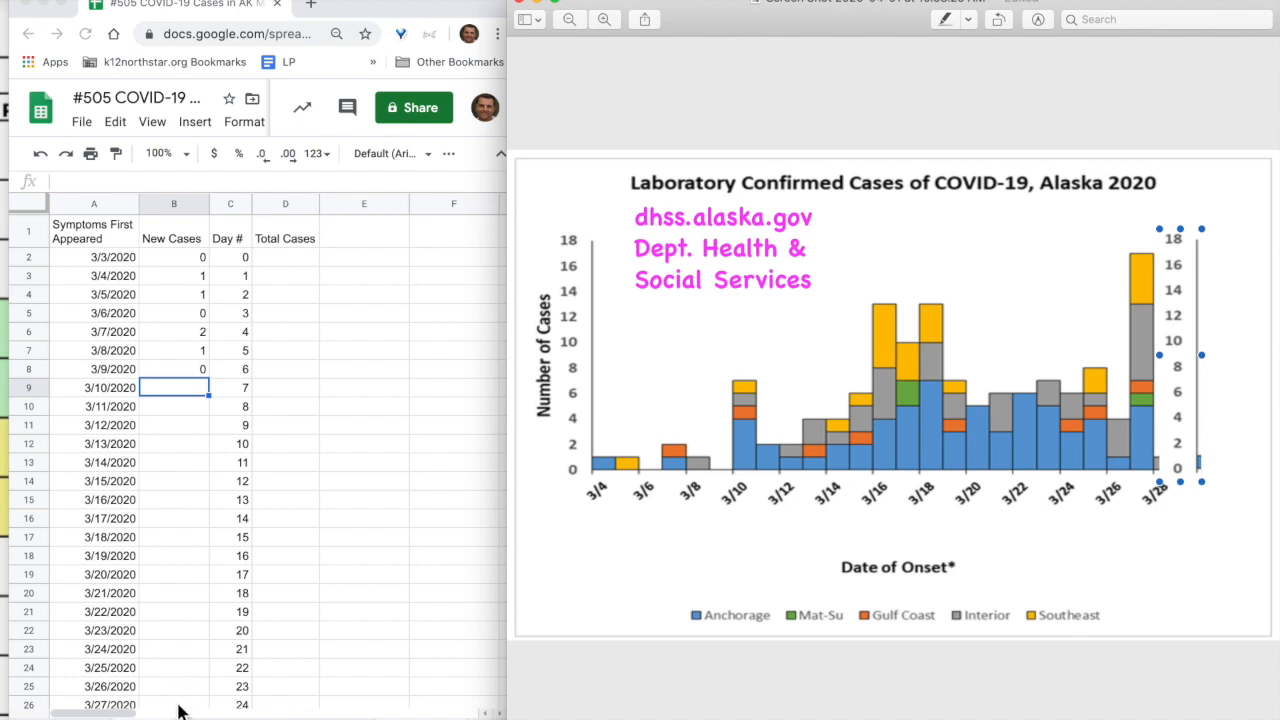
# Enter 7 new cases for 3/10 in B9 and select the Day # column
pyautogui.click(174, 385)
pyautogui.write('7')
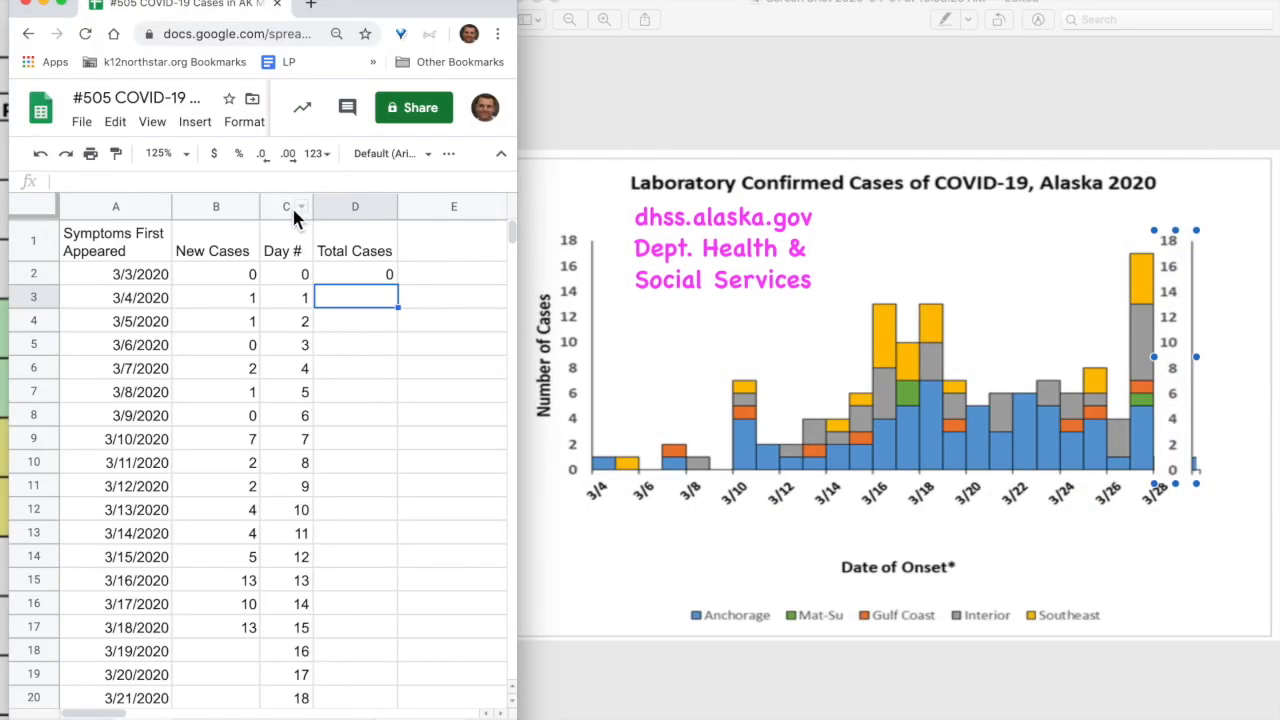
pyautogui.click(286, 208)
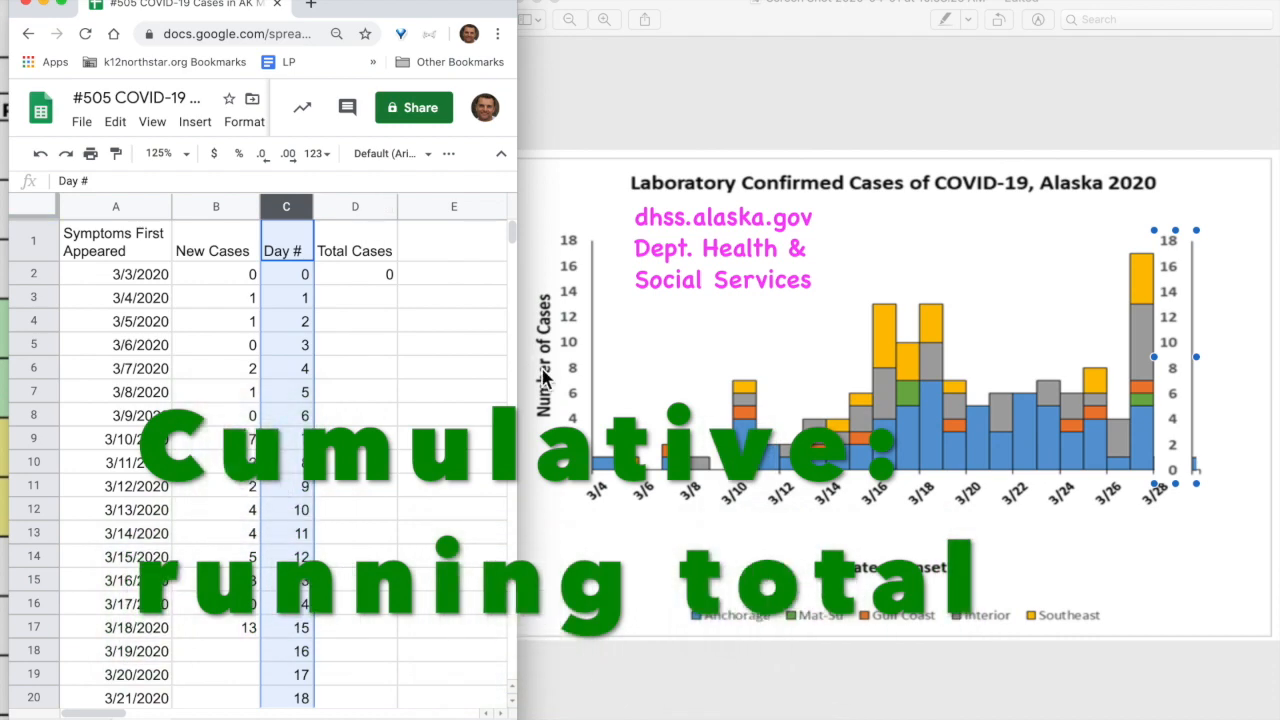
pyautogui.click(366, 300)
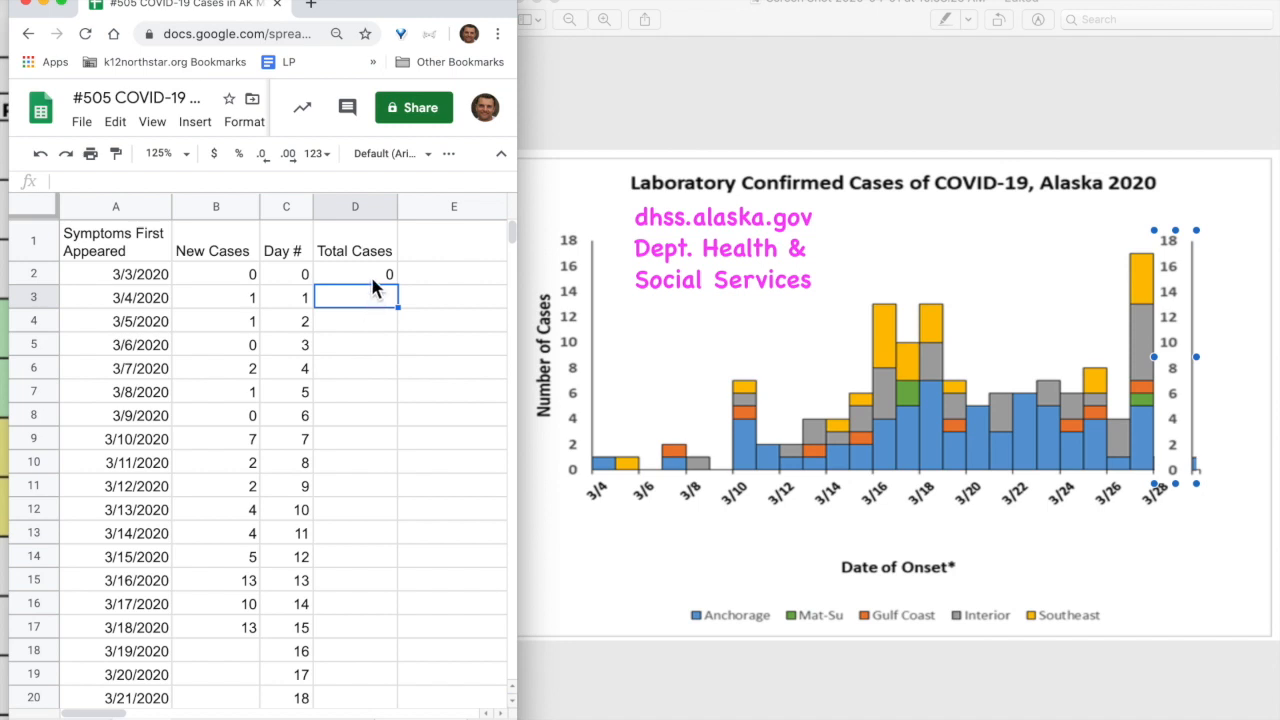
pyautogui.click(372, 279)
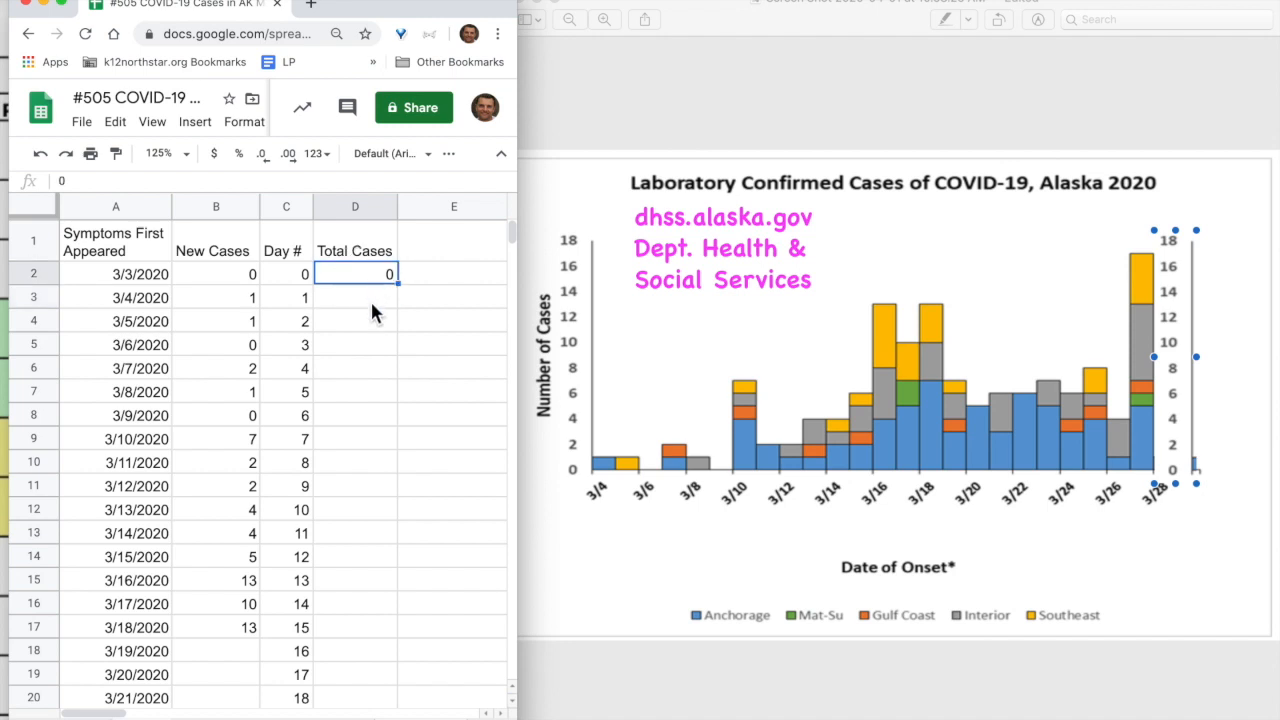
pyautogui.click(372, 306)
pyautogui.write('1')
pyautogui.press('Return')
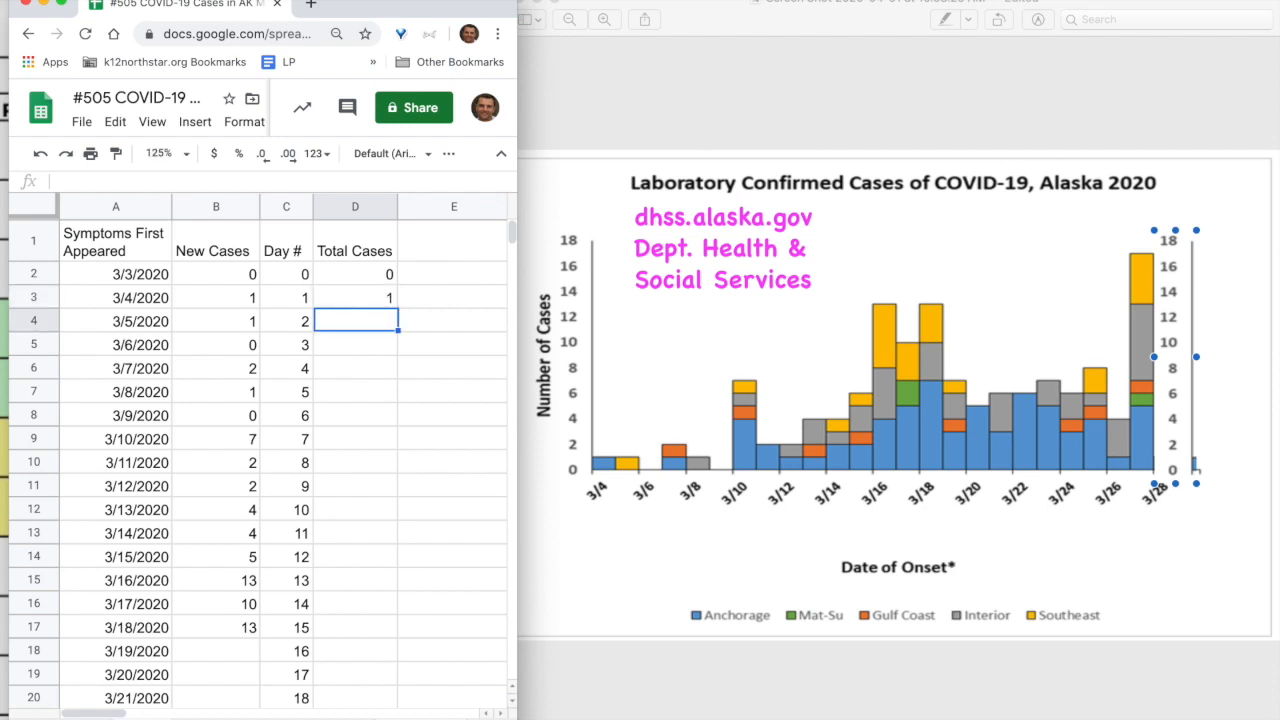
pyautogui.write('2')
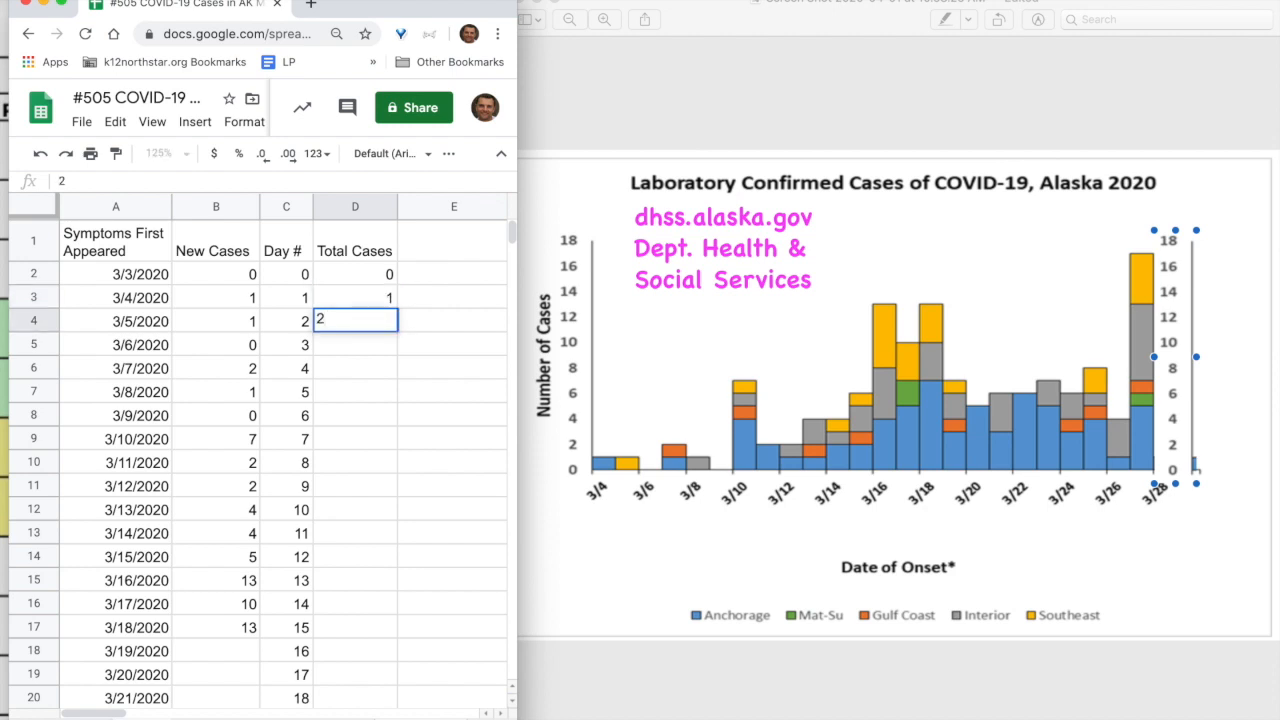
pyautogui.press('Return')
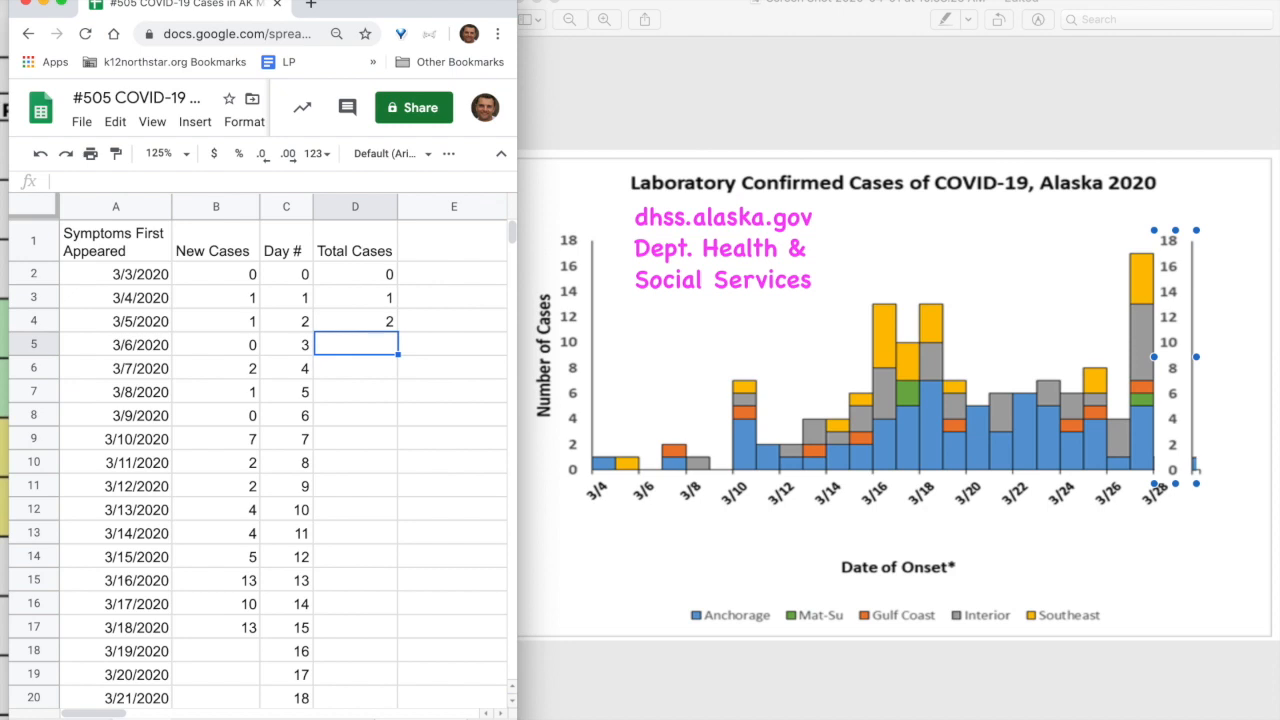
pyautogui.write('2')
pyautogui.press('Return')
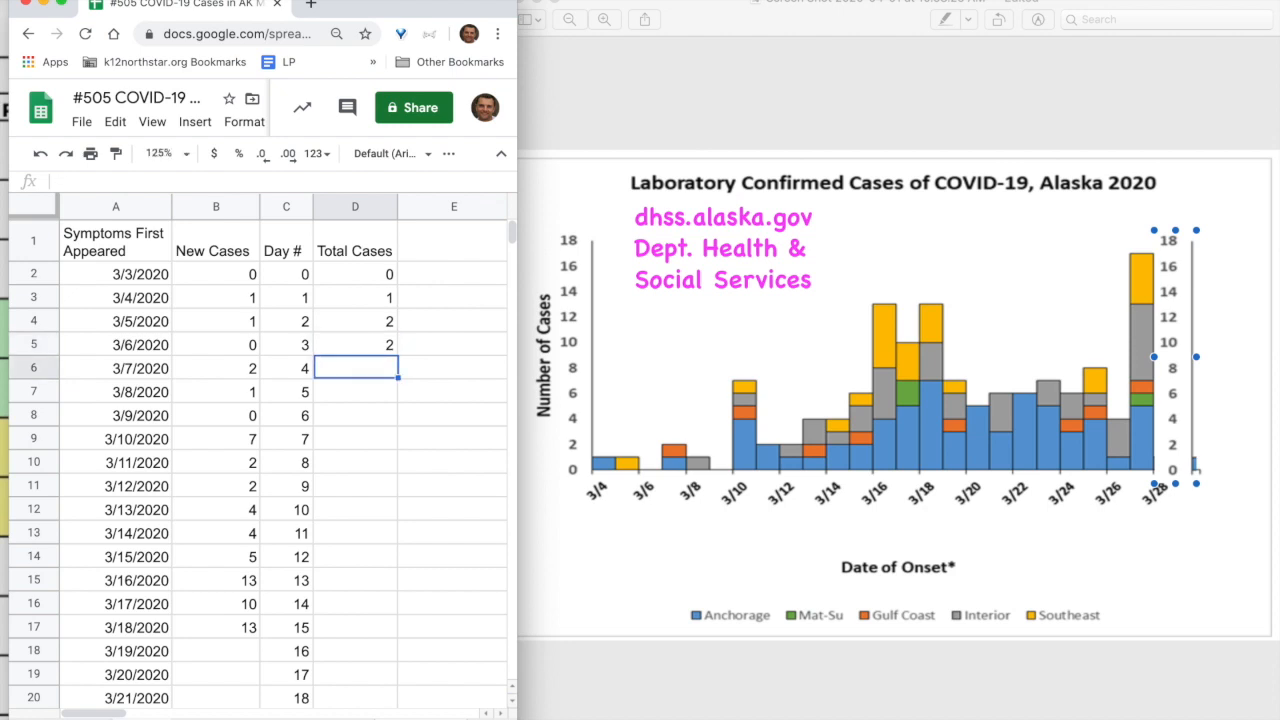
pyautogui.write('4')
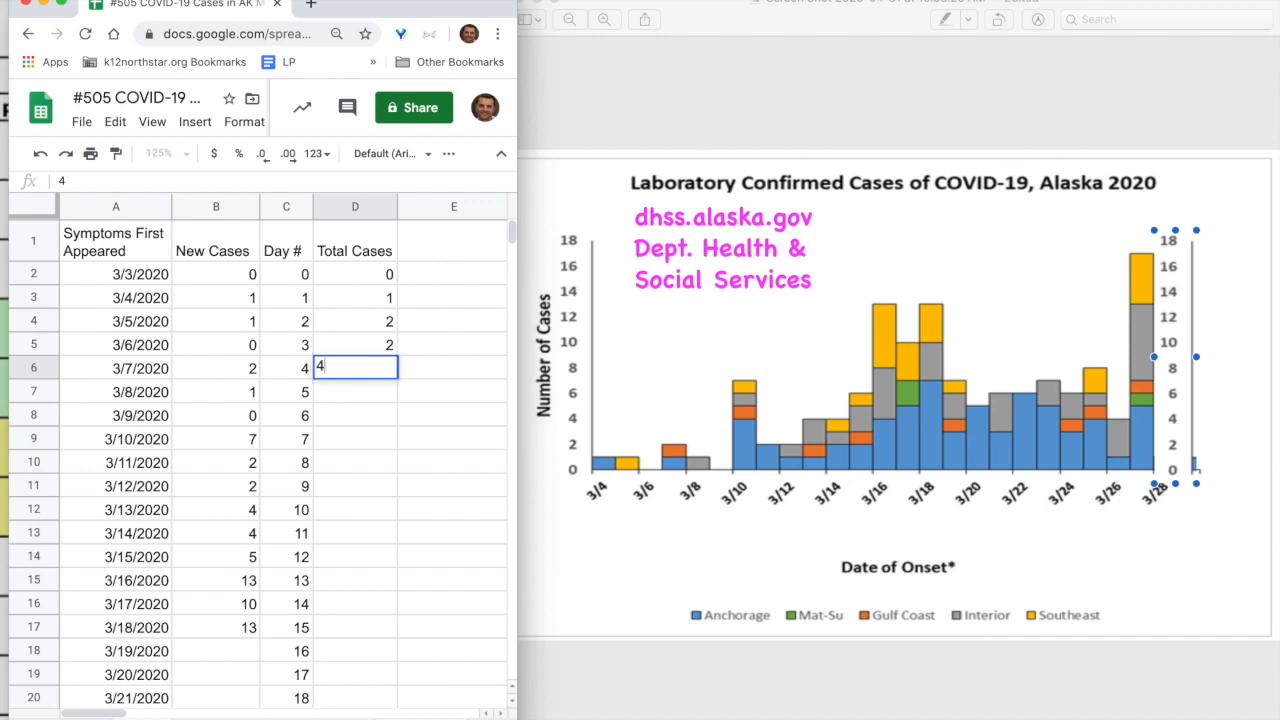
pyautogui.press('Return')
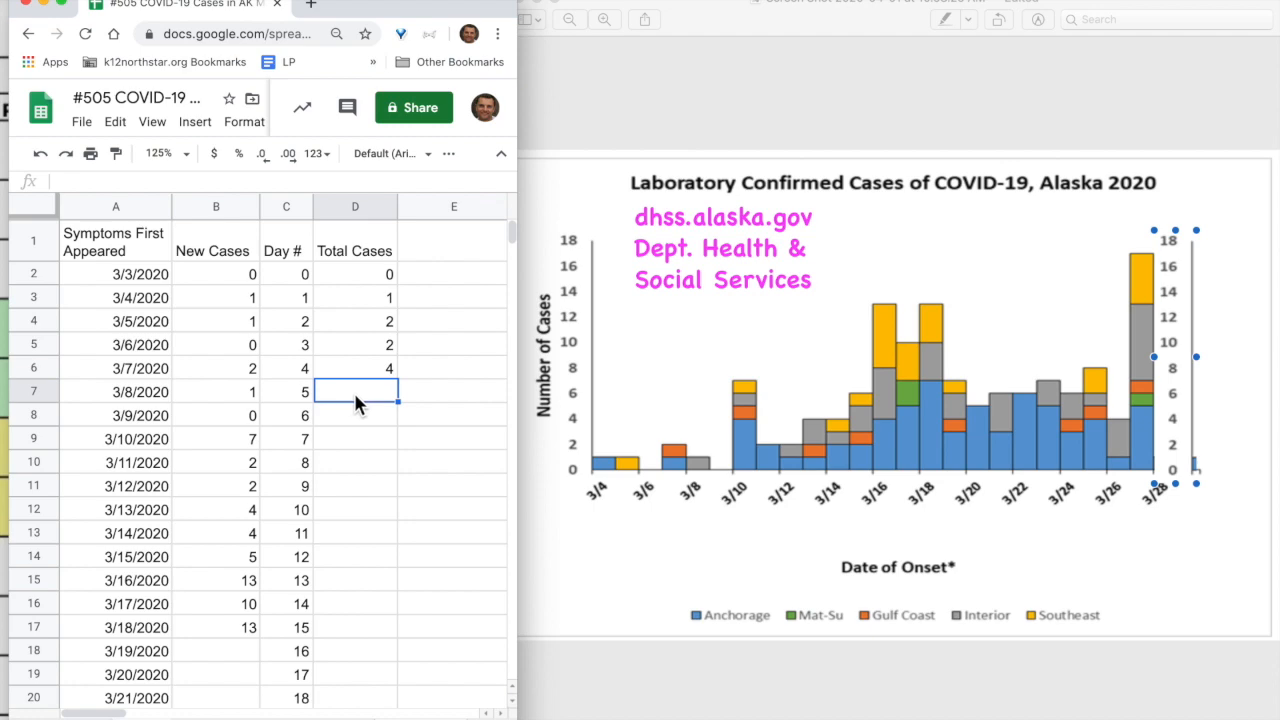
pyautogui.write('5')
pyautogui.press('Return')
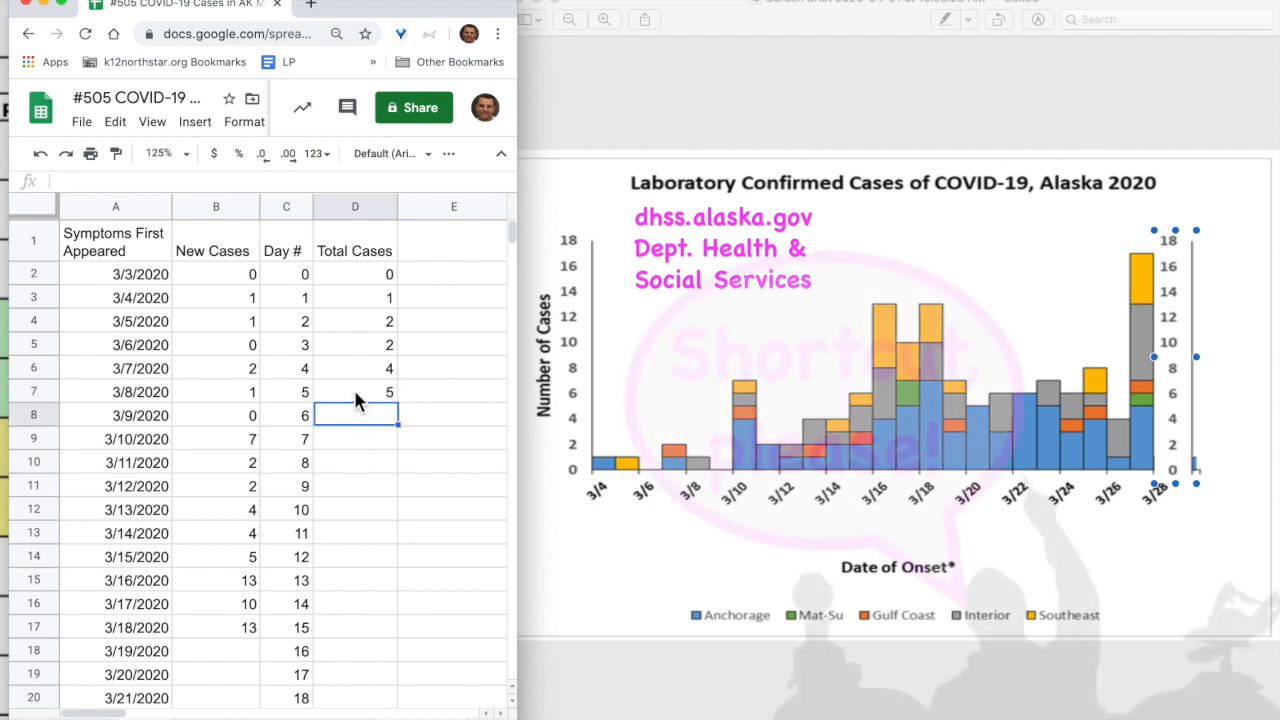
pyautogui.moveTo(351, 272); pyautogui.dragTo(366, 400)
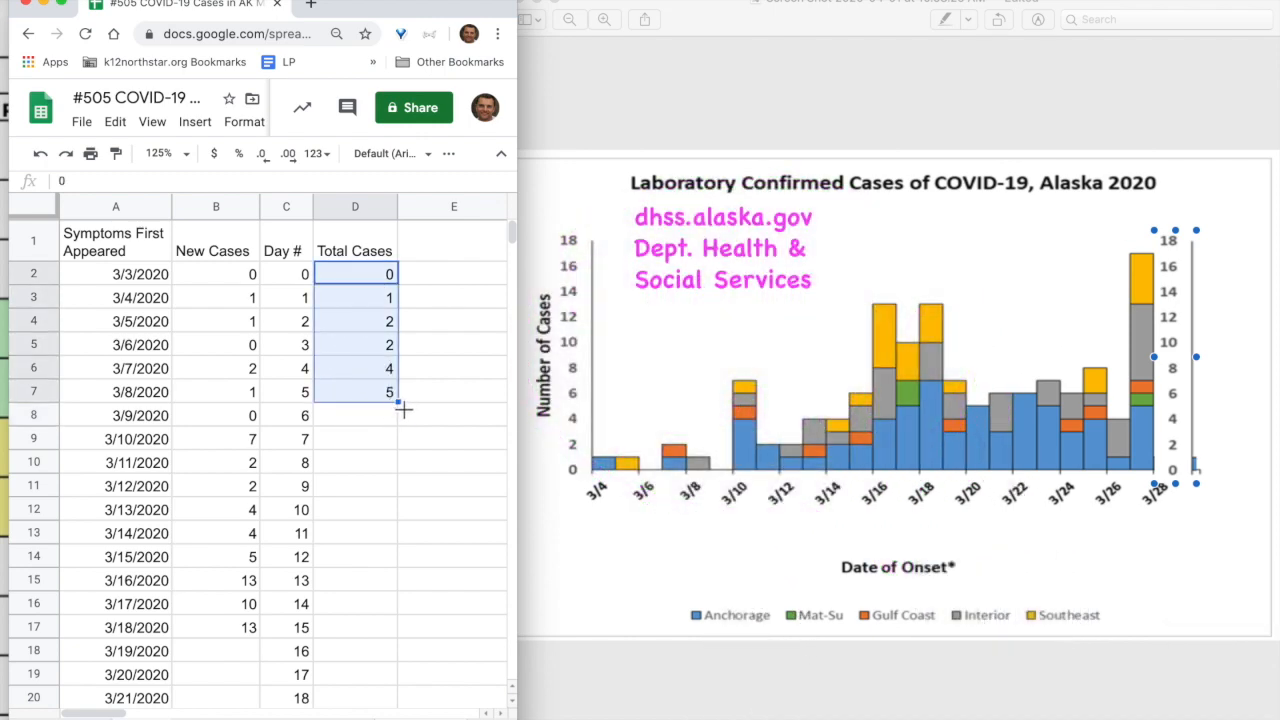
pyautogui.click(400, 405)
pyautogui.moveTo(400, 405); pyautogui.dragTo(397, 680)
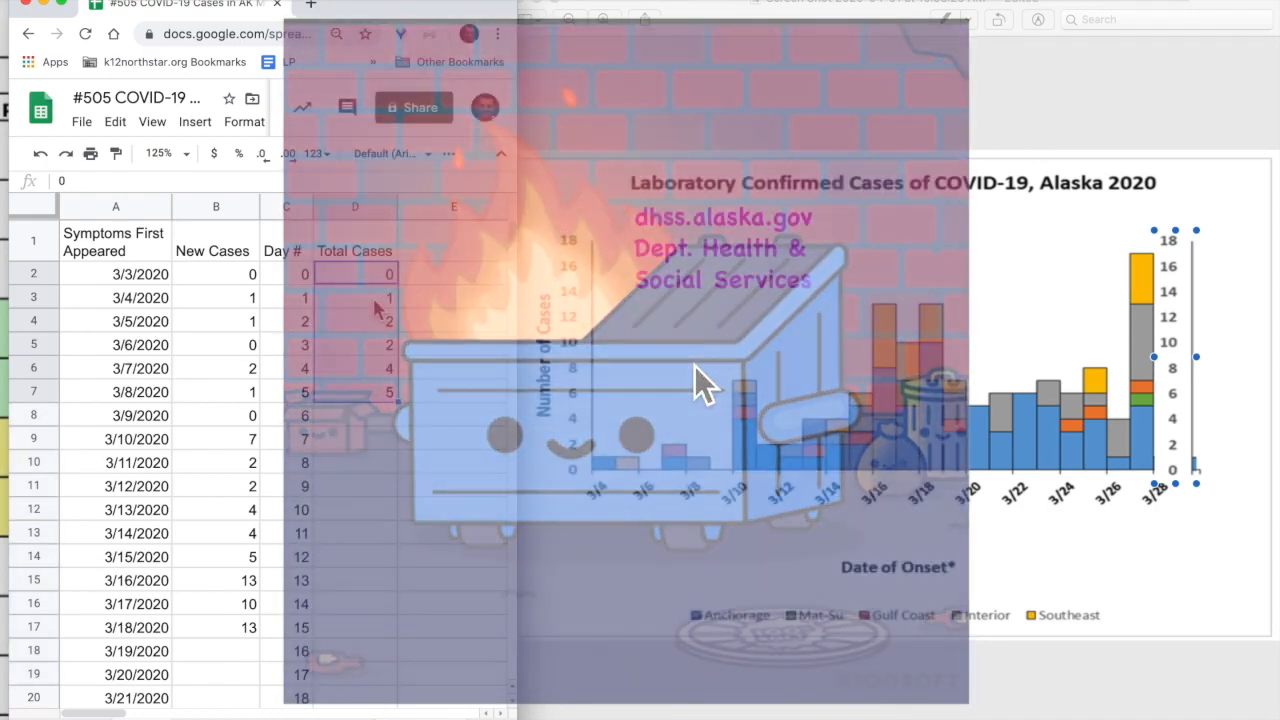
pyautogui.moveTo(355, 297); pyautogui.dragTo(378, 398)
pyautogui.press('Delete')
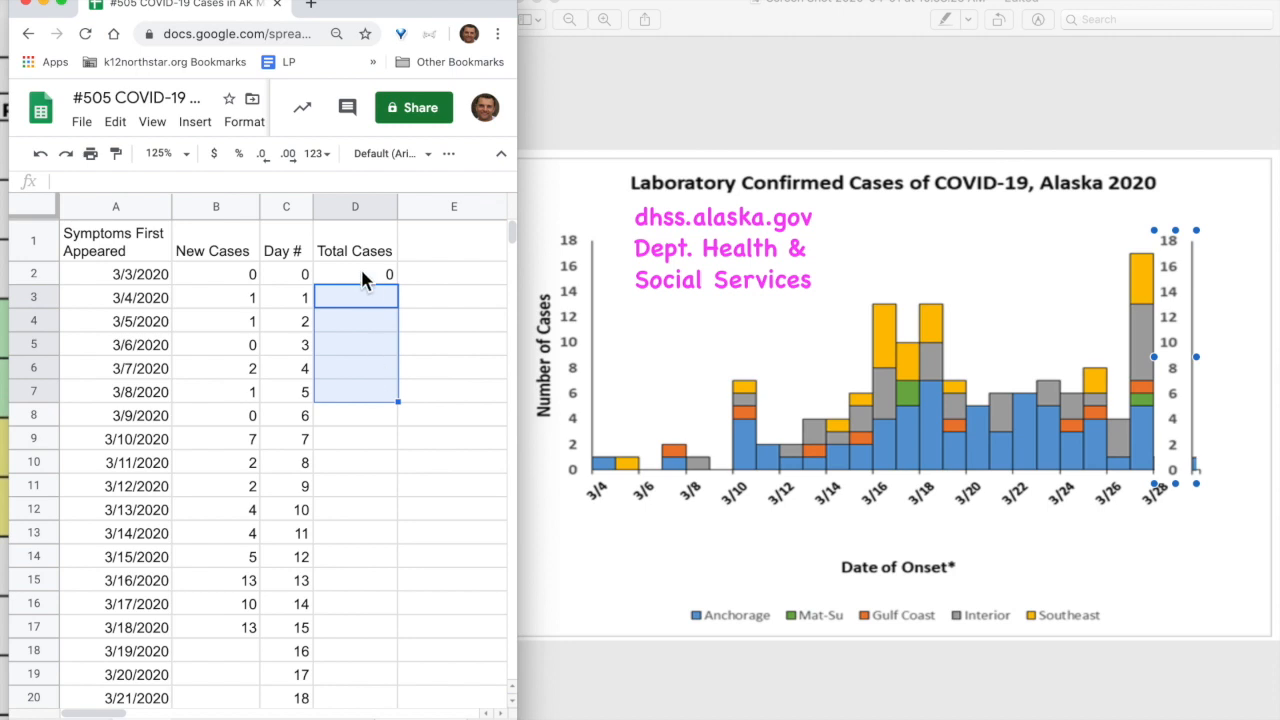
# Enter =sum(B2:B3) in D3 so day 1's Total Cases shows 1
pyautogui.click(362, 300)
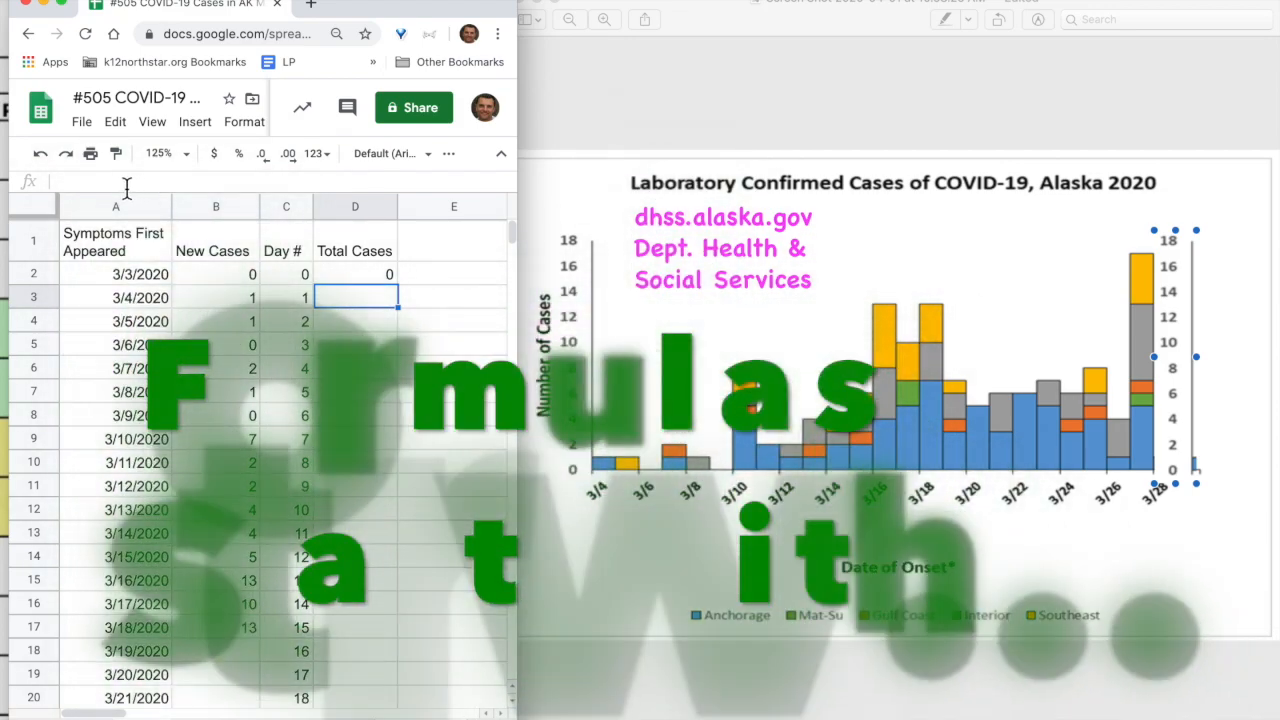
pyautogui.click(127, 186)
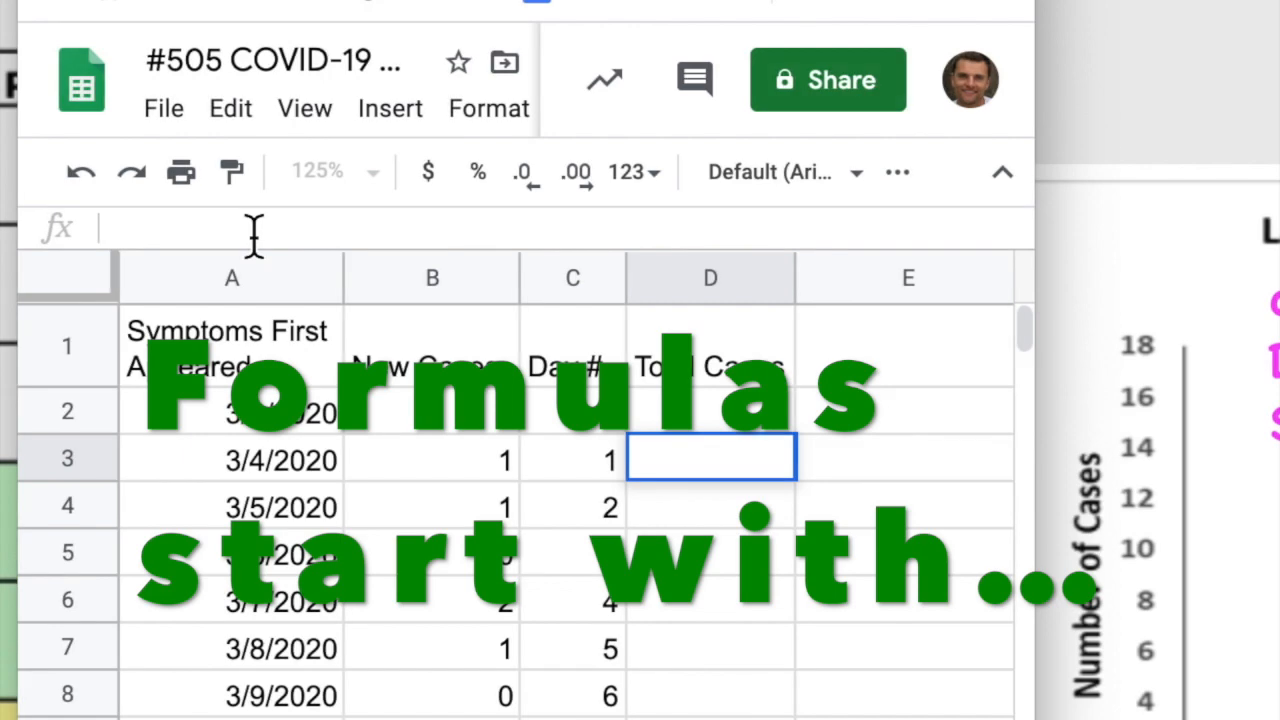
pyautogui.write('=')
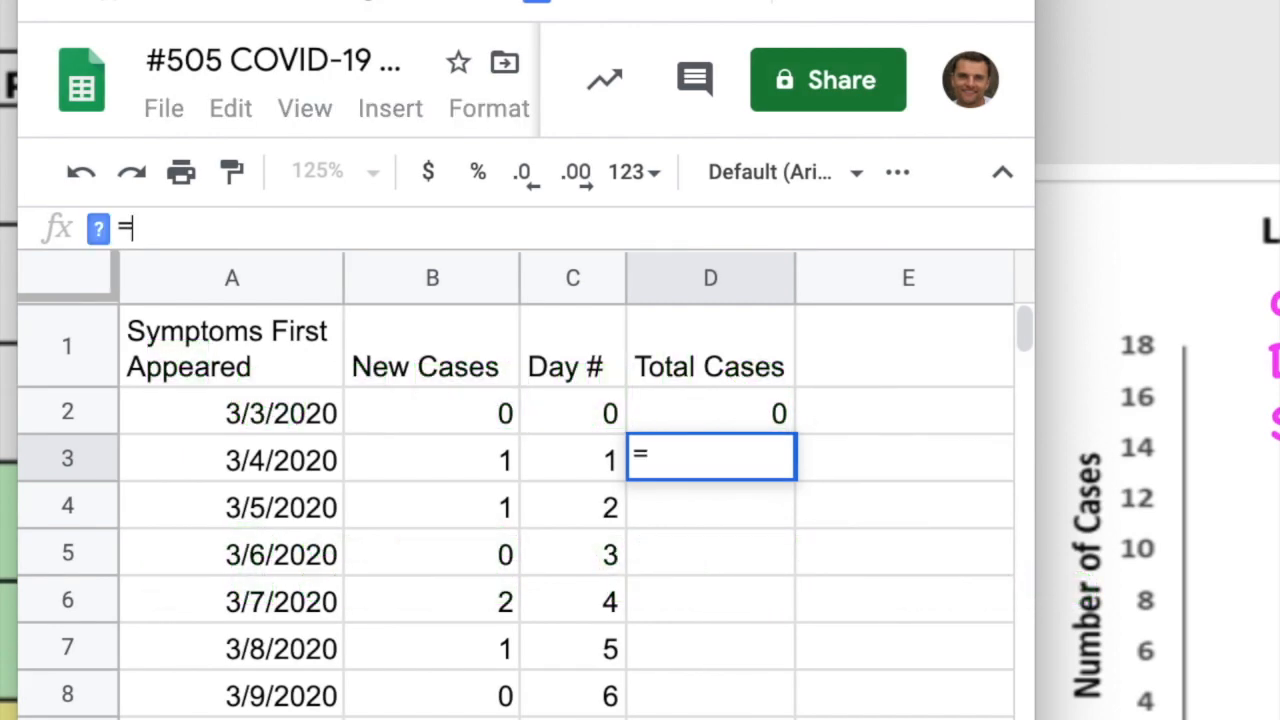
pyautogui.write('sum')
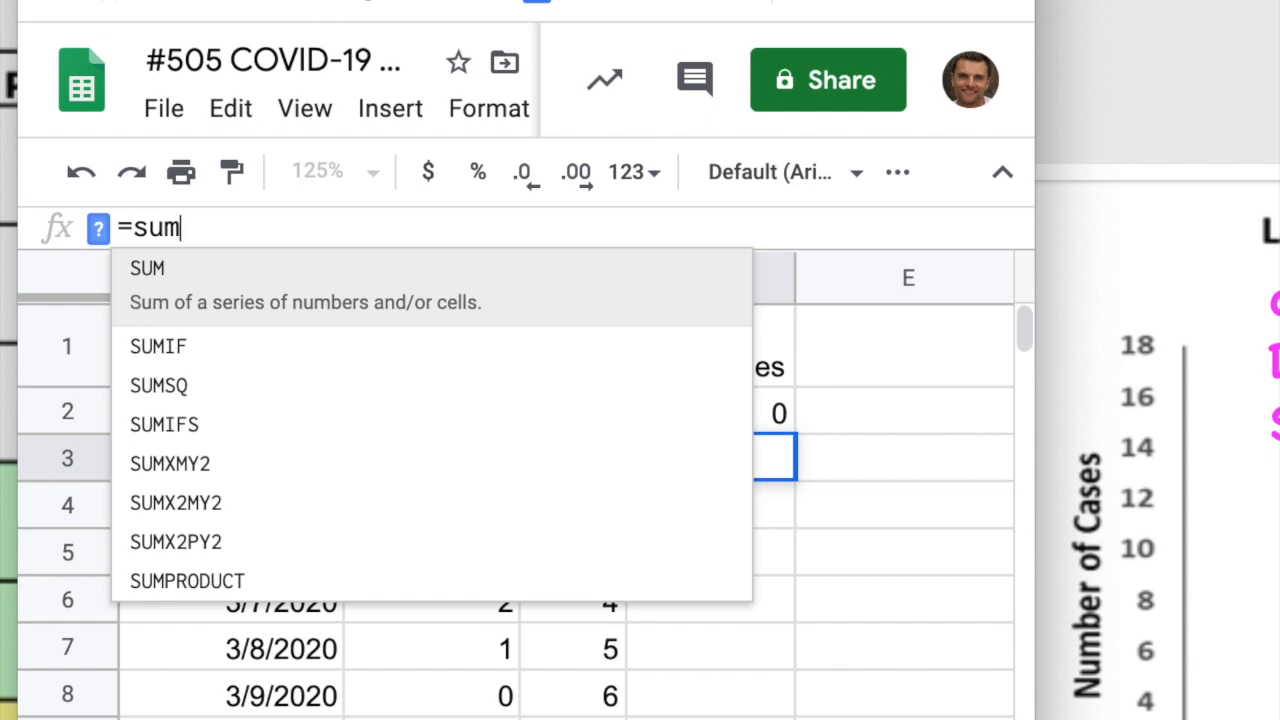
pyautogui.write('(')
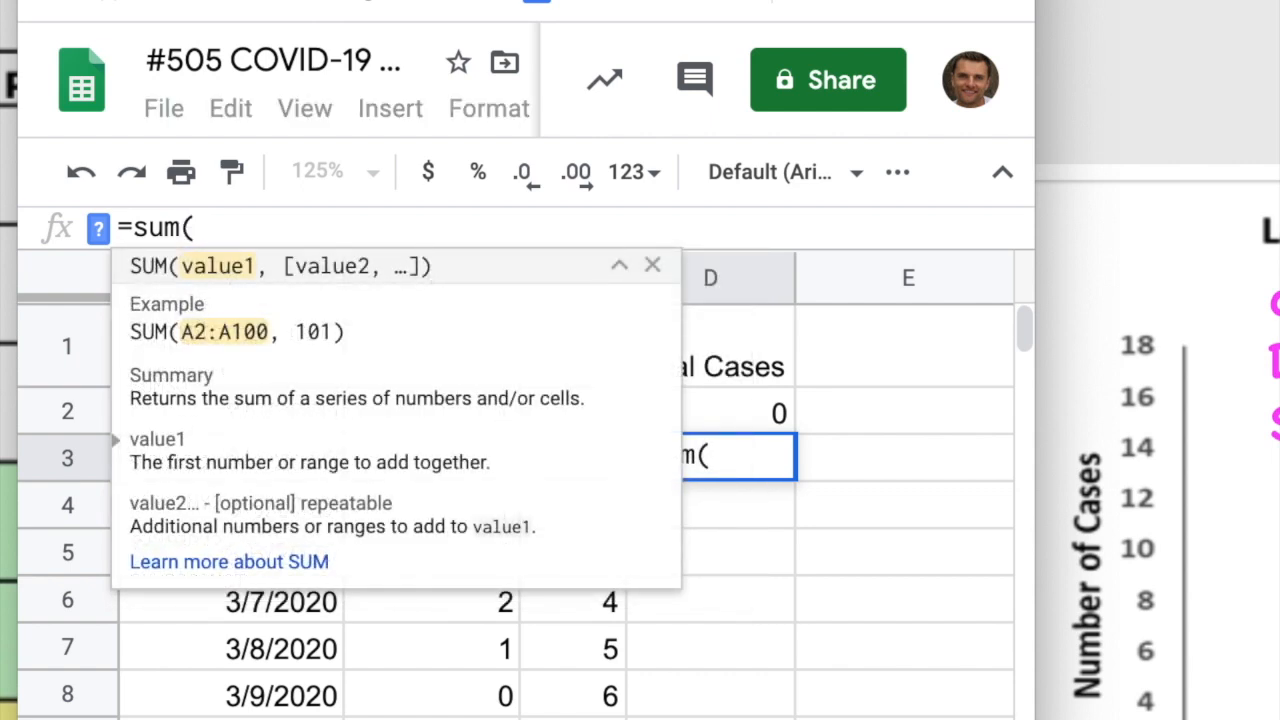
pyautogui.write('B')
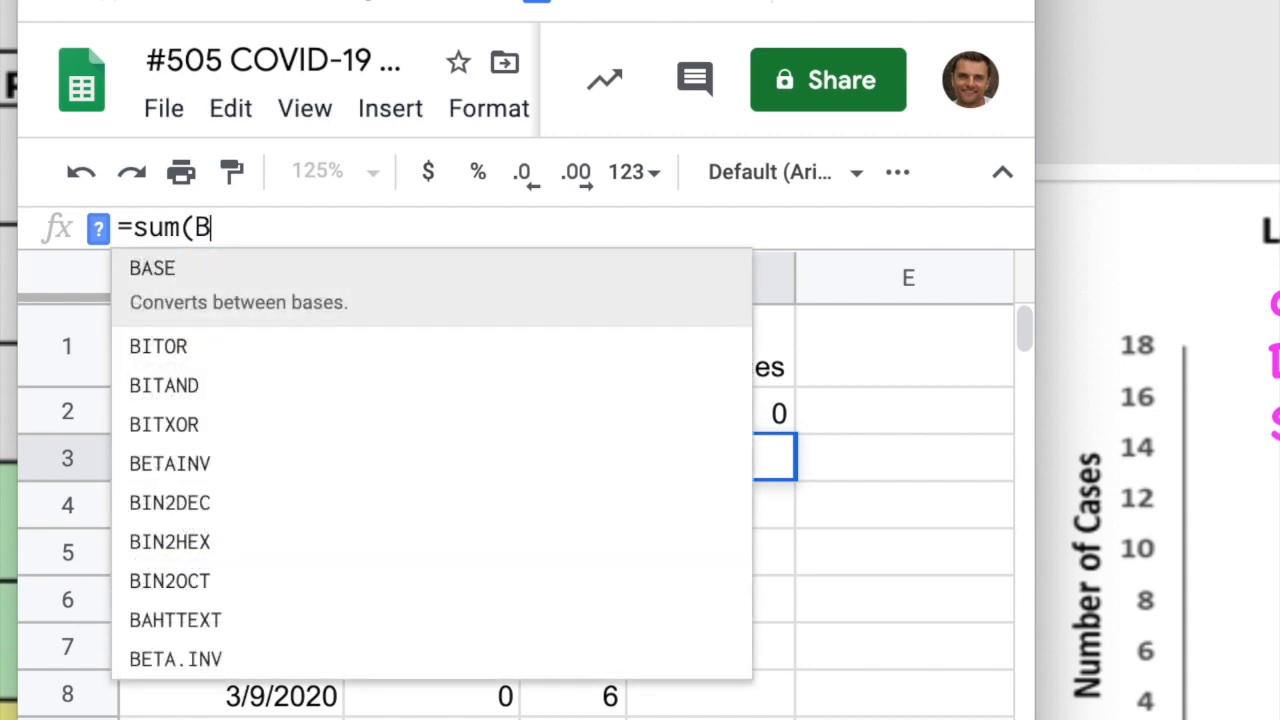
pyautogui.write('2:')
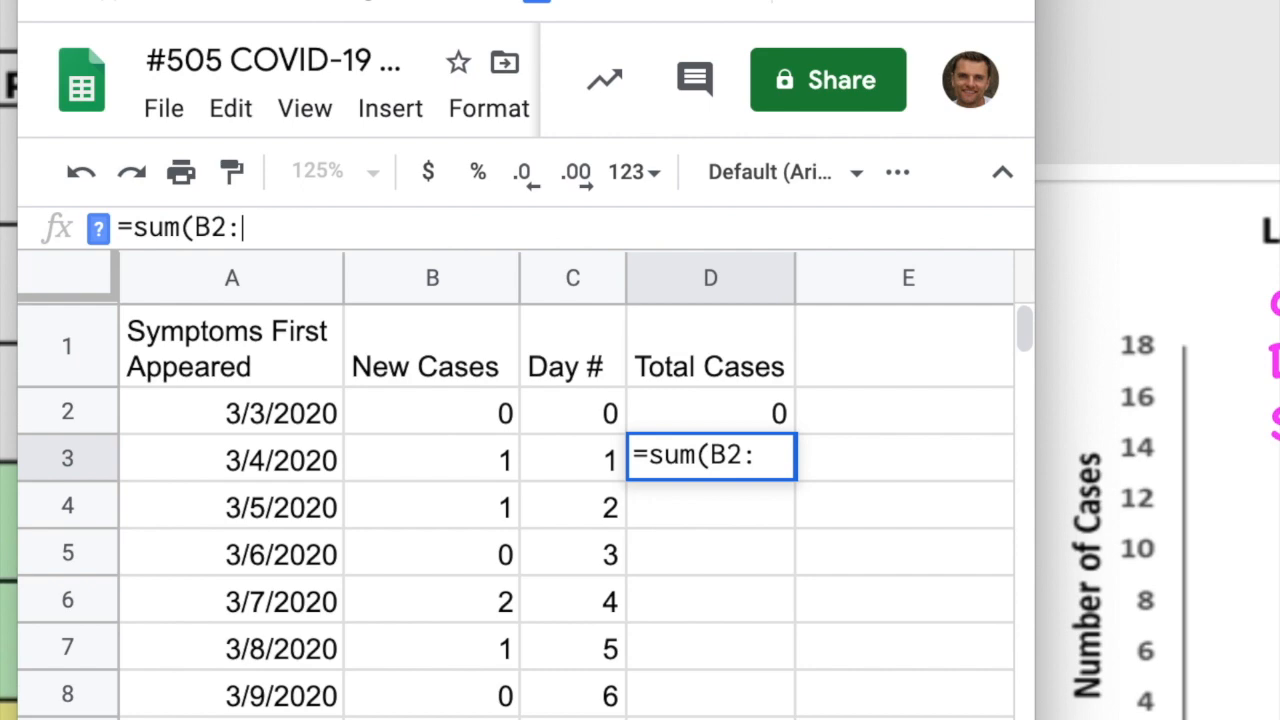
pyautogui.write('B3')
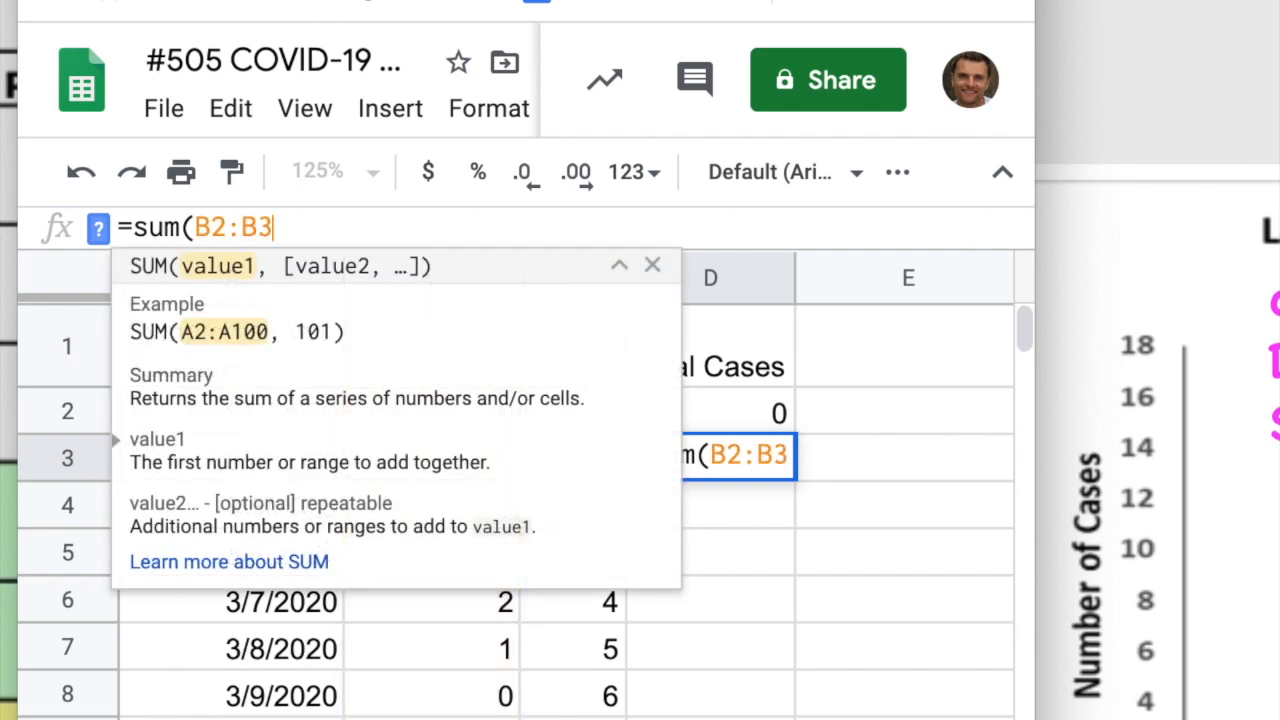
pyautogui.write(')')
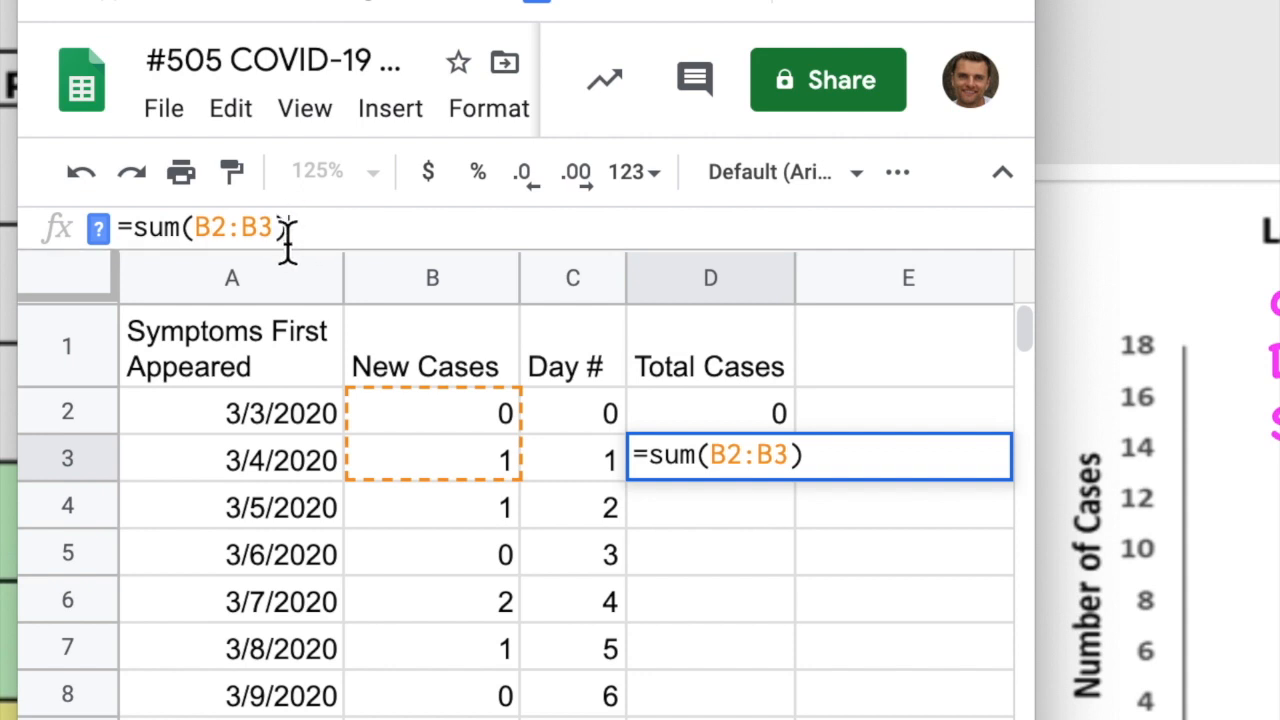
pyautogui.press('Return')
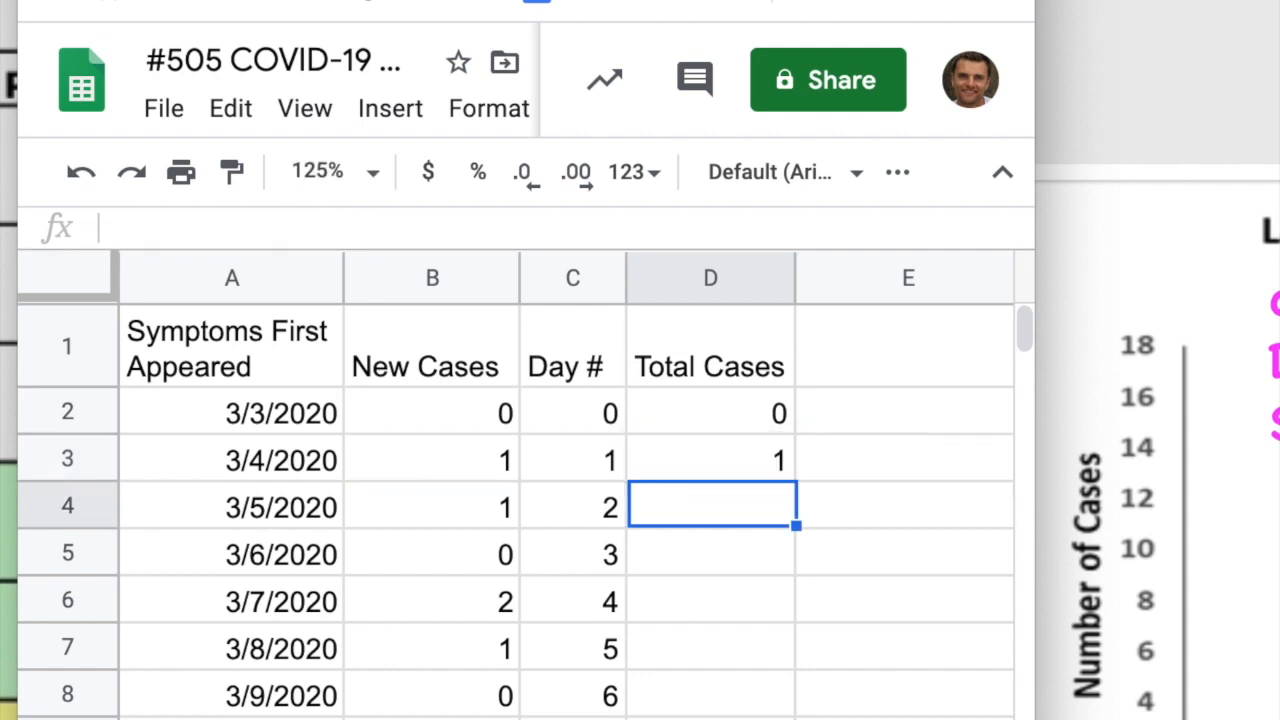
pyautogui.click(684, 456)
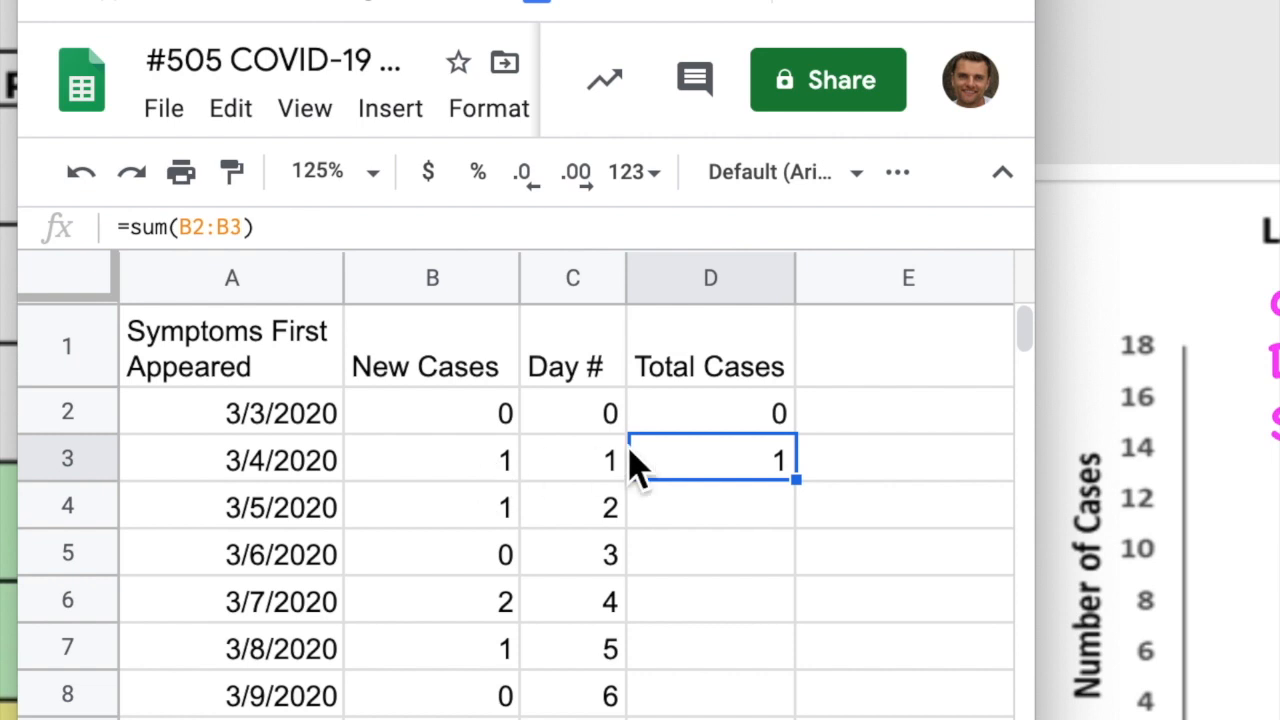
pyautogui.moveTo(797, 482); pyautogui.dragTo(803, 718)
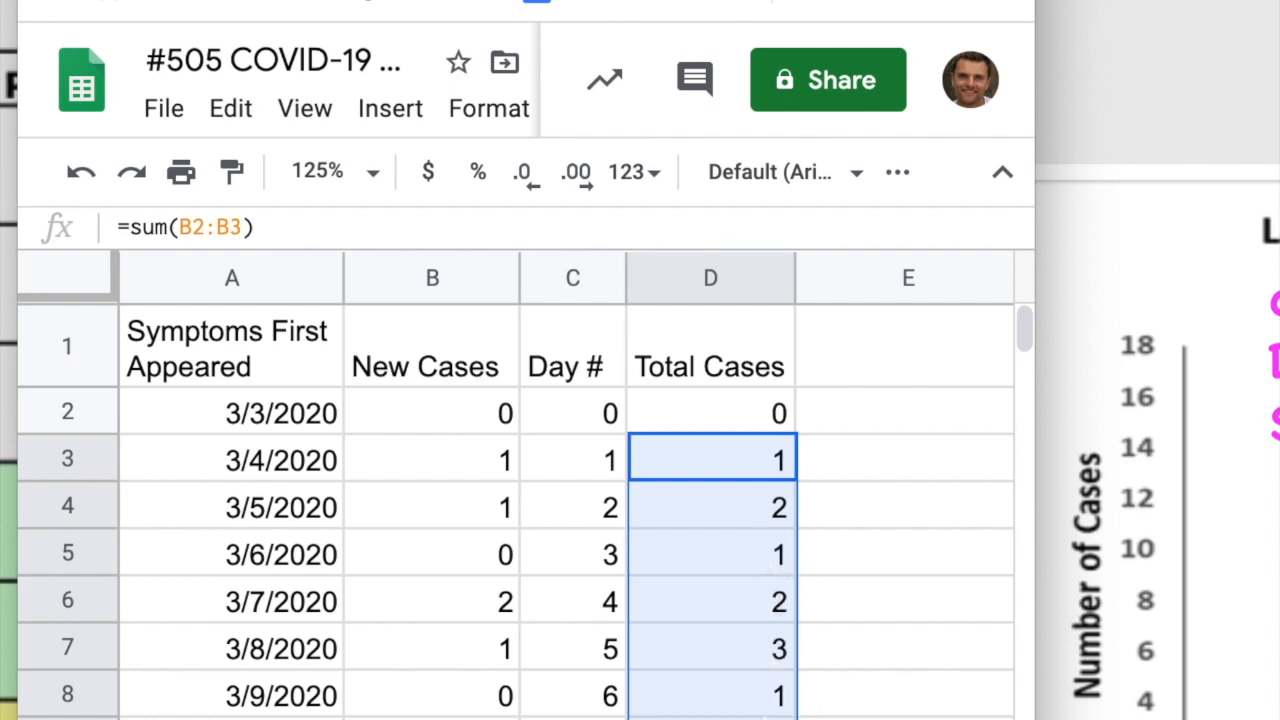
pyautogui.press('super+z')
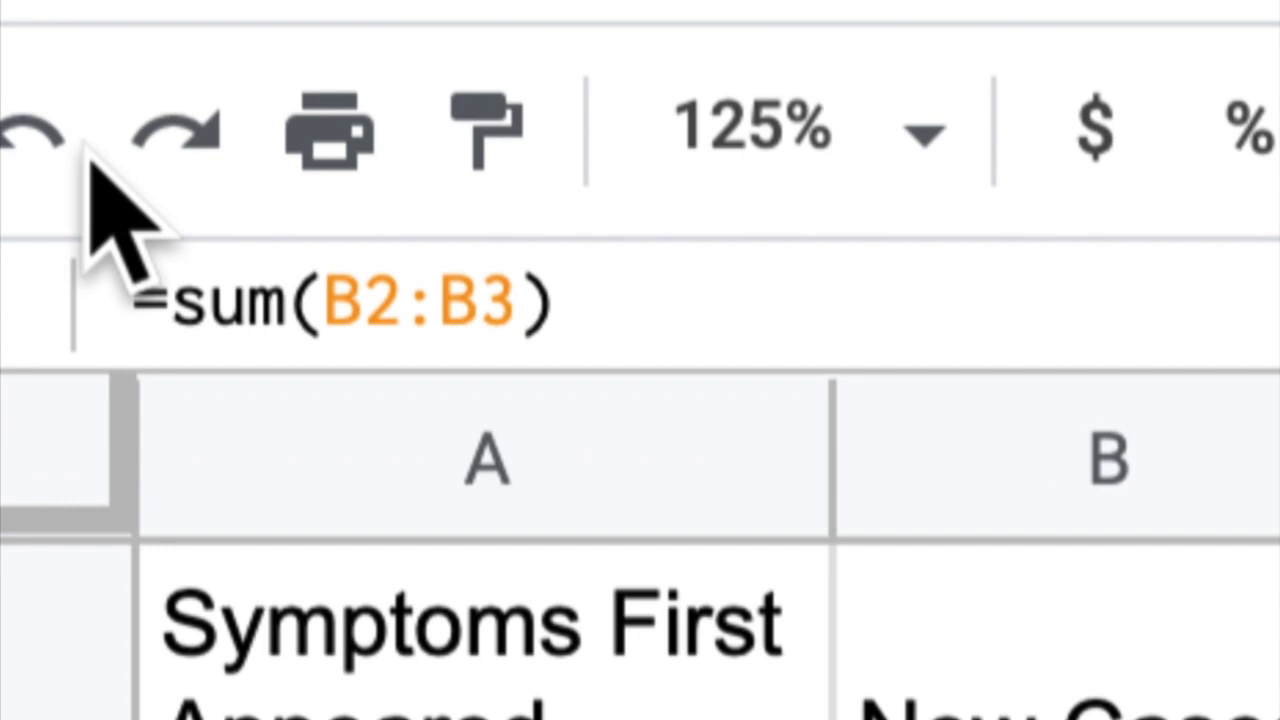
# Add dollar signs to D3's formula, making it =sum($B$2:B3)
pyautogui.click(335, 300)
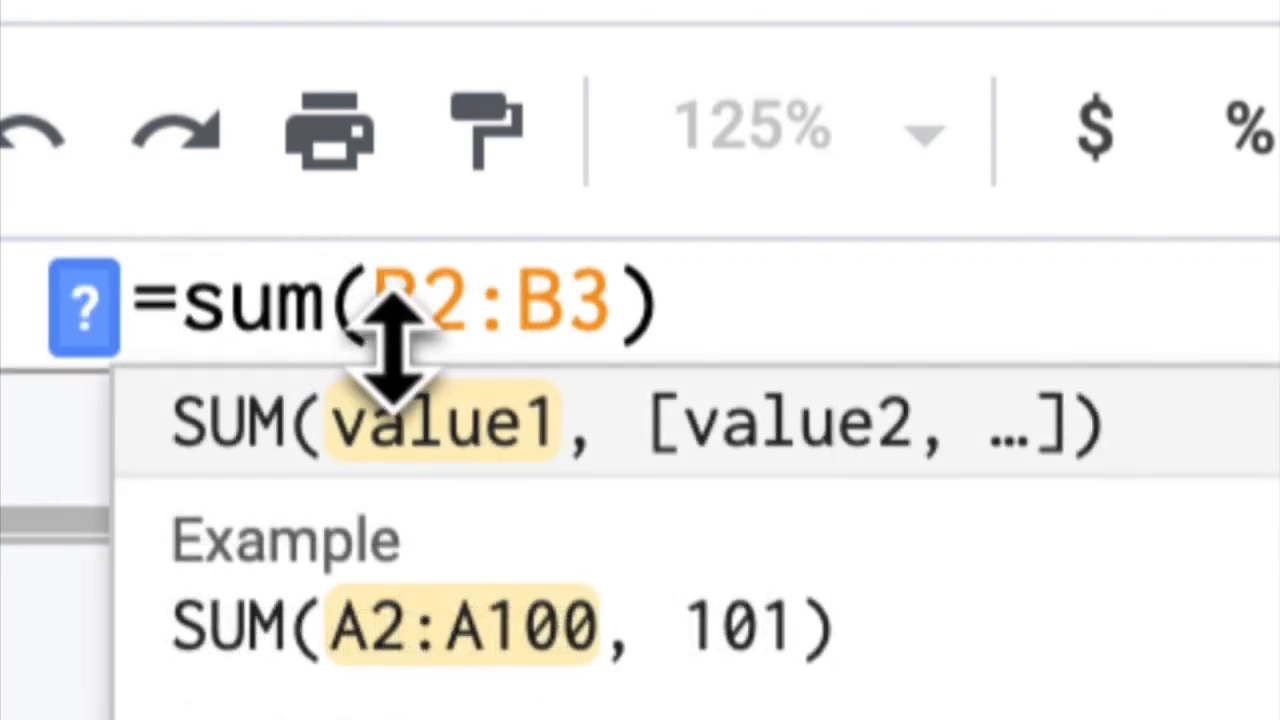
pyautogui.write('$')
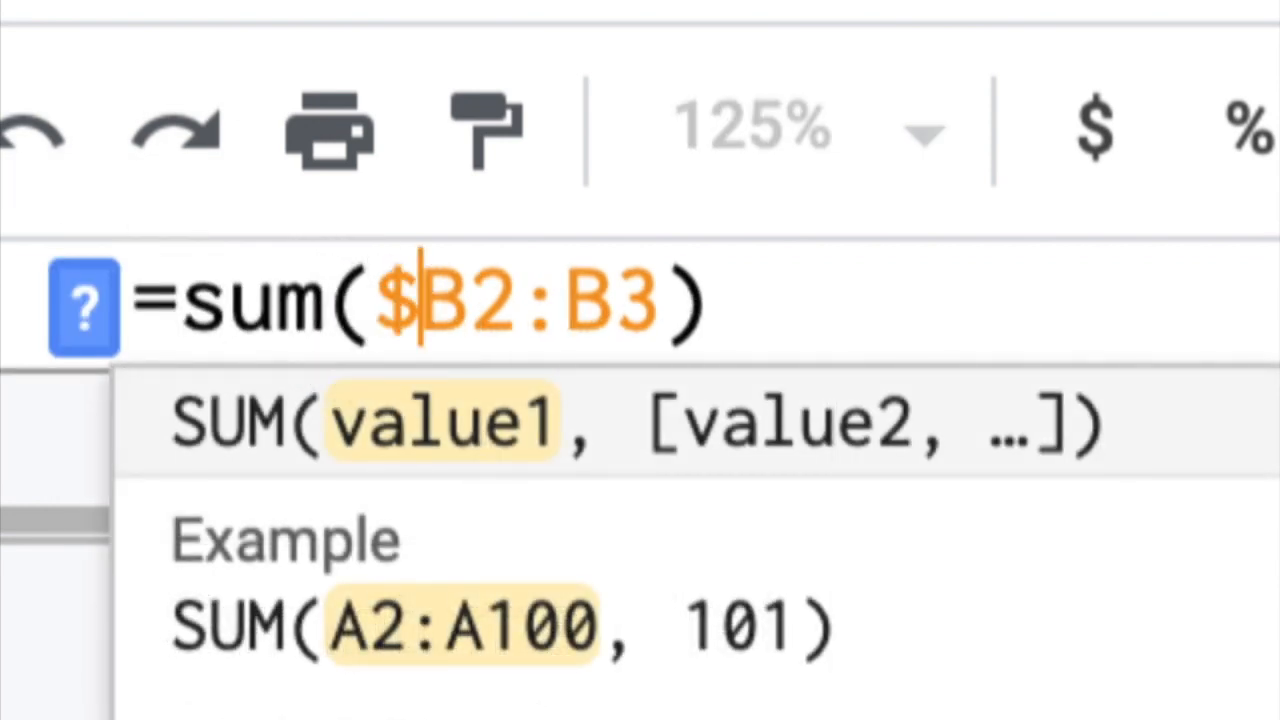
pyautogui.click(472, 305)
pyautogui.write('$')
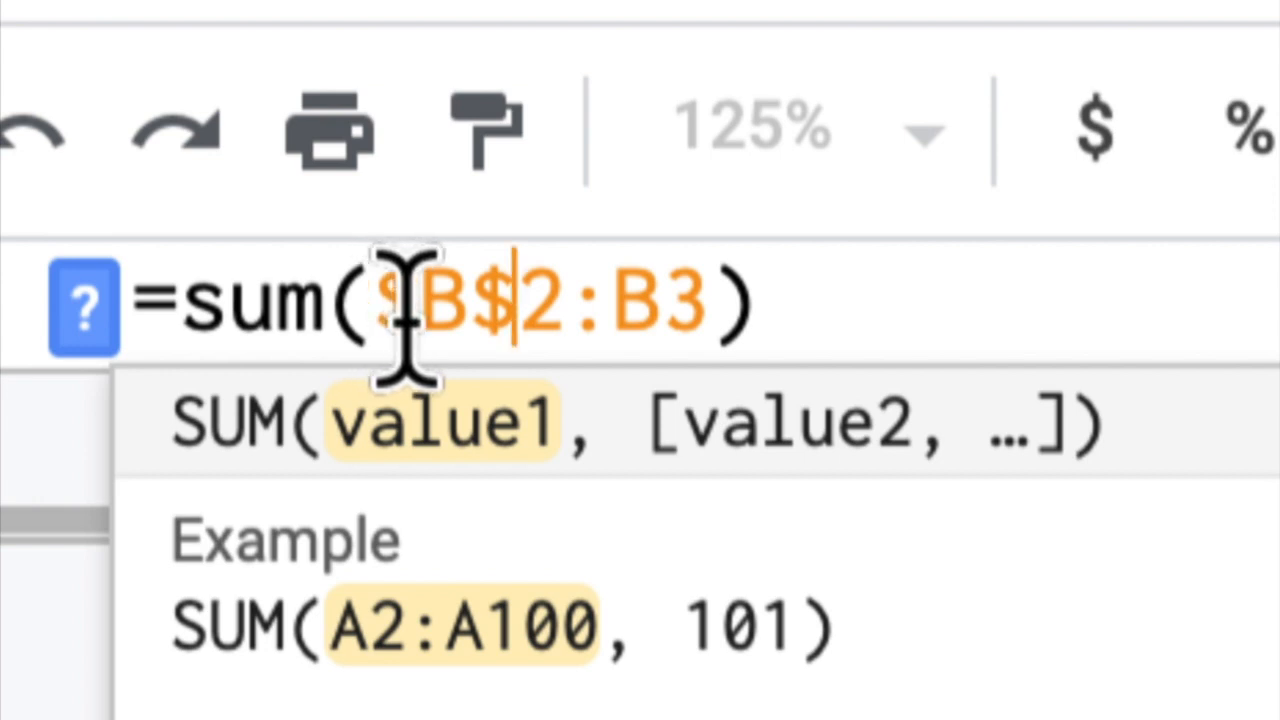
pyautogui.press('Return')
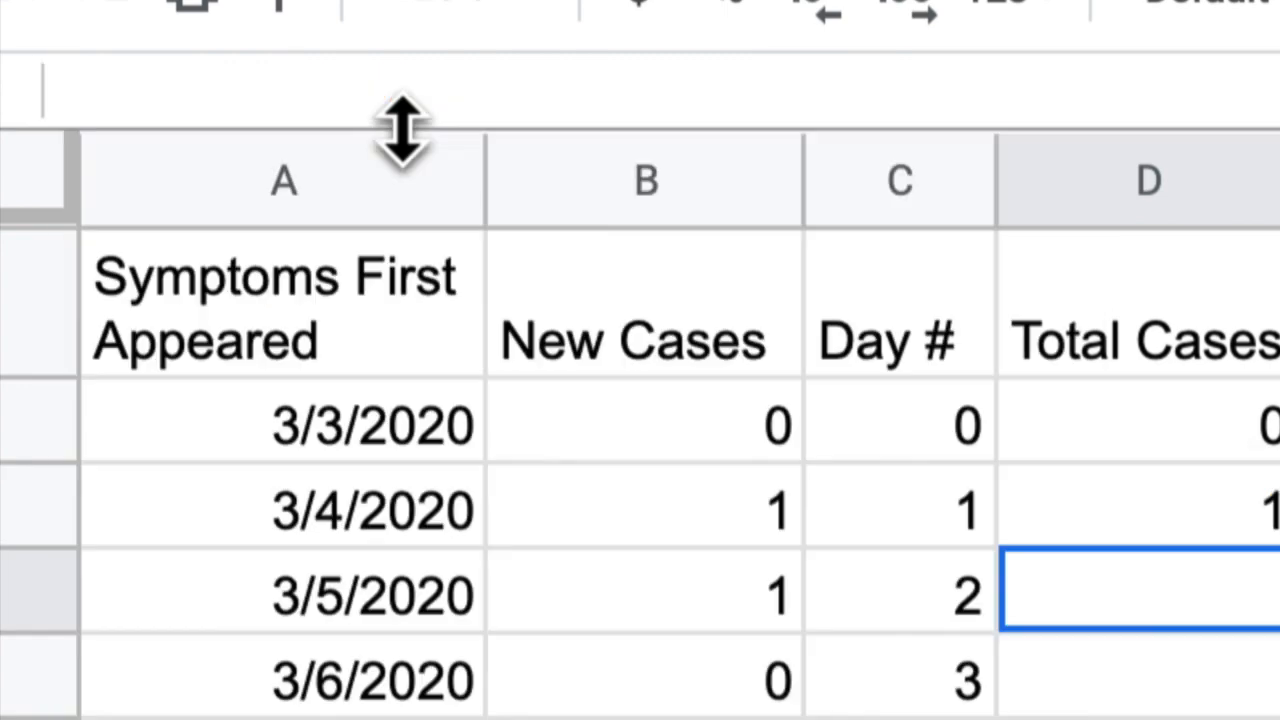
# Copy D3's running-total formula down to D9 and check the copies in D4 and D5
pyautogui.click(1200, 518)
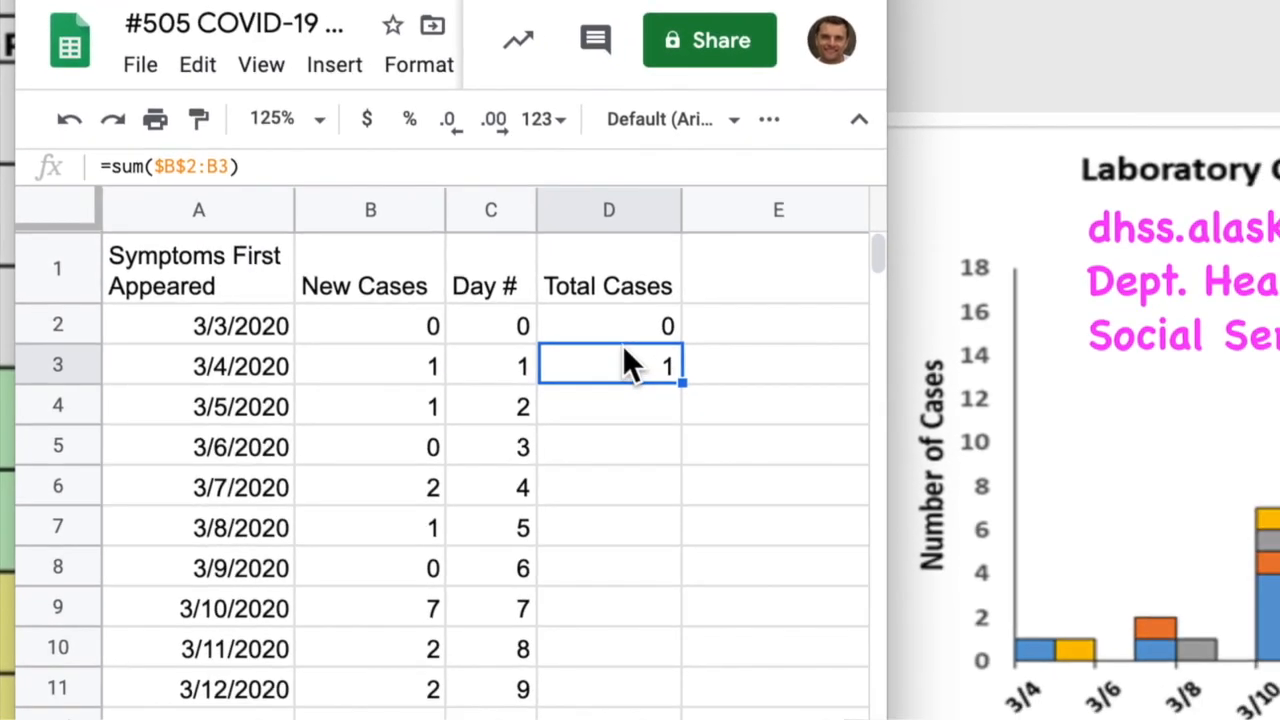
pyautogui.moveTo(681, 383); pyautogui.dragTo(676, 607)
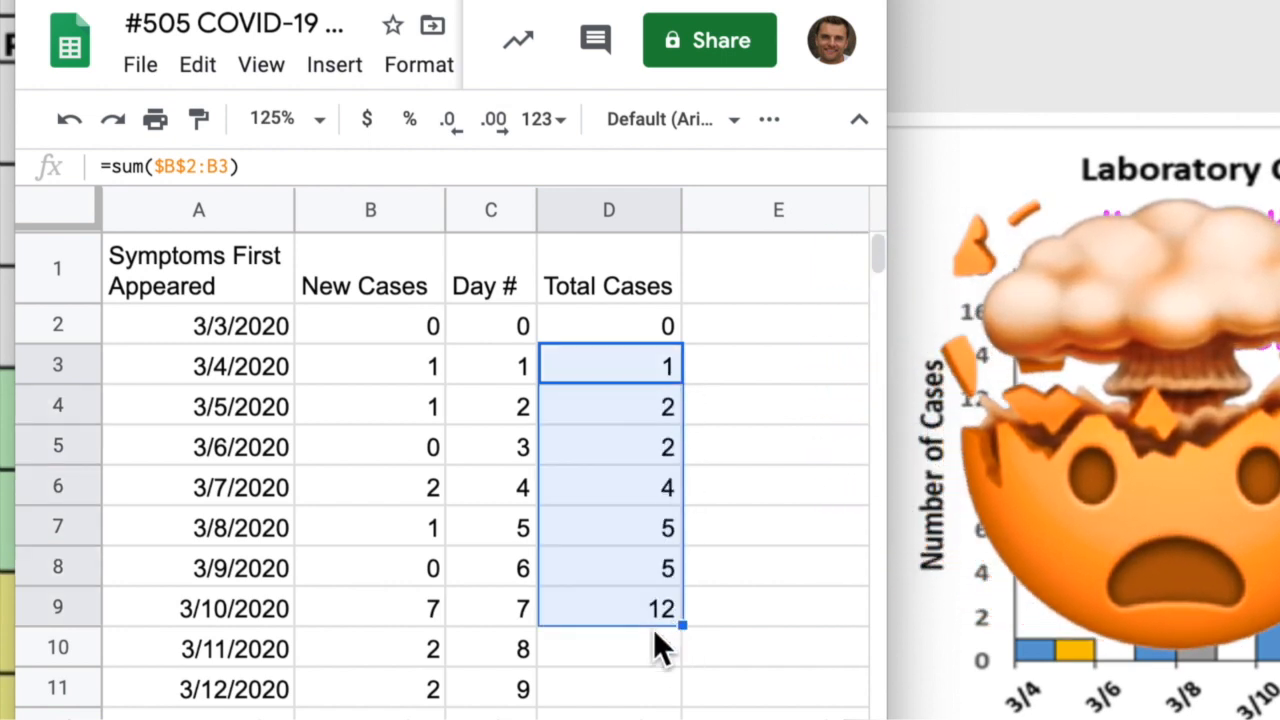
pyautogui.click(645, 412)
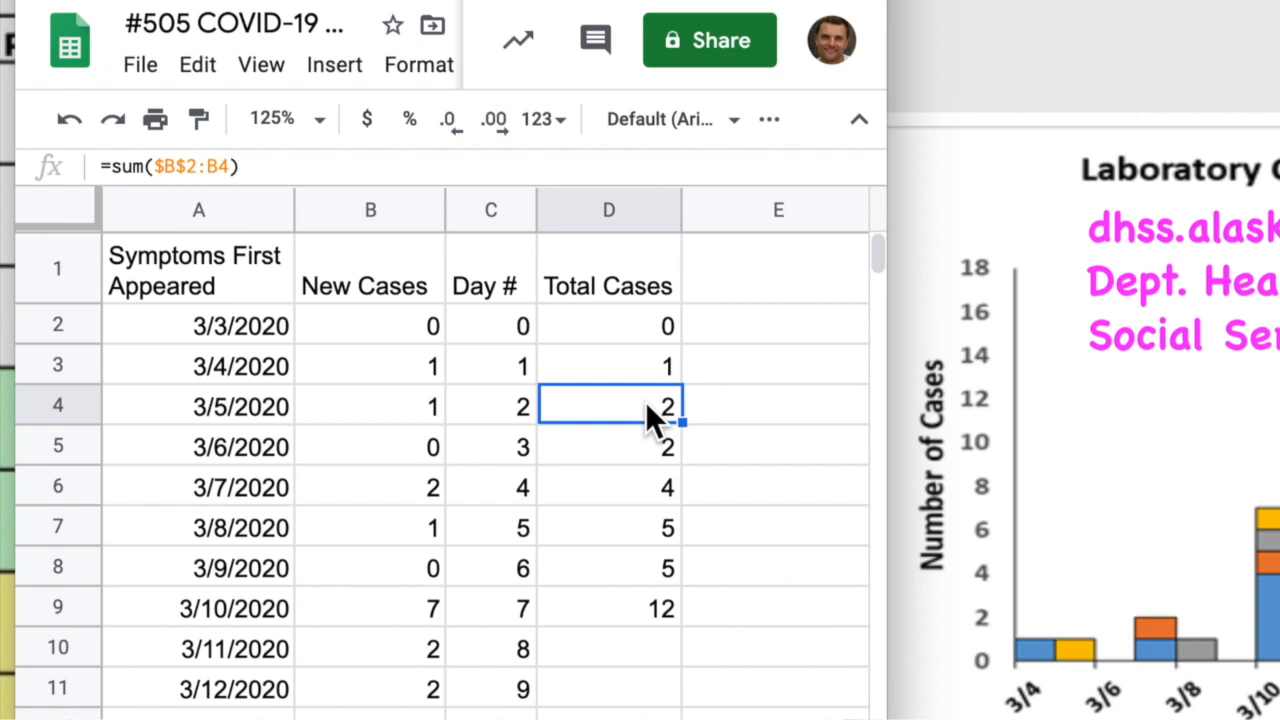
pyautogui.click(648, 440)
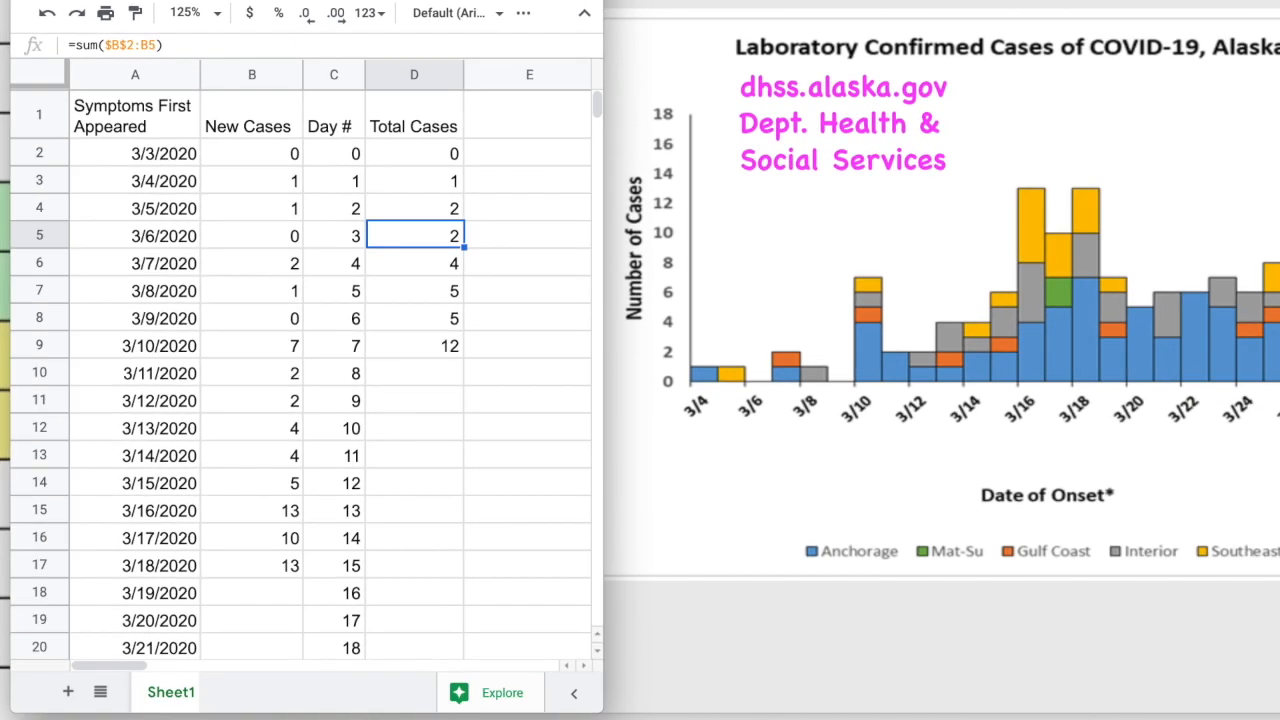
# Continue the running totals from D8 down to D17, reaching 65 cases
pyautogui.click(442, 319)
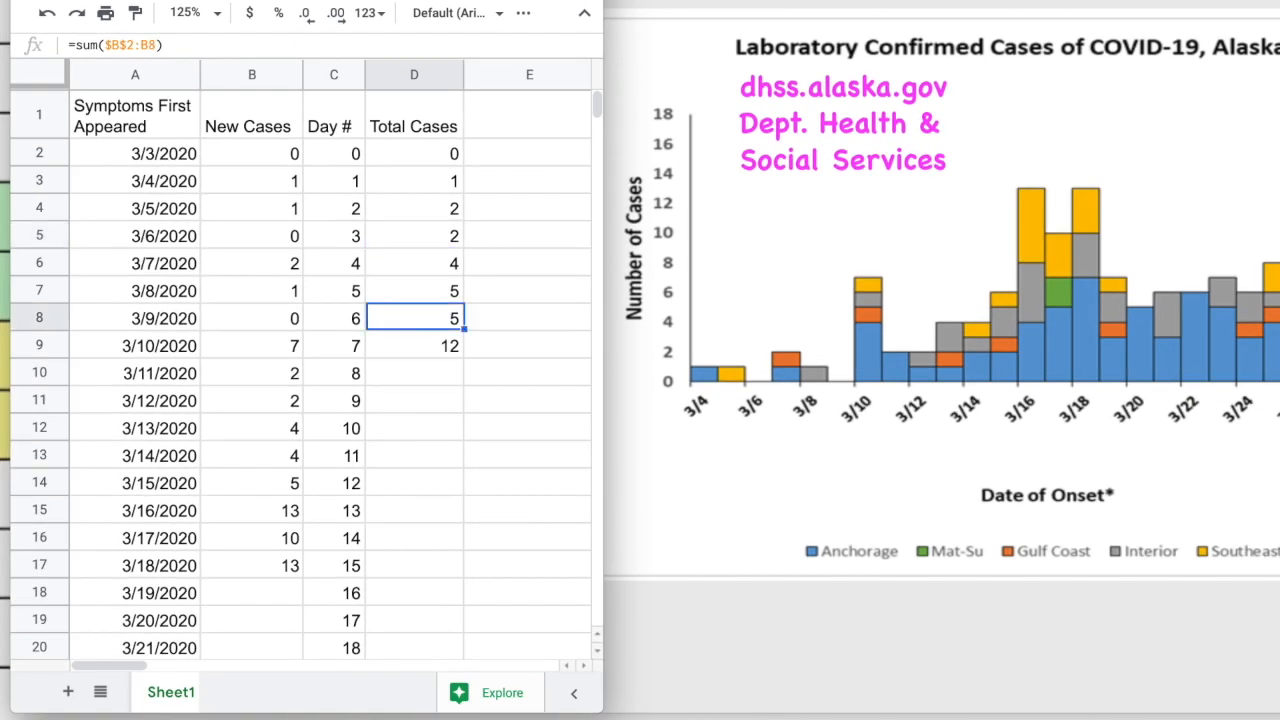
pyautogui.moveTo(464, 328); pyautogui.dragTo(440, 565)
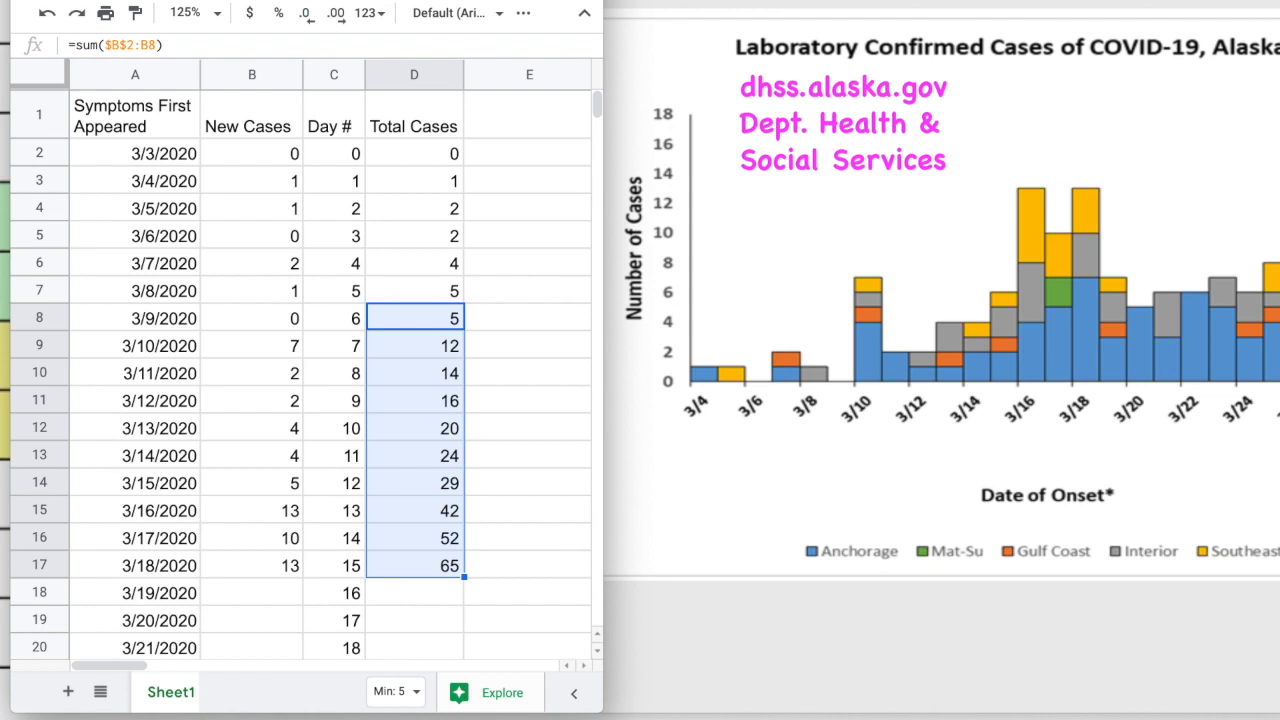
pyautogui.scroll(-5, 300, 380)
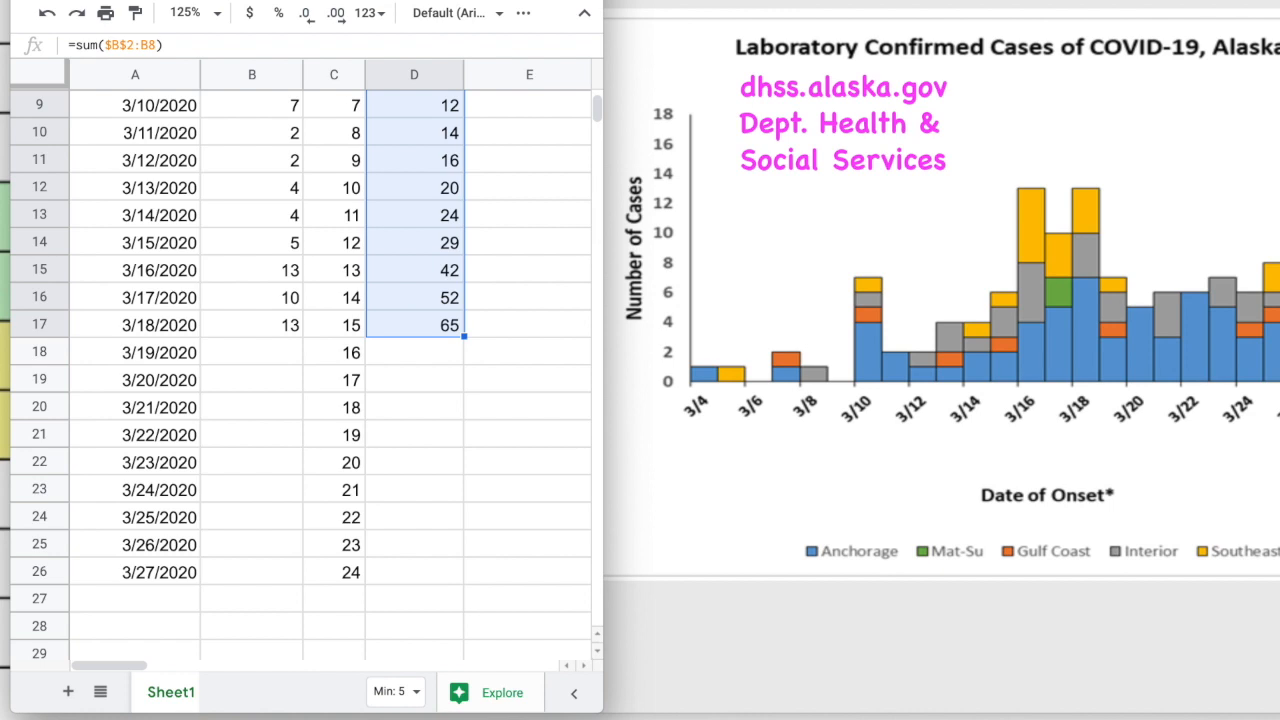
pyautogui.scroll(2, 300, 380)
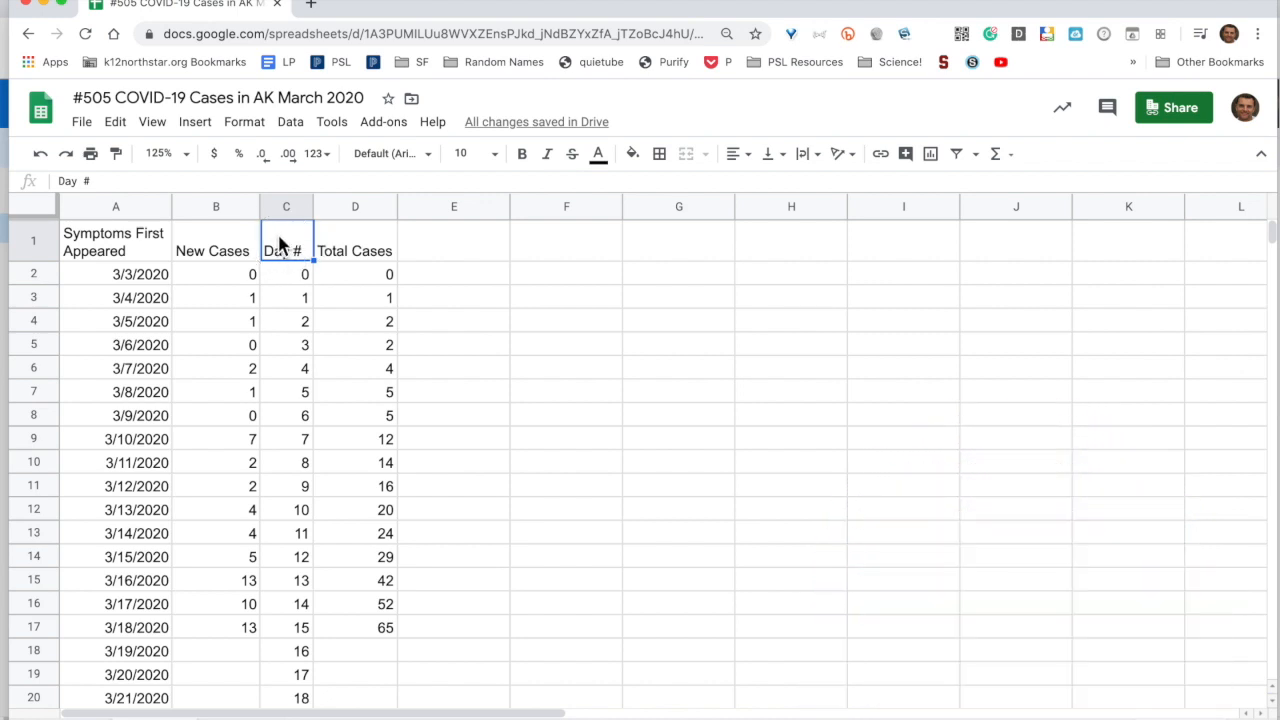
# Select C1:D17 (Day # and Total Cases) and open the Insert menu
pyautogui.moveTo(307, 300); pyautogui.dragTo(364, 628)
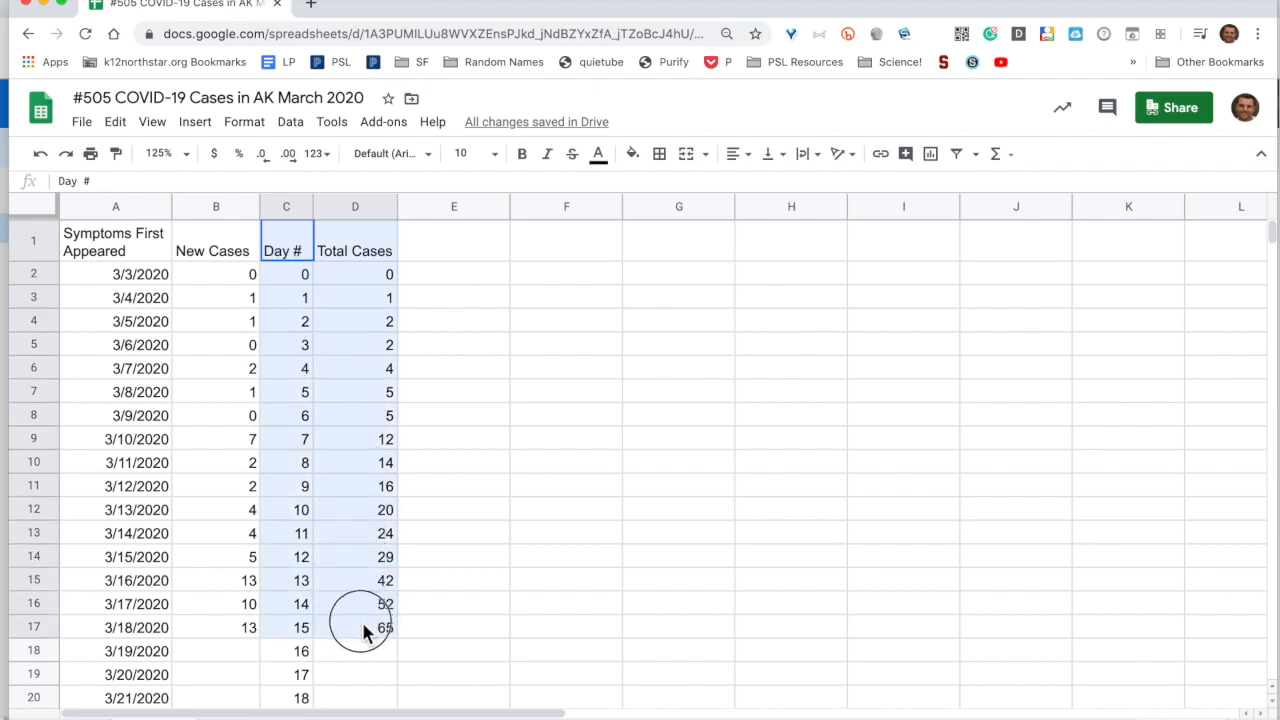
pyautogui.moveTo(363, 630); pyautogui.dragTo(363, 630)
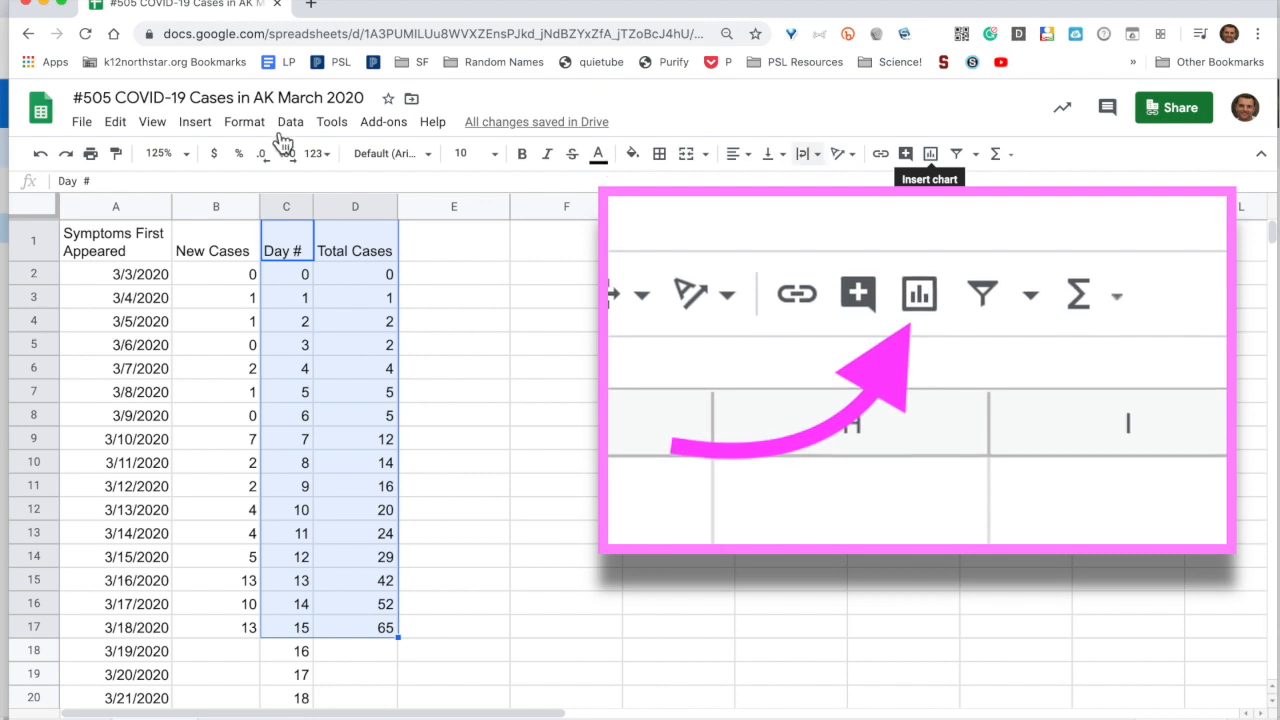
pyautogui.click(208, 128)
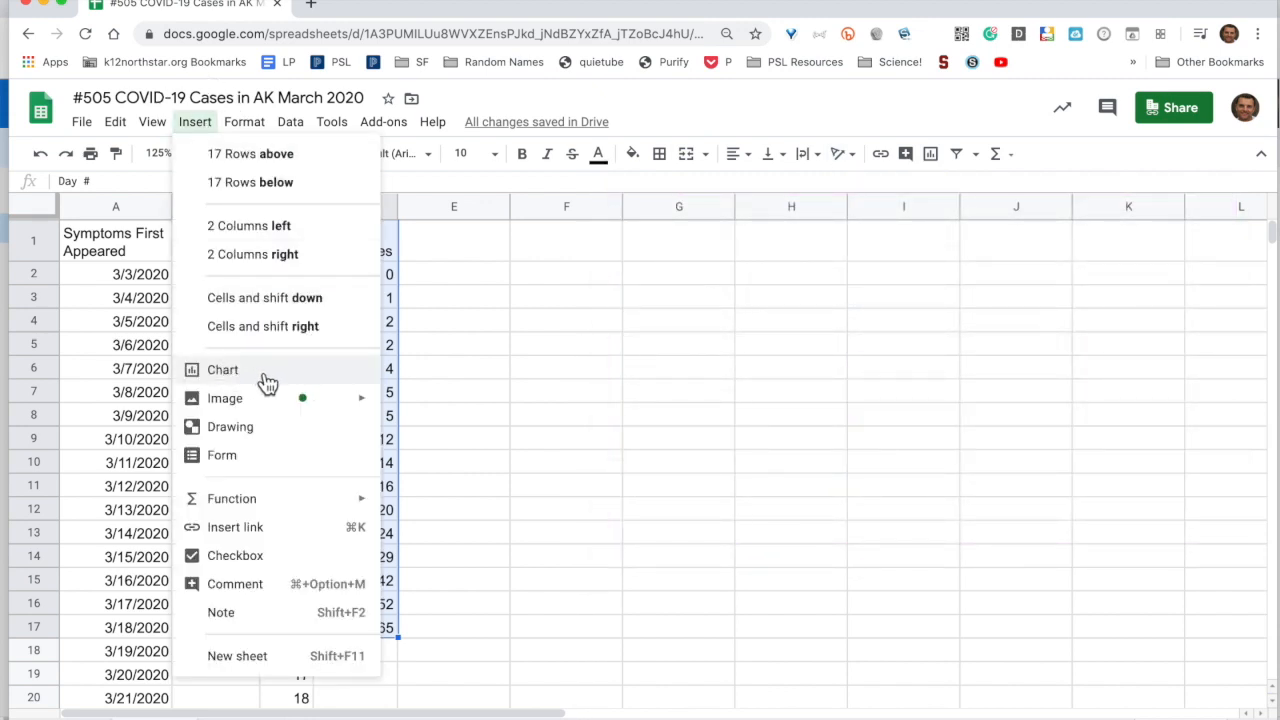
# Insert a chart from C1:D17 and make it a scatter chart of Total Cases against Day #
pyautogui.click(234, 380)
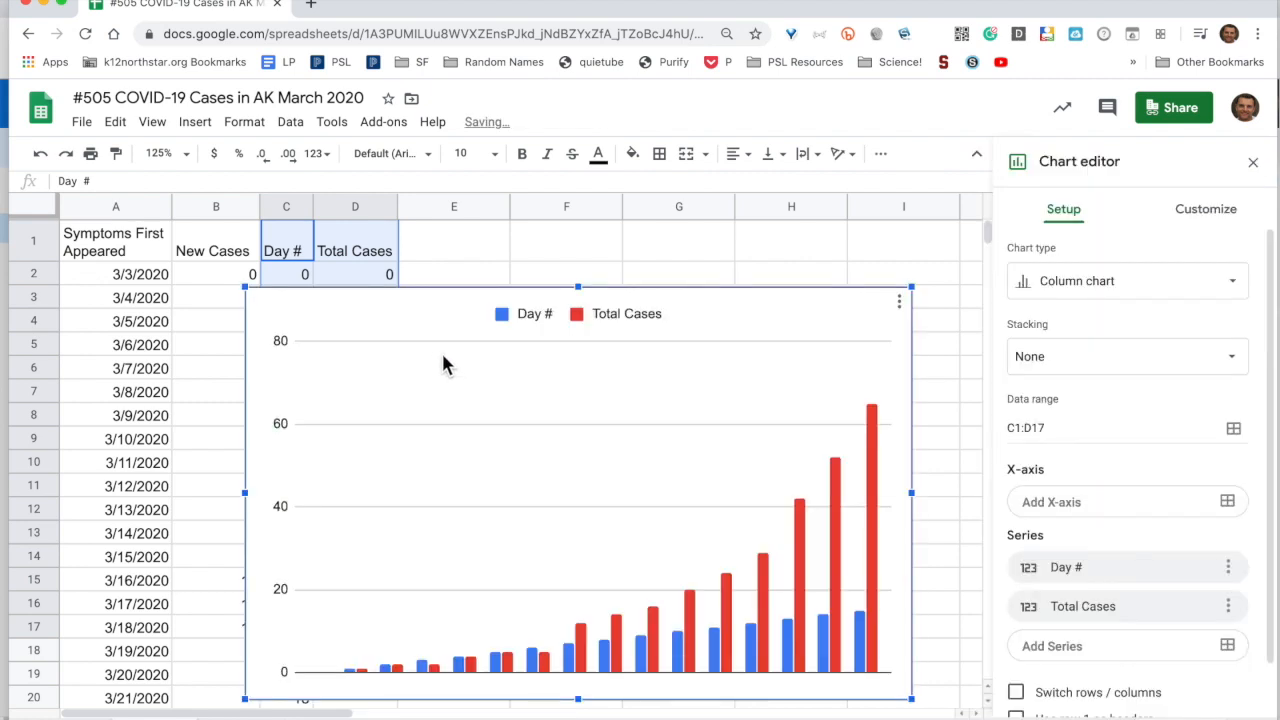
pyautogui.click(1090, 292)
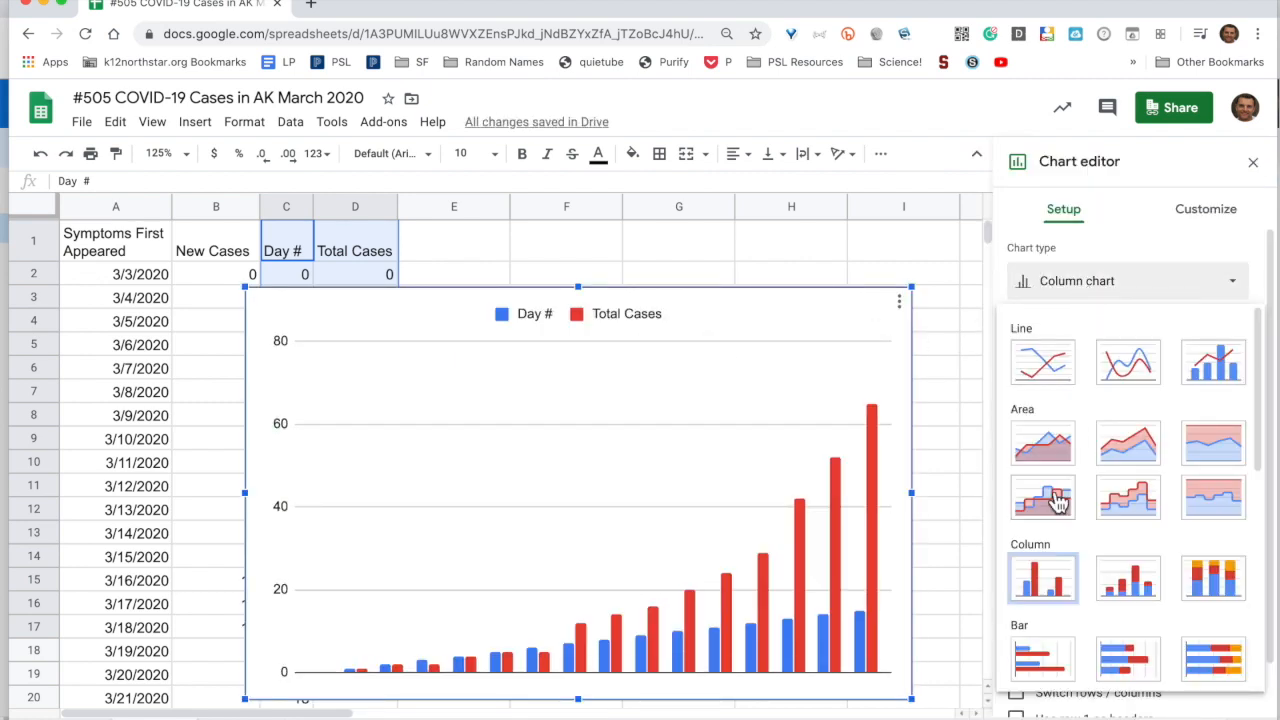
pyautogui.scroll(-5, 1058, 502)
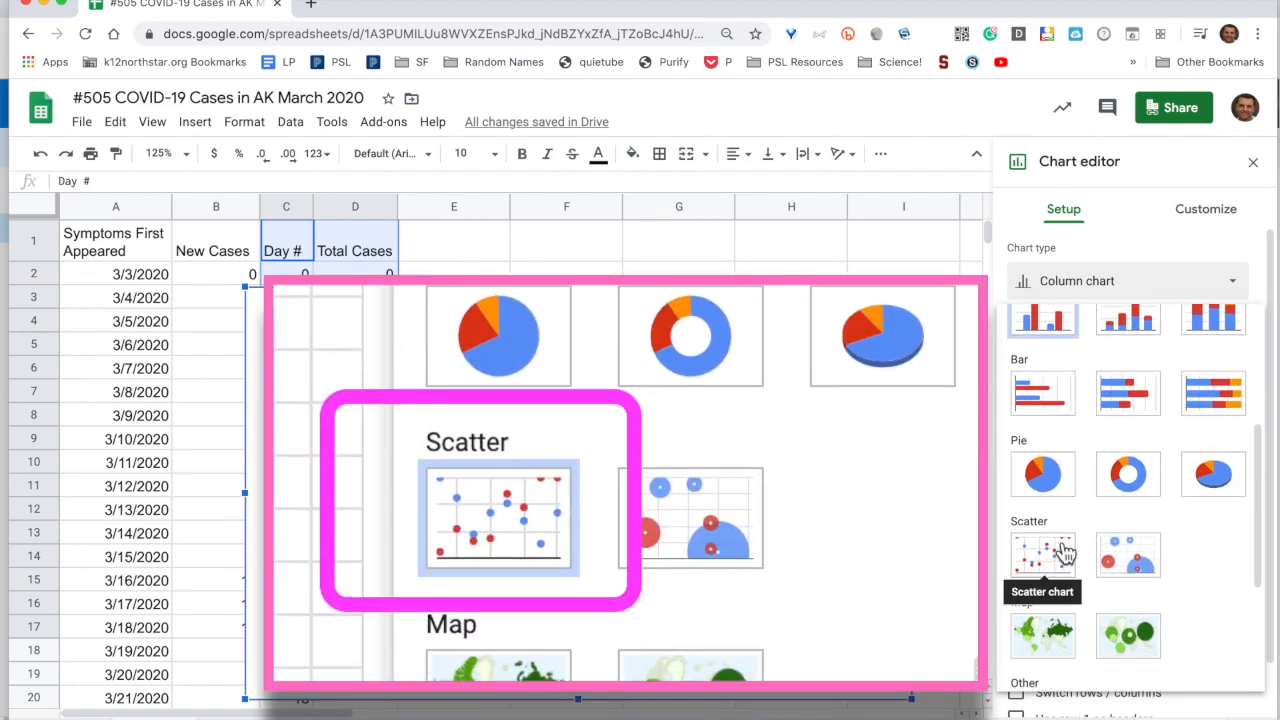
pyautogui.click(1038, 548)
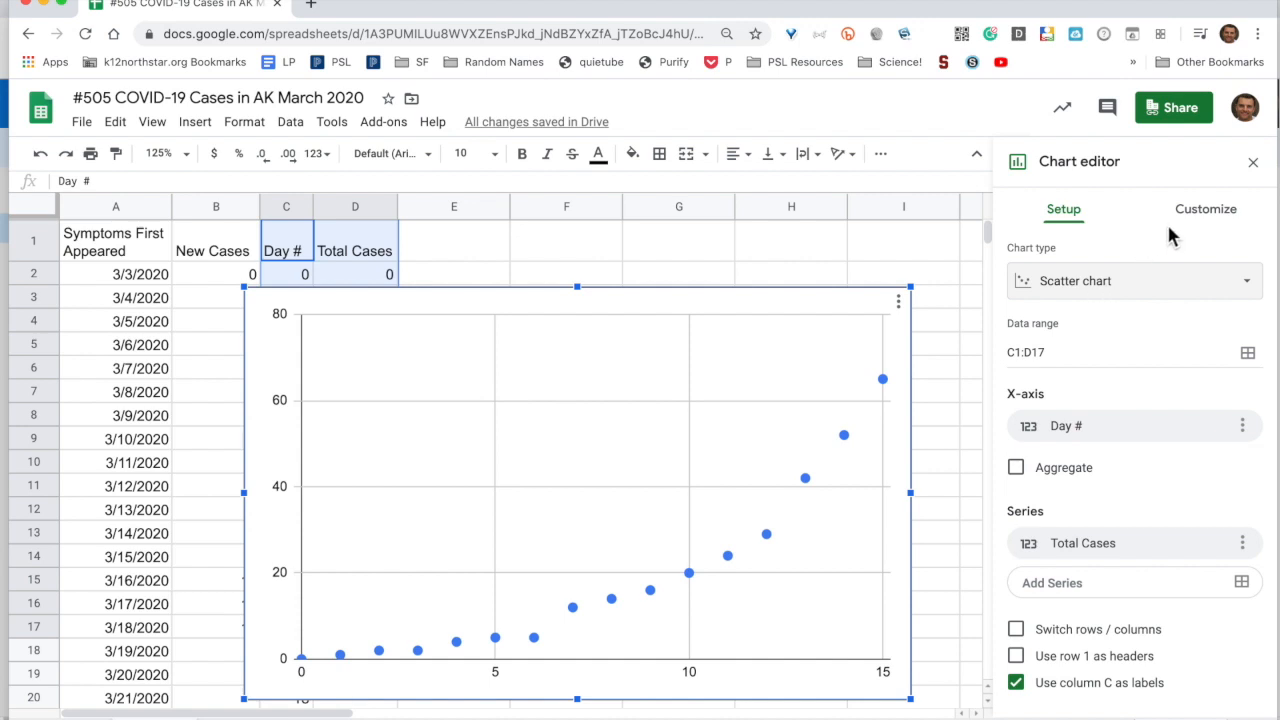
pyautogui.click(1204, 220)
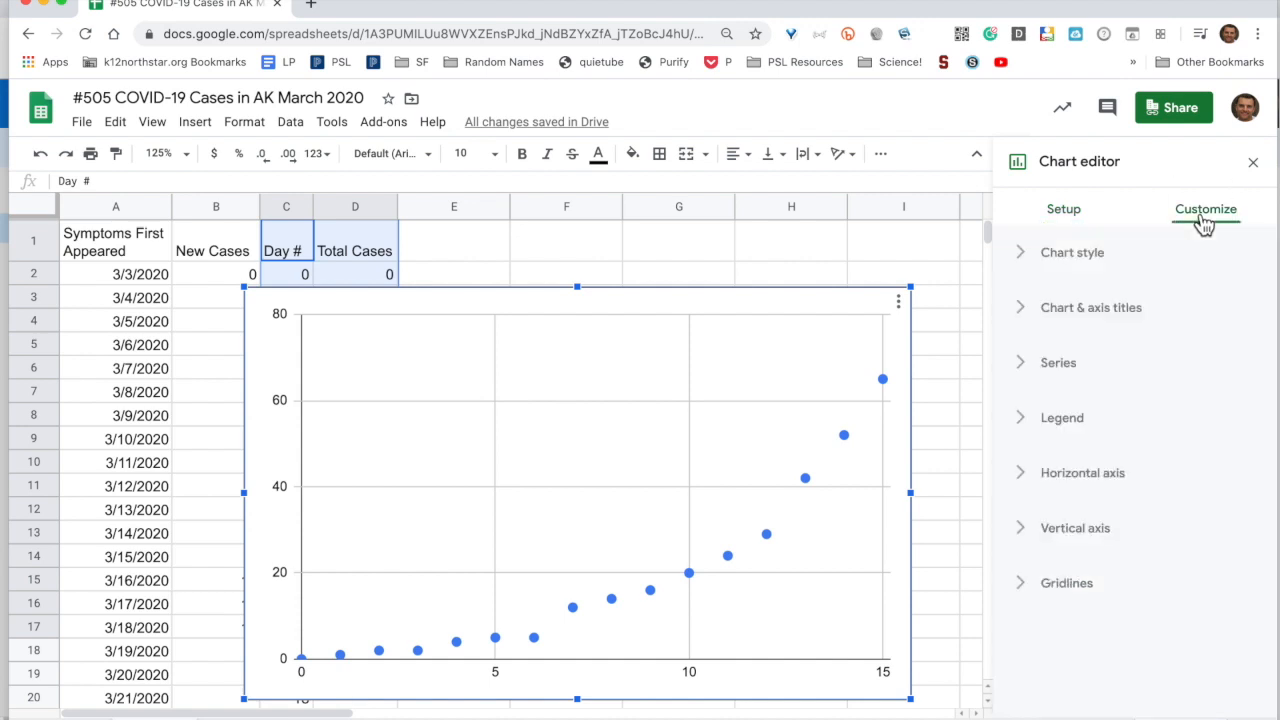
# Add a trendline to the Total Cases series and show its R² (0.836) in the legend
pyautogui.click(1031, 370)
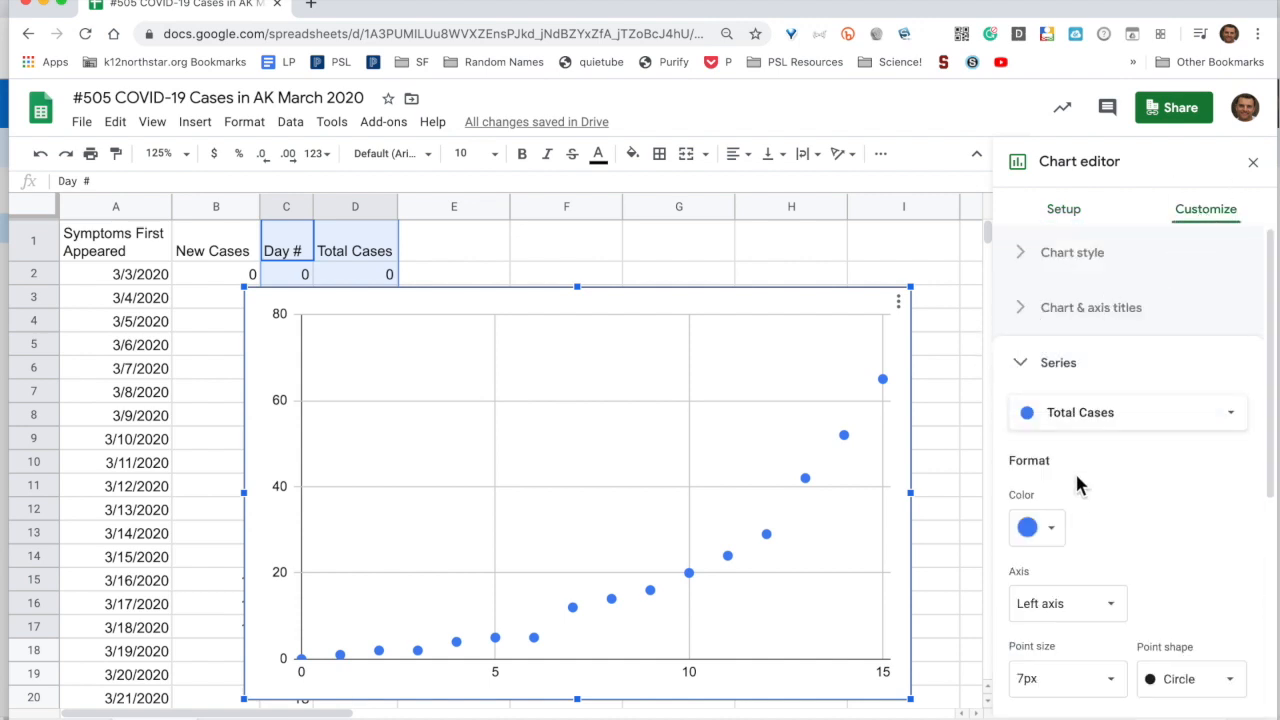
pyautogui.scroll(-3, 1078, 503)
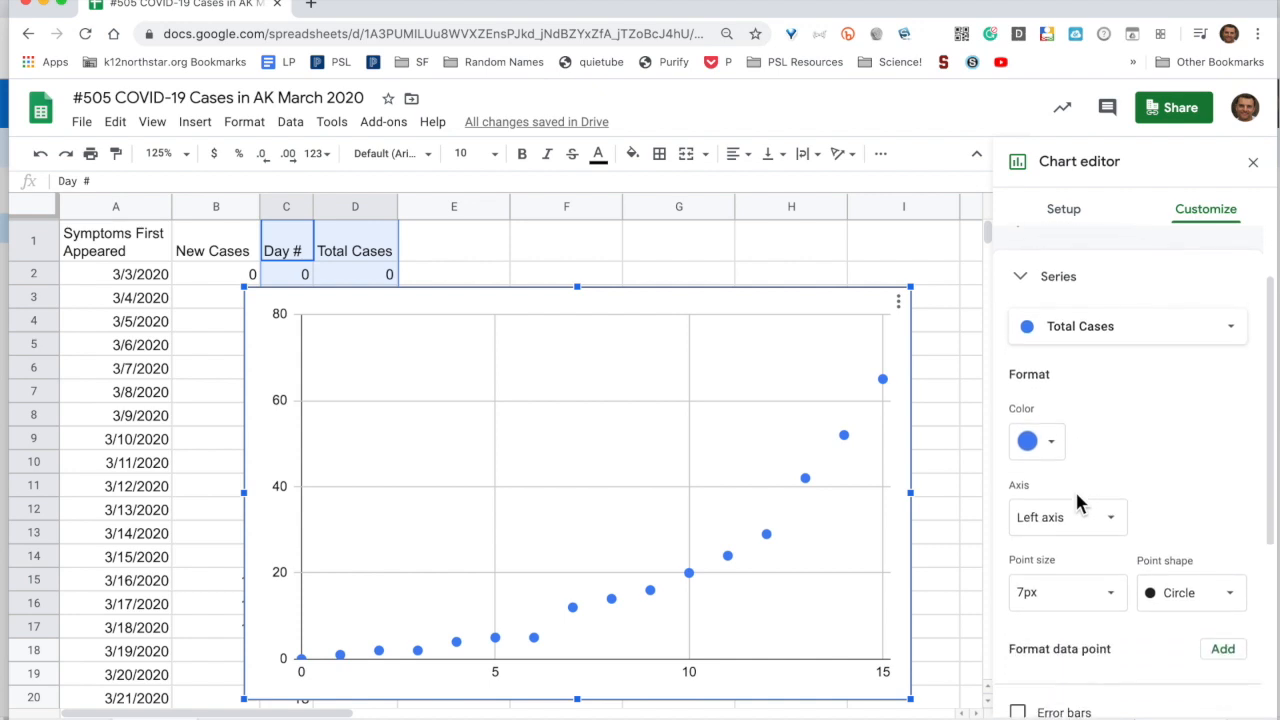
pyautogui.scroll(-2, 1078, 503)
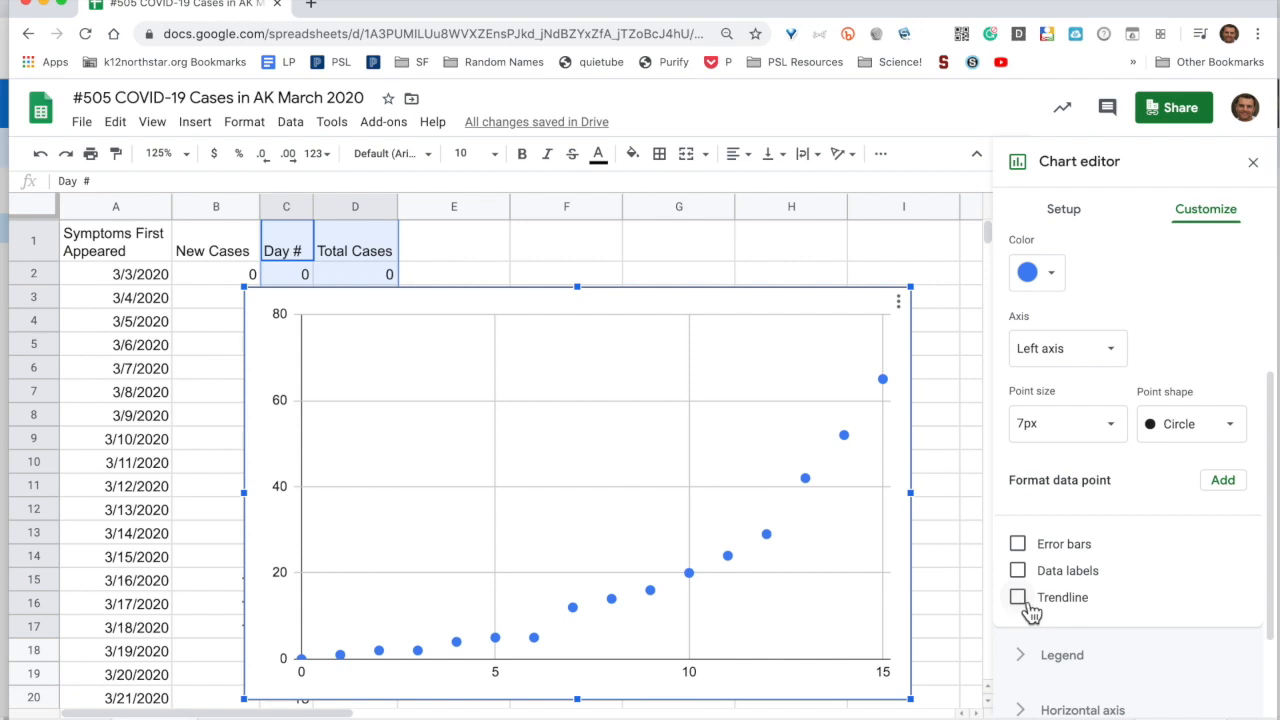
pyautogui.click(1018, 598)
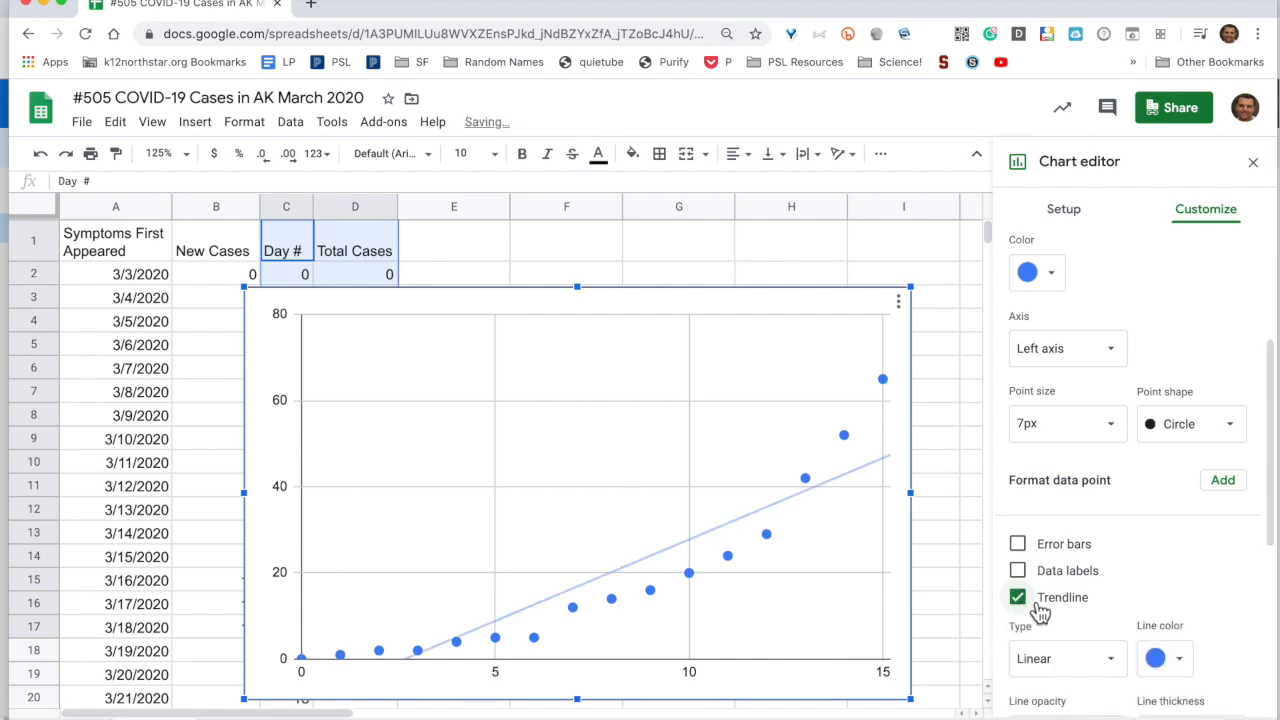
pyautogui.scroll(-3, 1020, 610)
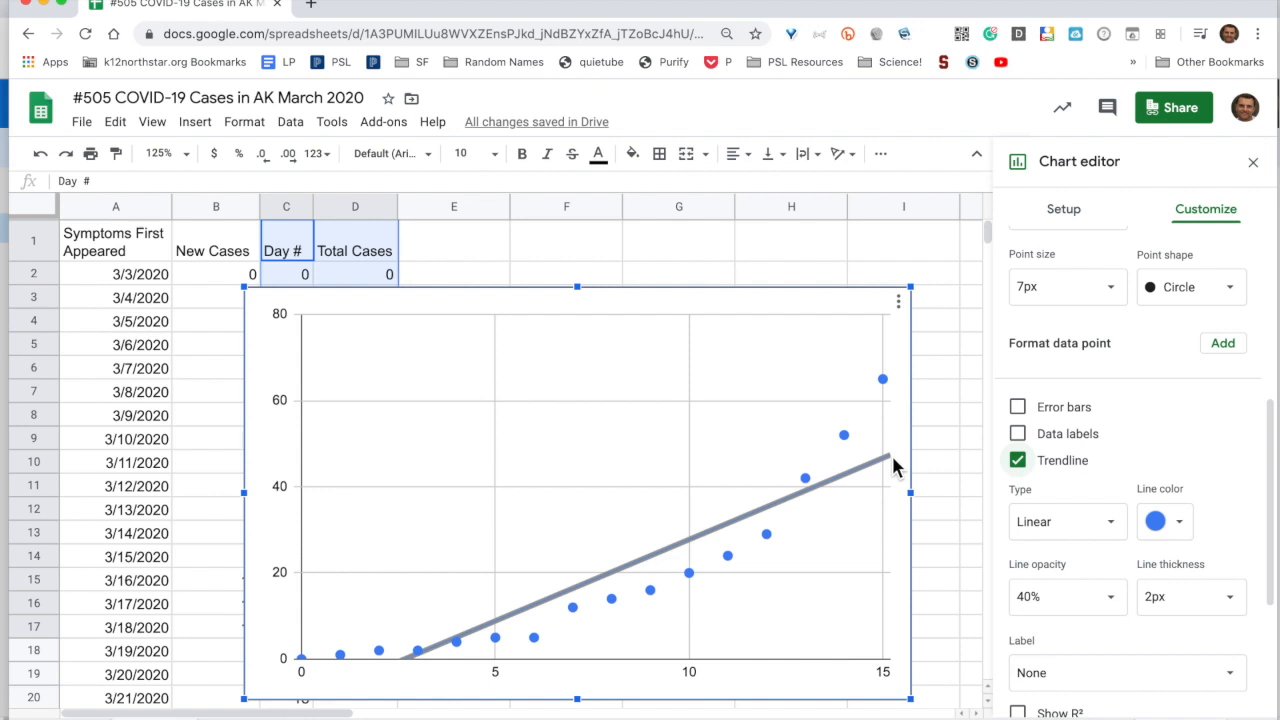
pyautogui.scroll(-3, 1057, 553)
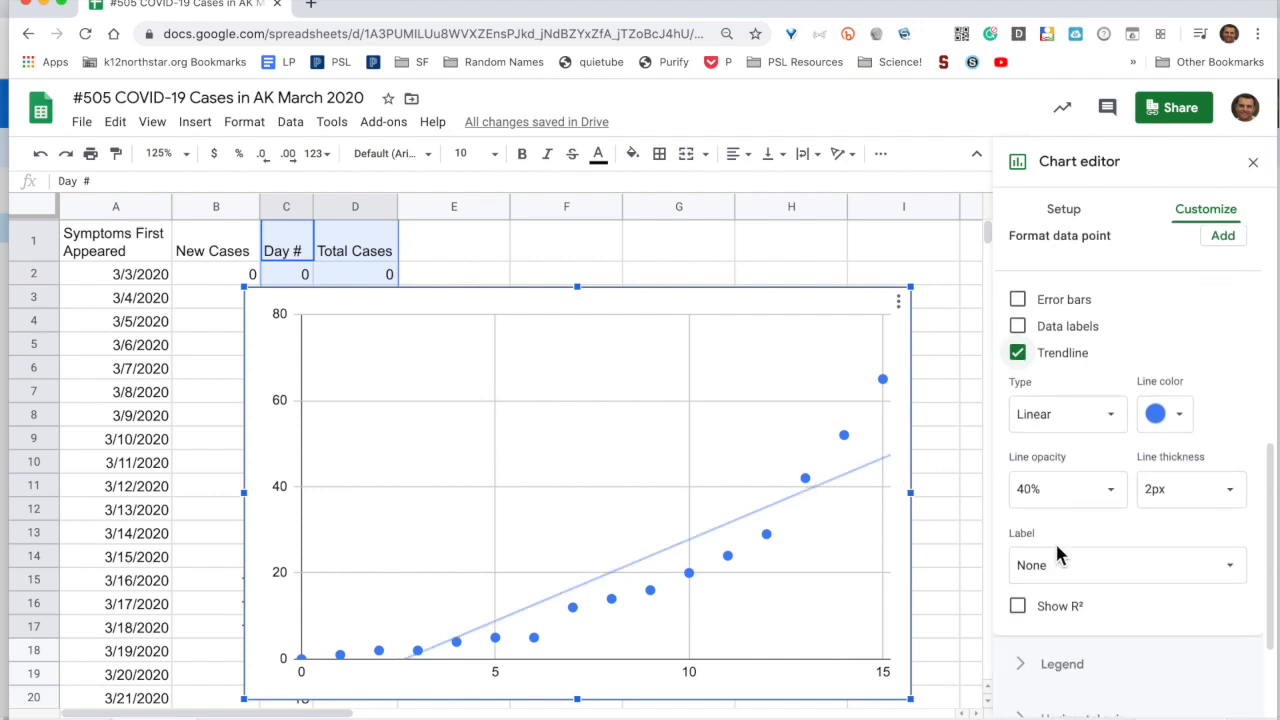
pyautogui.click(1018, 588)
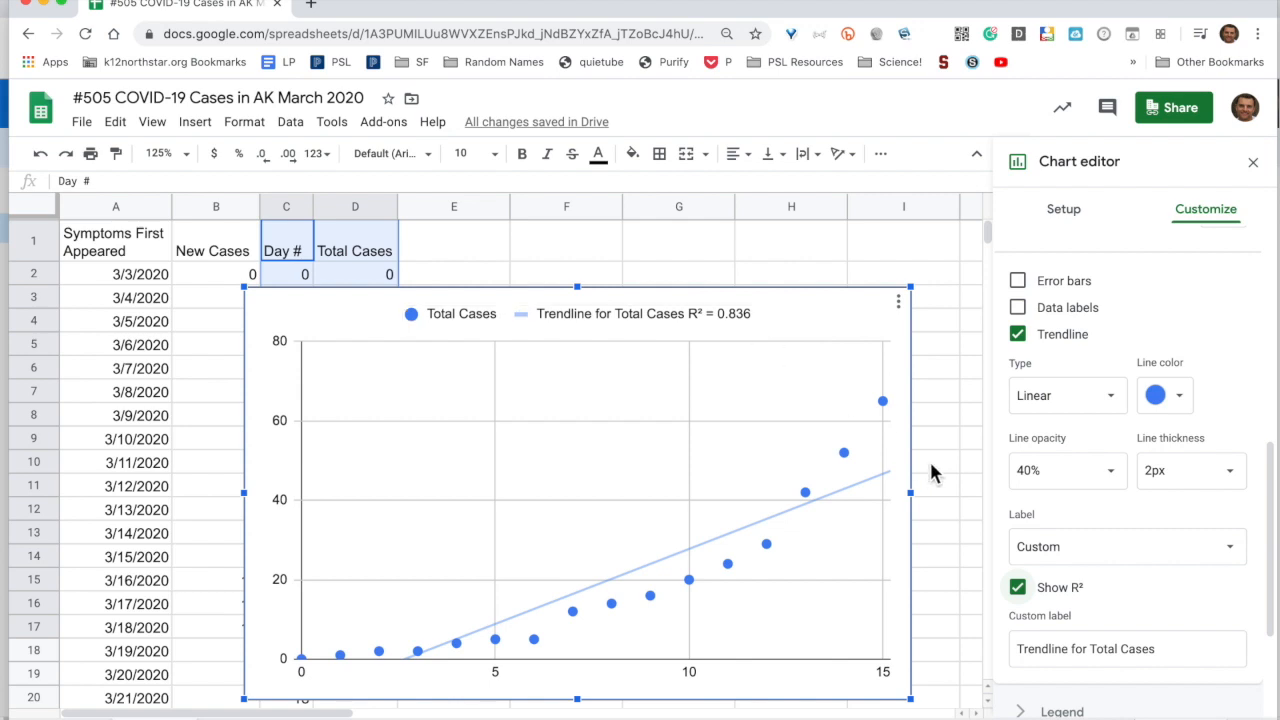
# Change the trendline type to Exponential (R² 0.993) and nudge the chart right to uncover column B
pyautogui.click(1120, 402)
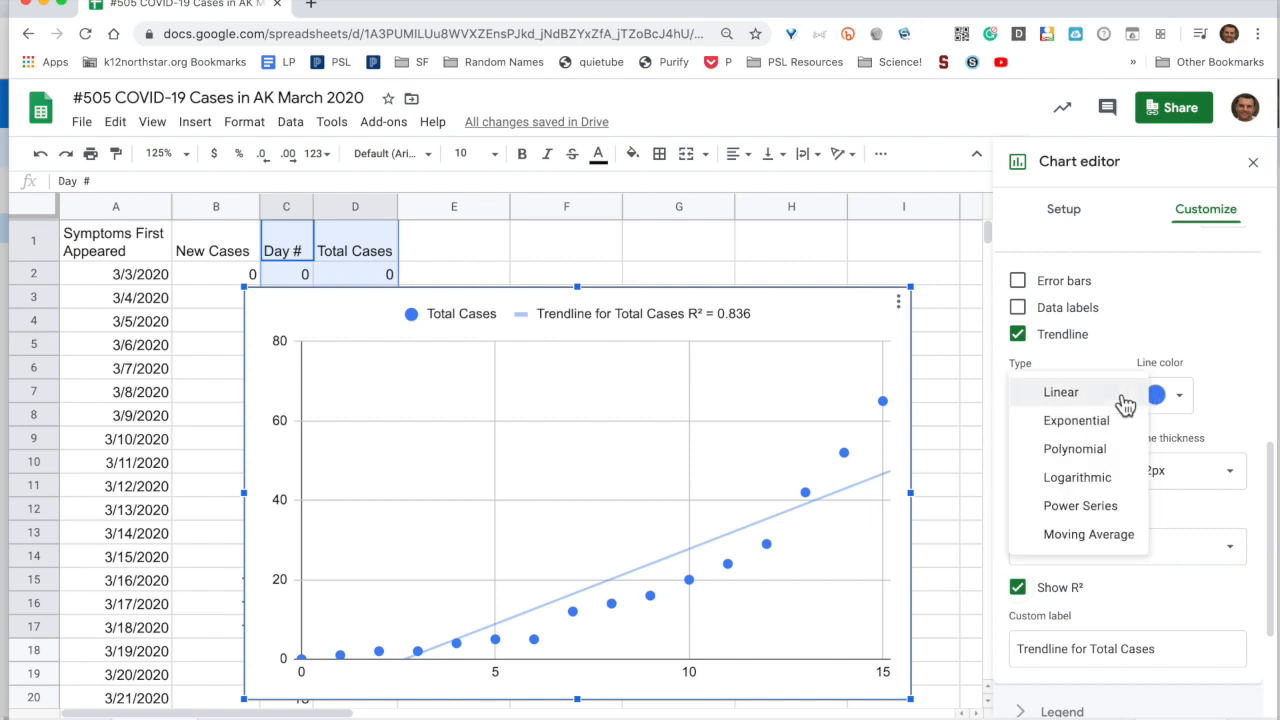
pyautogui.click(1115, 433)
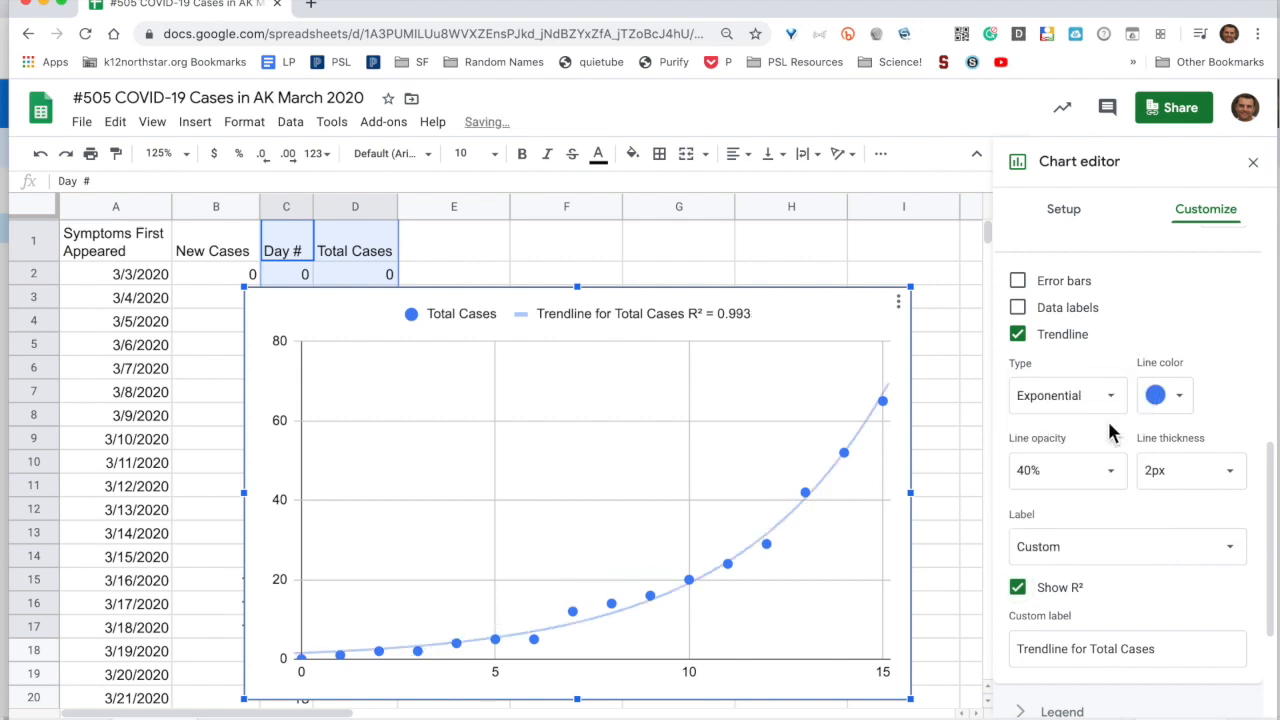
pyautogui.moveTo(719, 318); pyautogui.dragTo(757, 320)
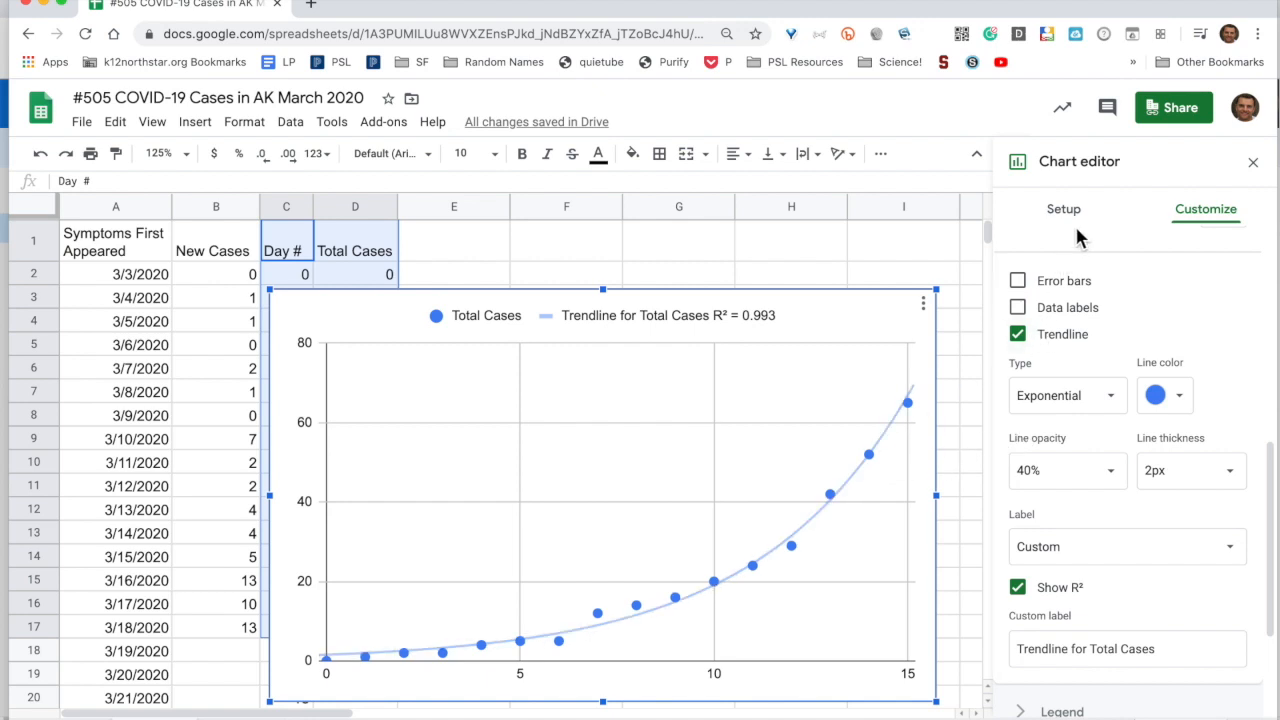
pyautogui.scroll(5, 1062, 290)
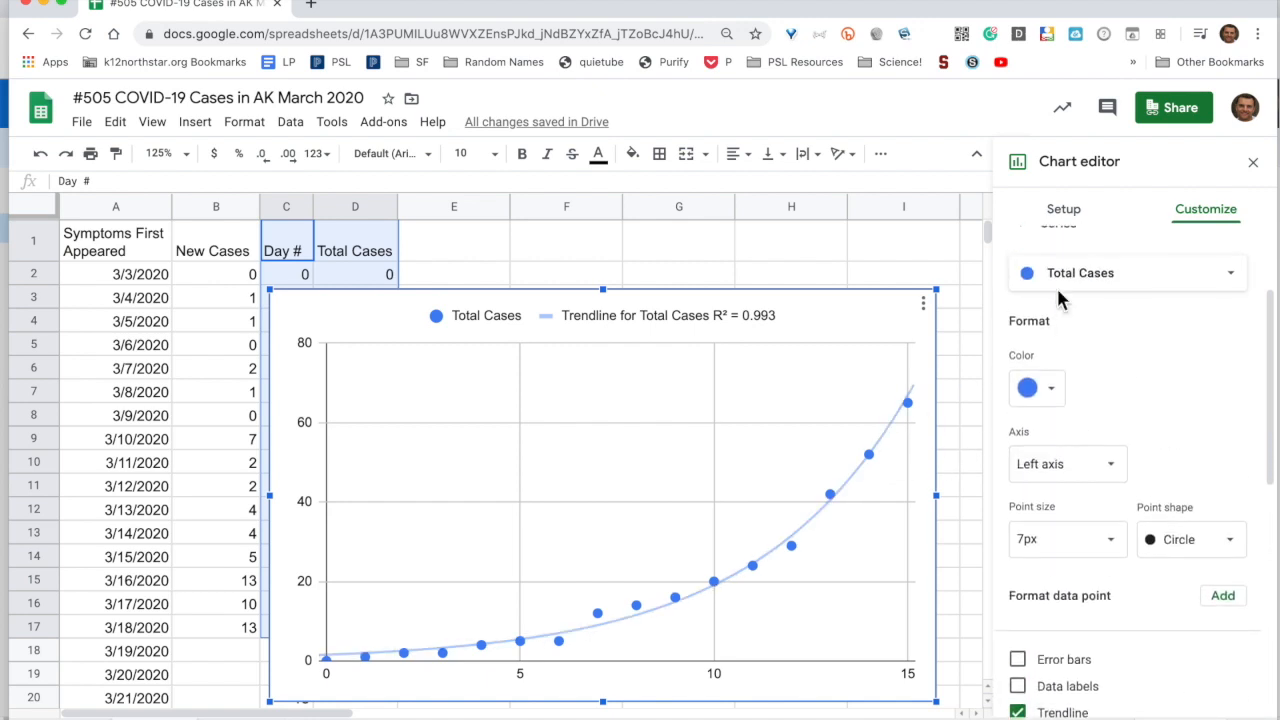
pyautogui.scroll(2, 1060, 295)
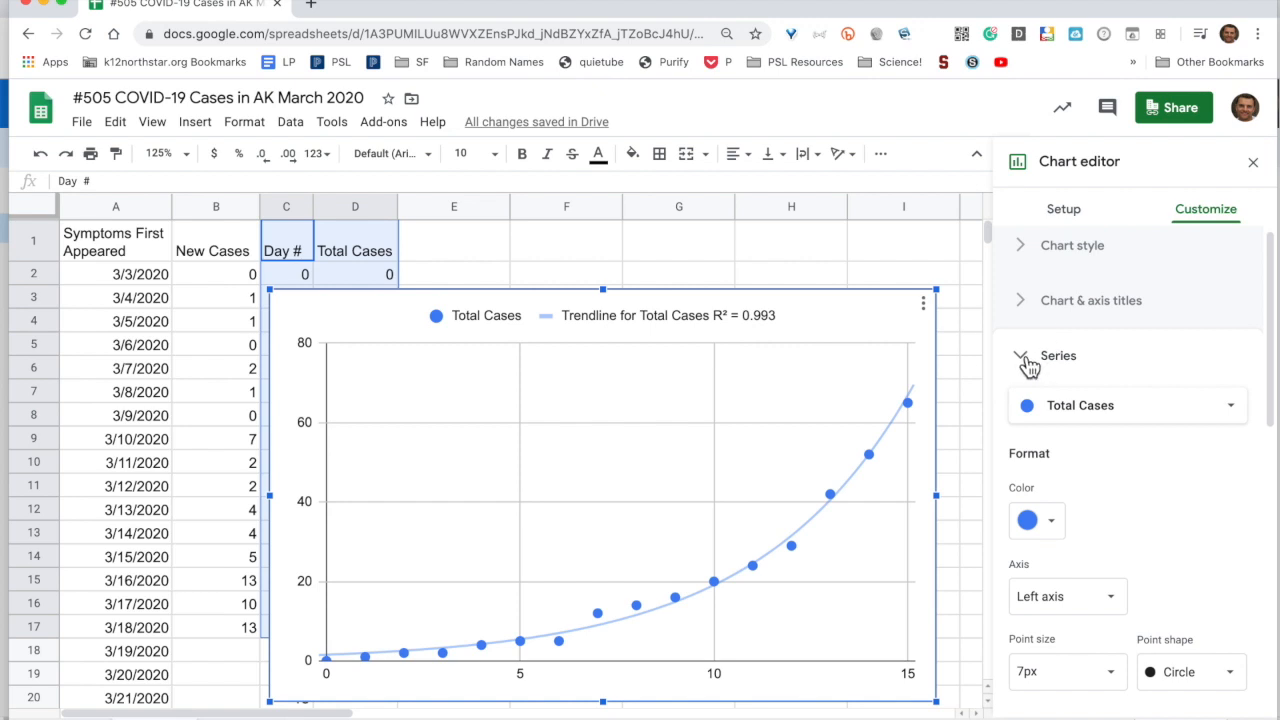
# Set the chart title to 'COVID-19 Confirmed Cases in AK March 2020'
pyautogui.click(1028, 362)
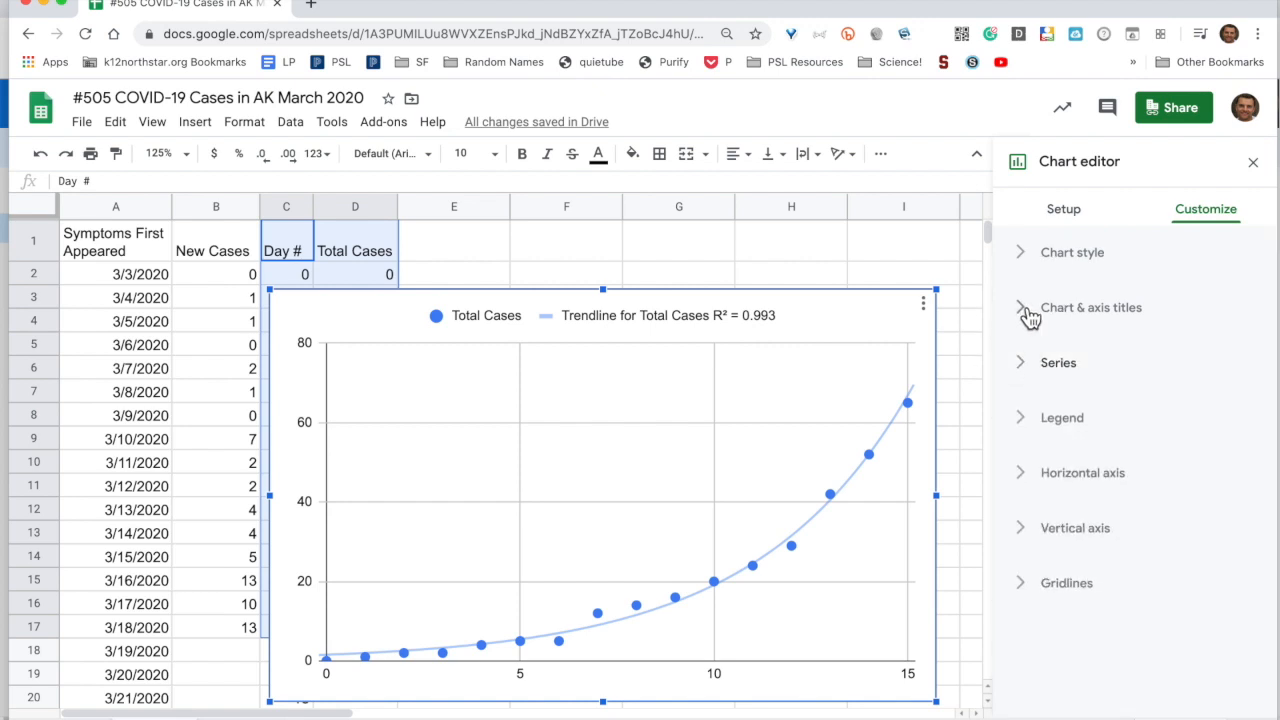
pyautogui.click(1029, 312)
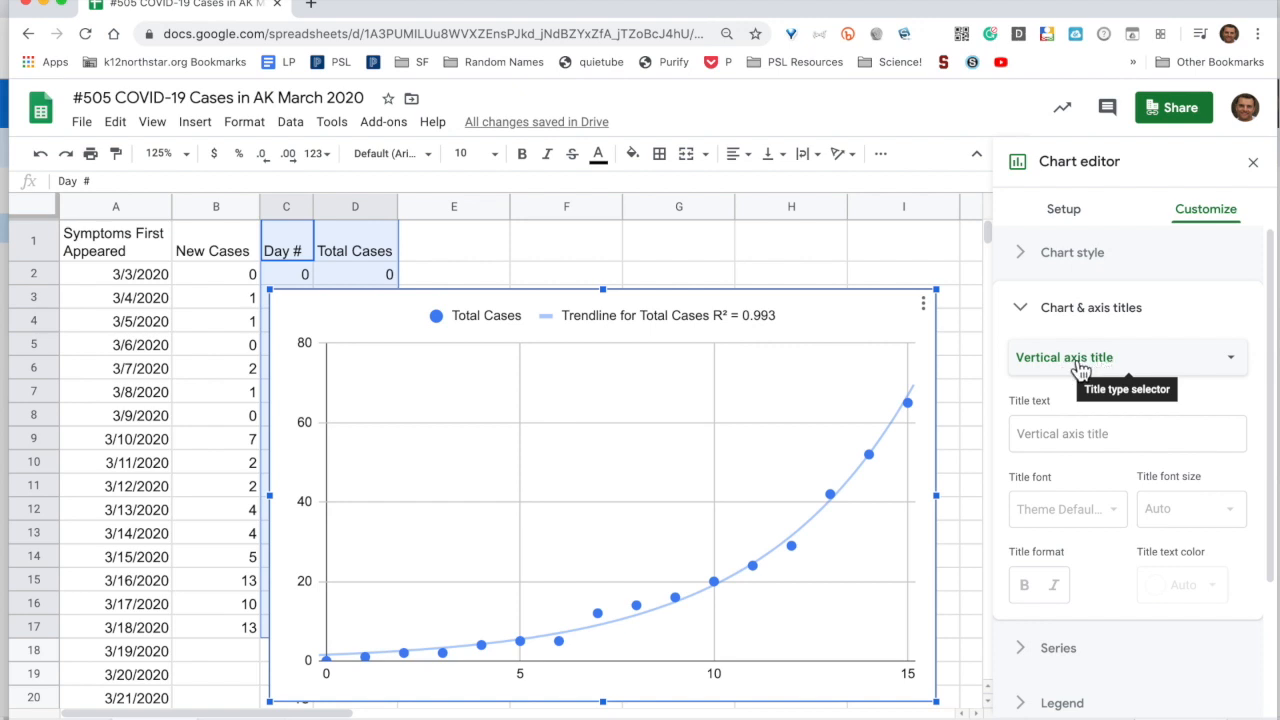
pyautogui.click(1081, 368)
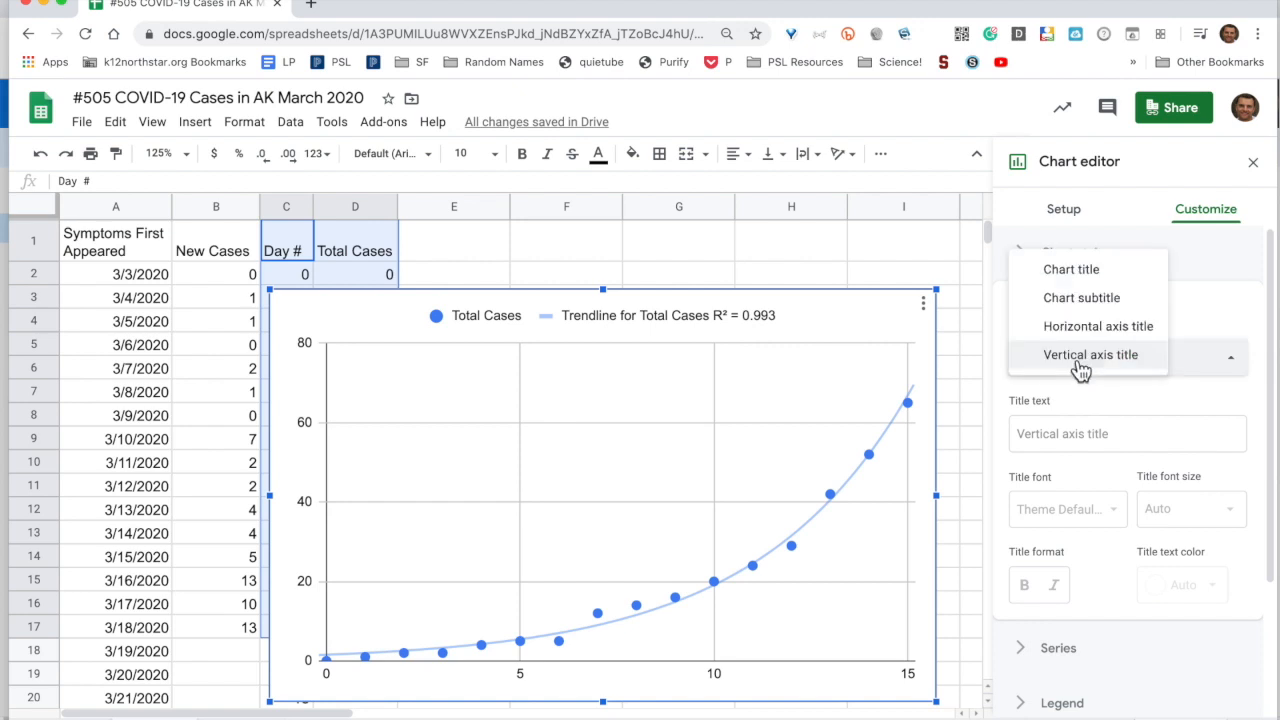
pyautogui.click(1073, 269)
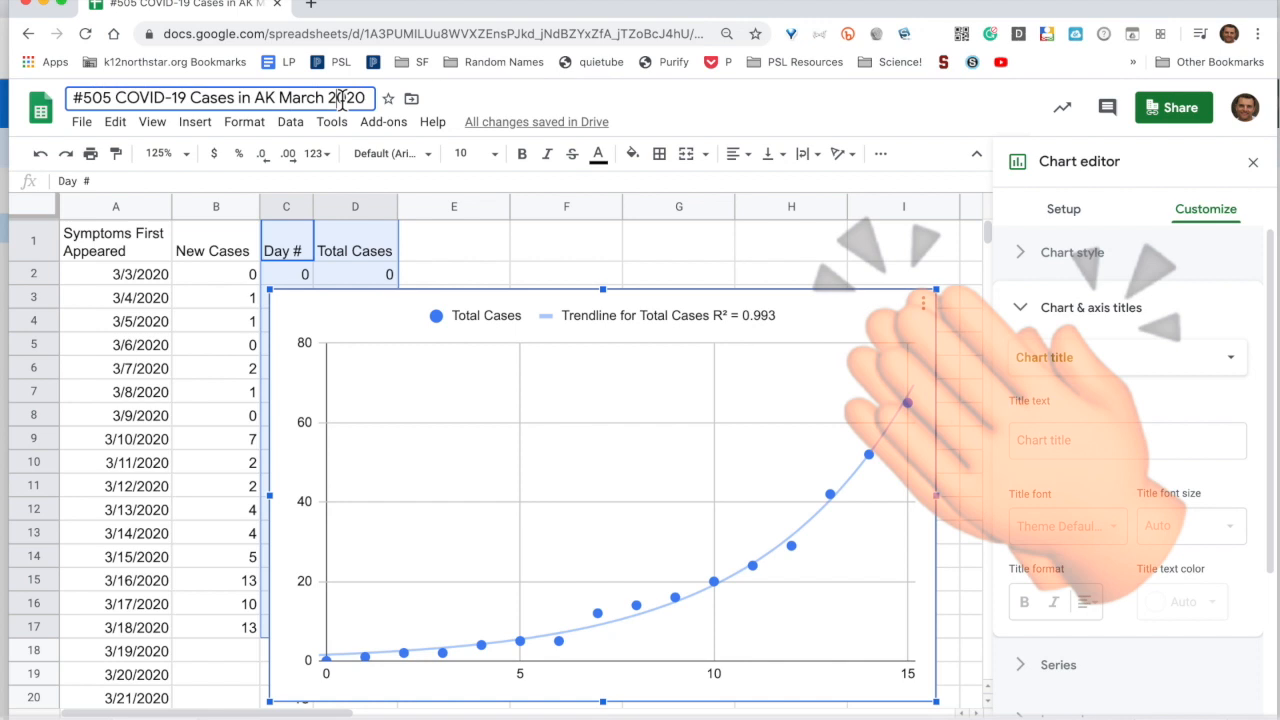
pyautogui.click(300, 98)
pyautogui.moveTo(137, 104); pyautogui.dragTo(116, 98)
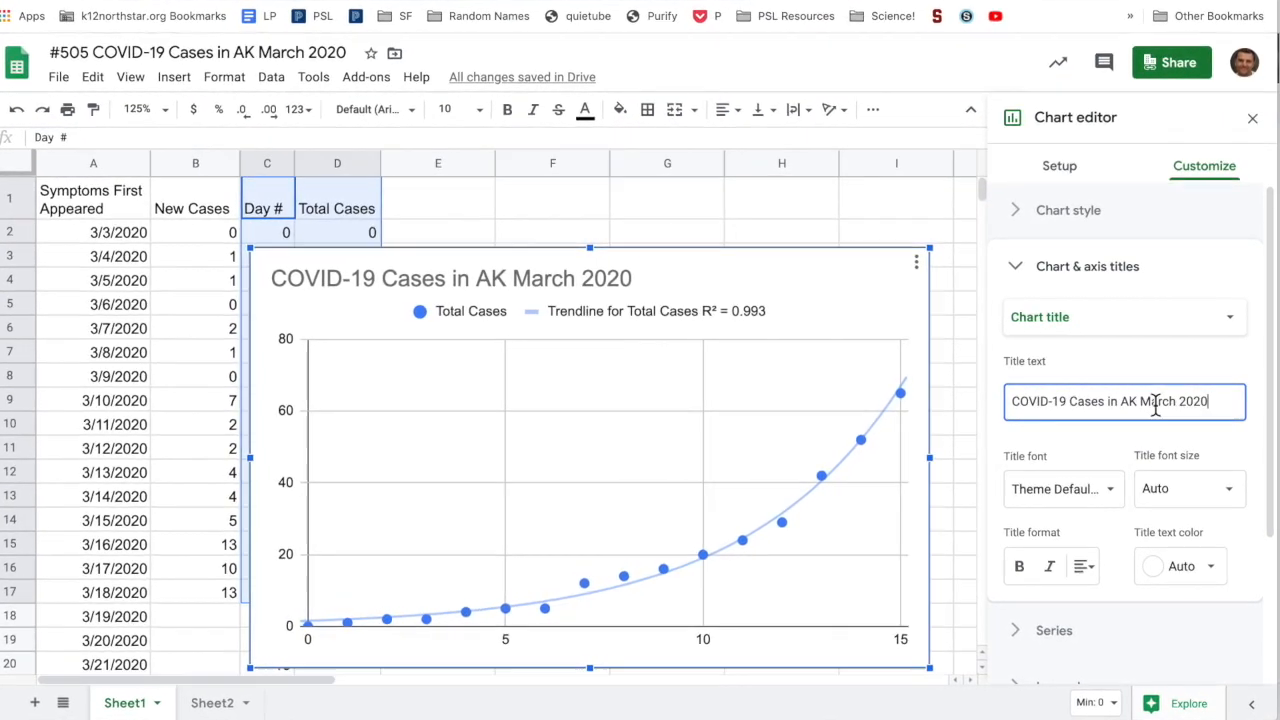
pyautogui.click(1069, 403)
pyautogui.write('Confirmed')
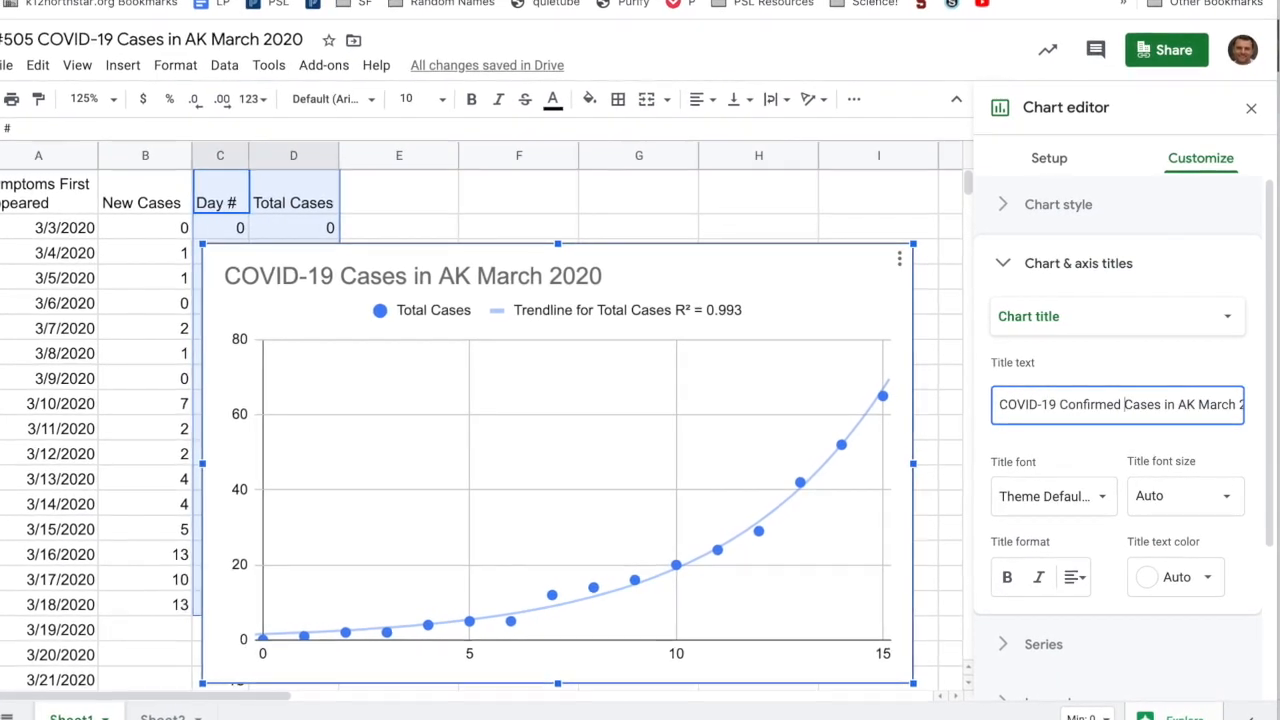
# Title the horizontal axis 'Days since...' and the vertical axis 'Number of...', then close the editor
pyautogui.click(1065, 330)
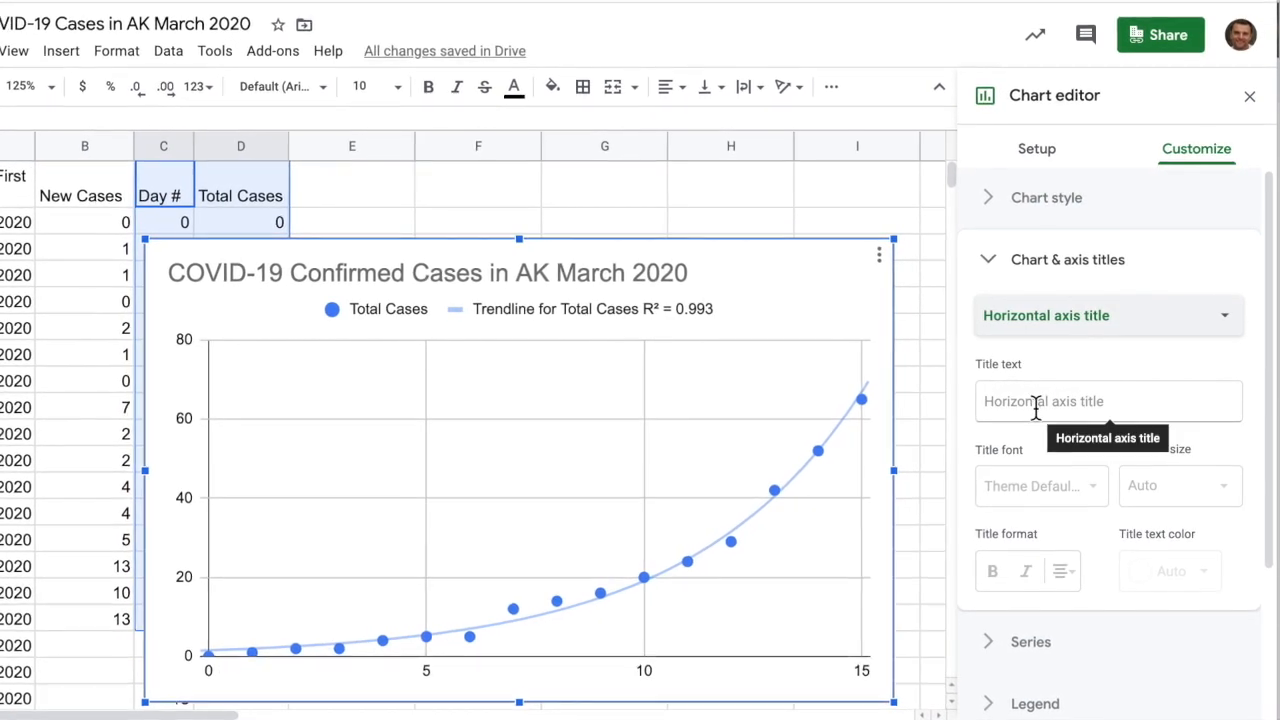
pyautogui.write('Days since')
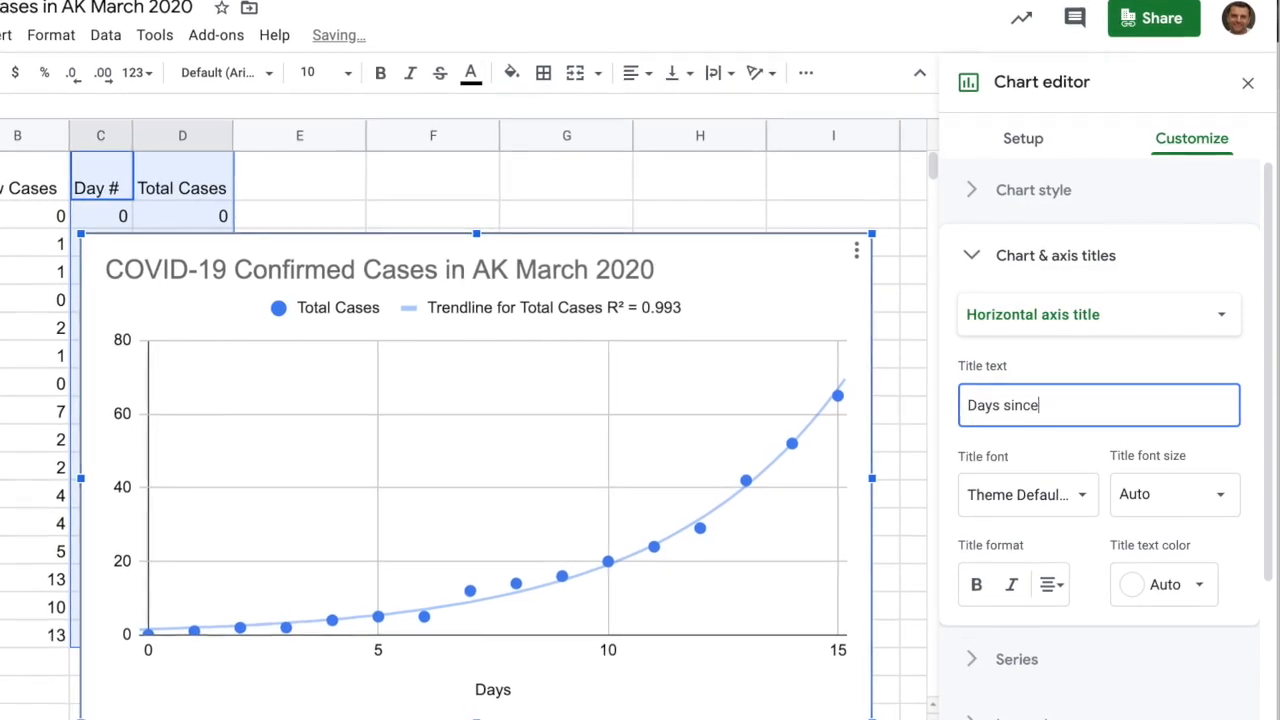
pyautogui.write('...')
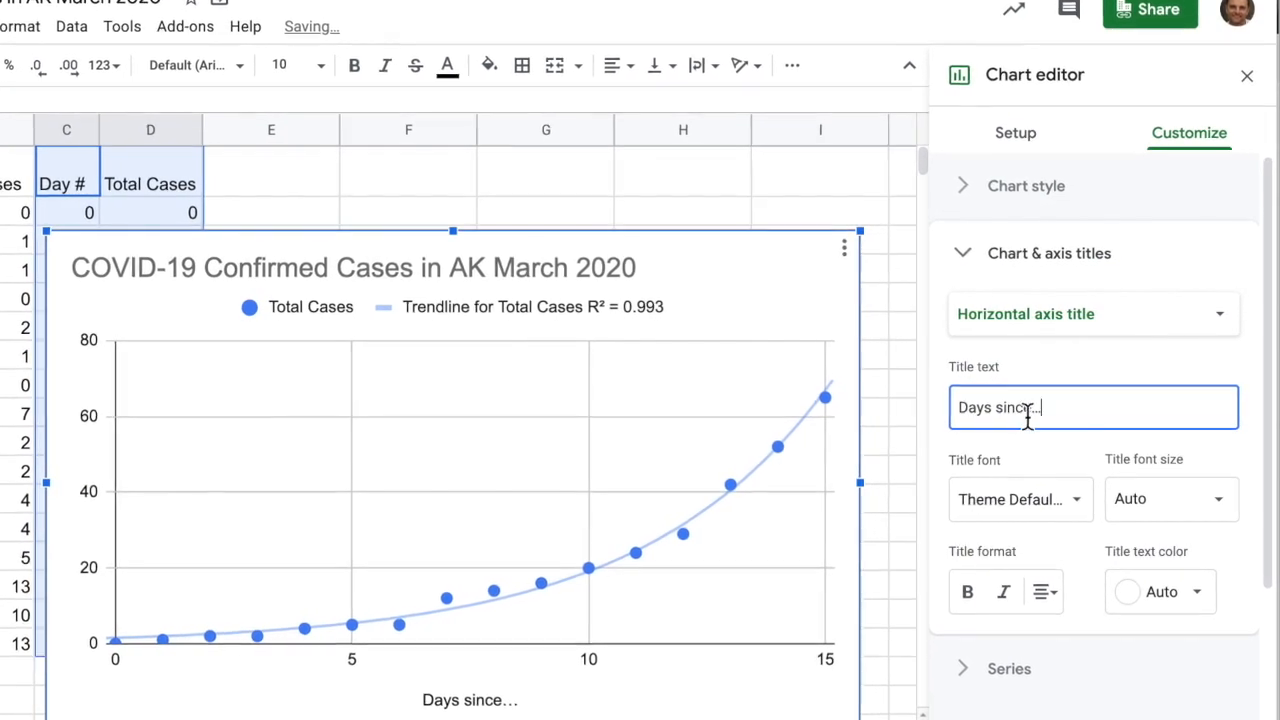
pyautogui.click(1050, 318)
pyautogui.click(1050, 350)
pyautogui.click(1034, 409)
pyautogui.write('Number of...')
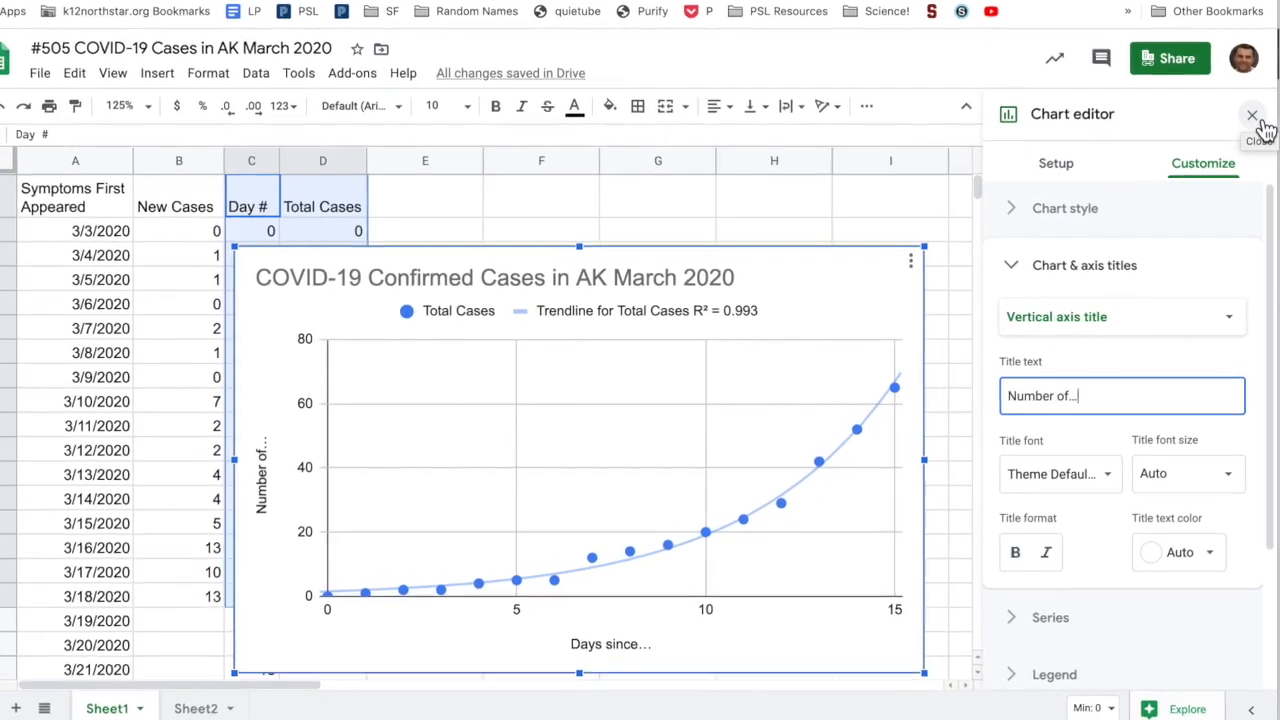
pyautogui.click(1254, 114)
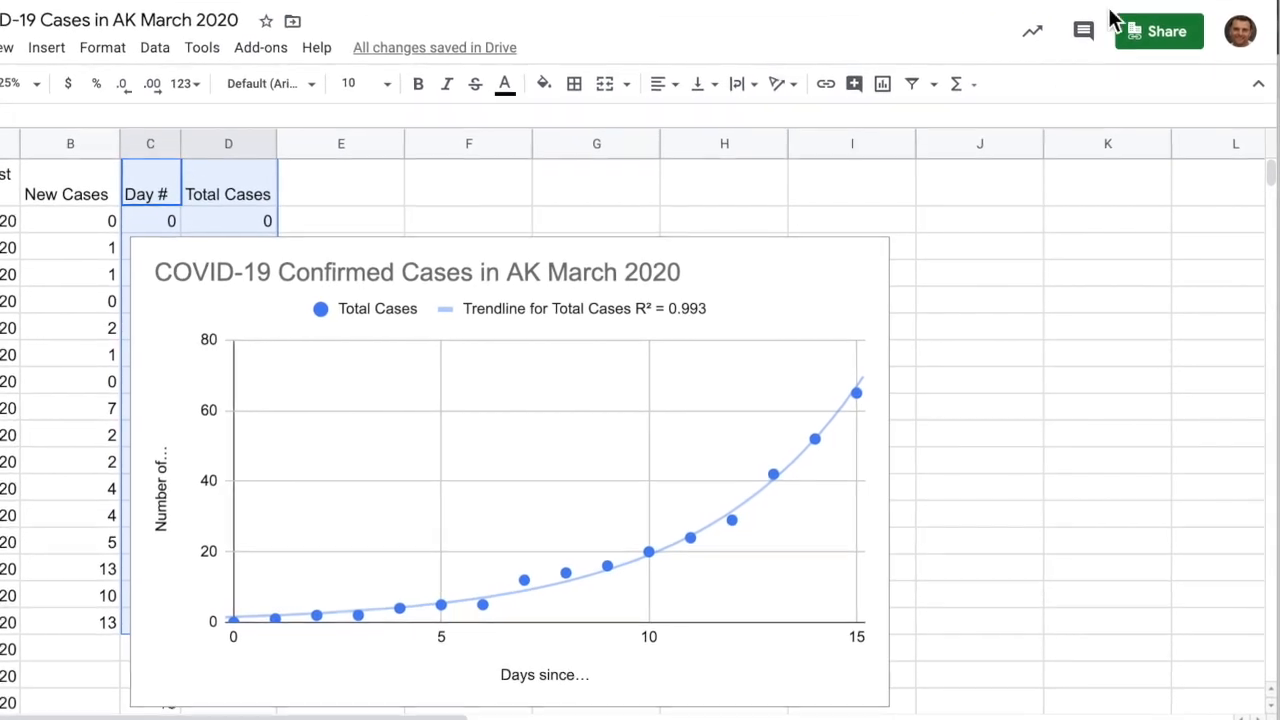
# Copy the spreadsheet's shareable link from the Share dialog, then close the dialog
pyautogui.click(1160, 30)
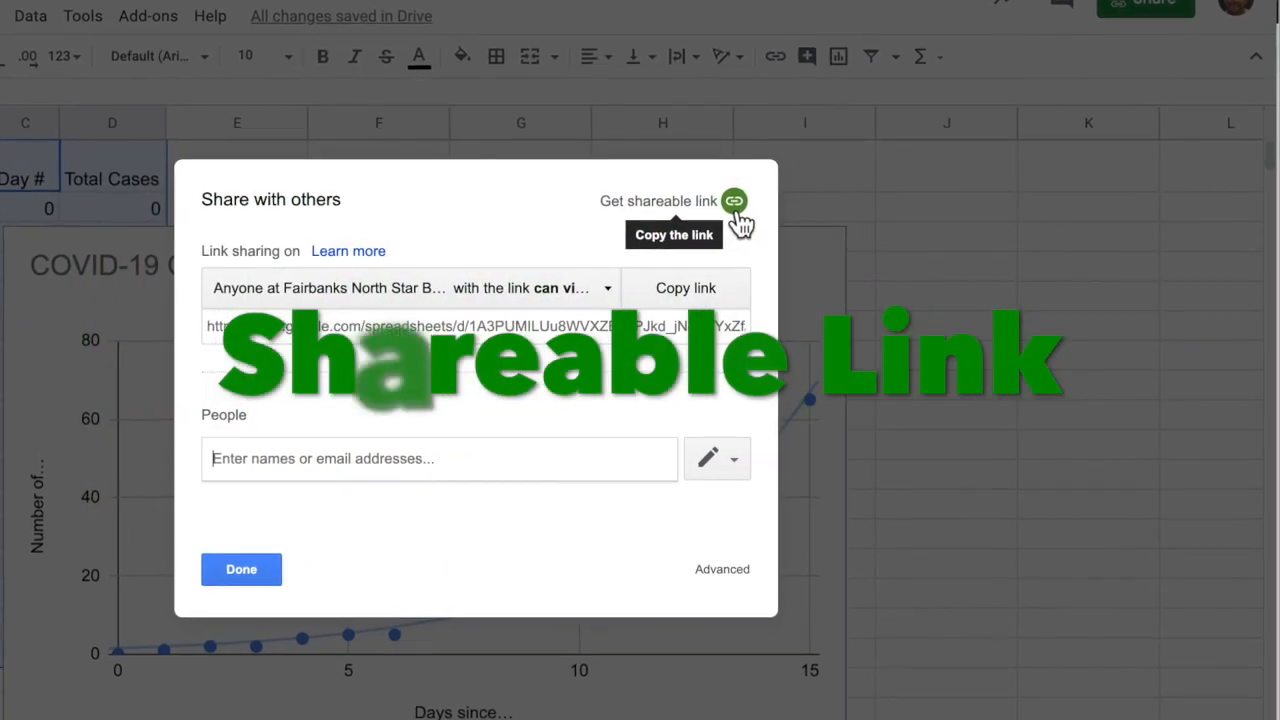
pyautogui.click(682, 296)
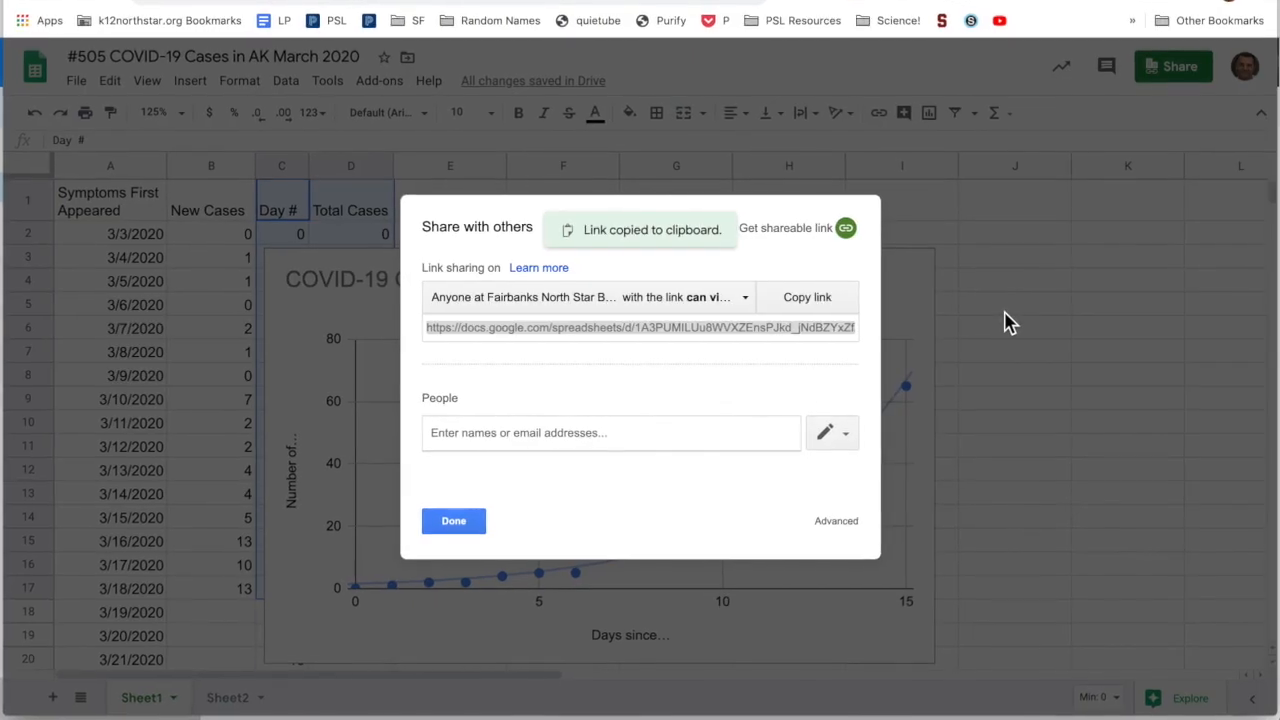
pyautogui.click(428, 530)
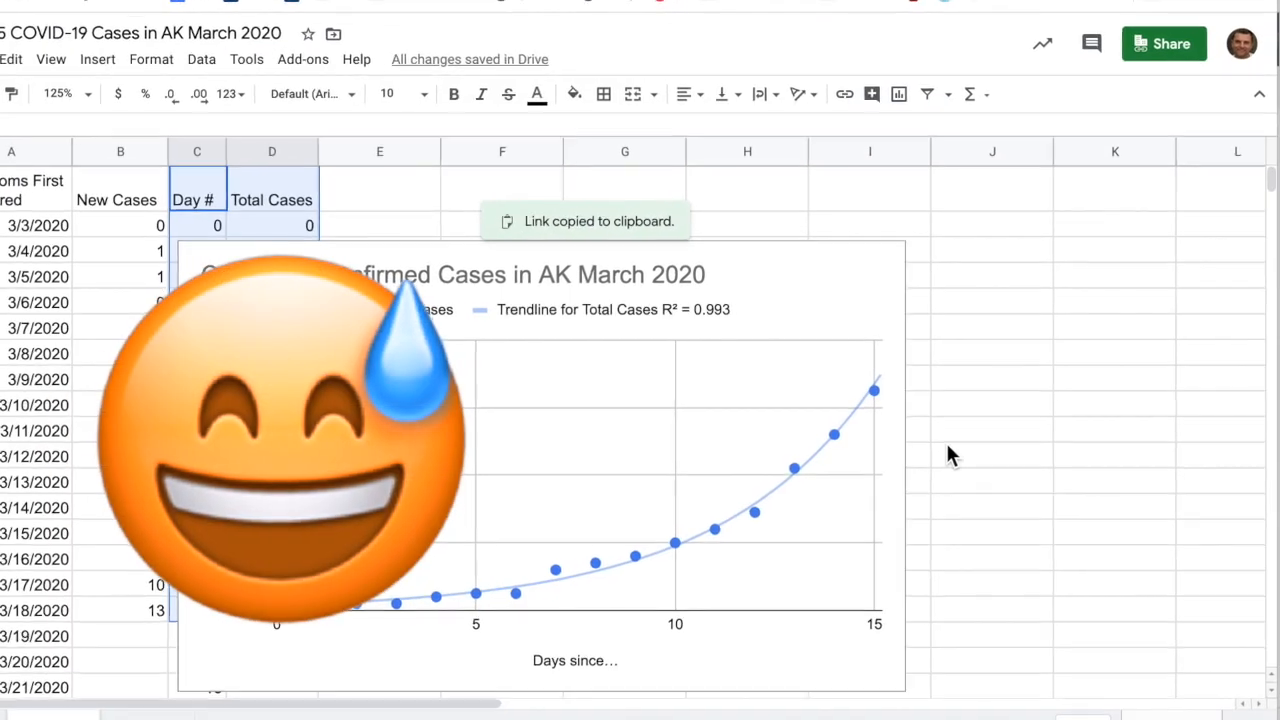